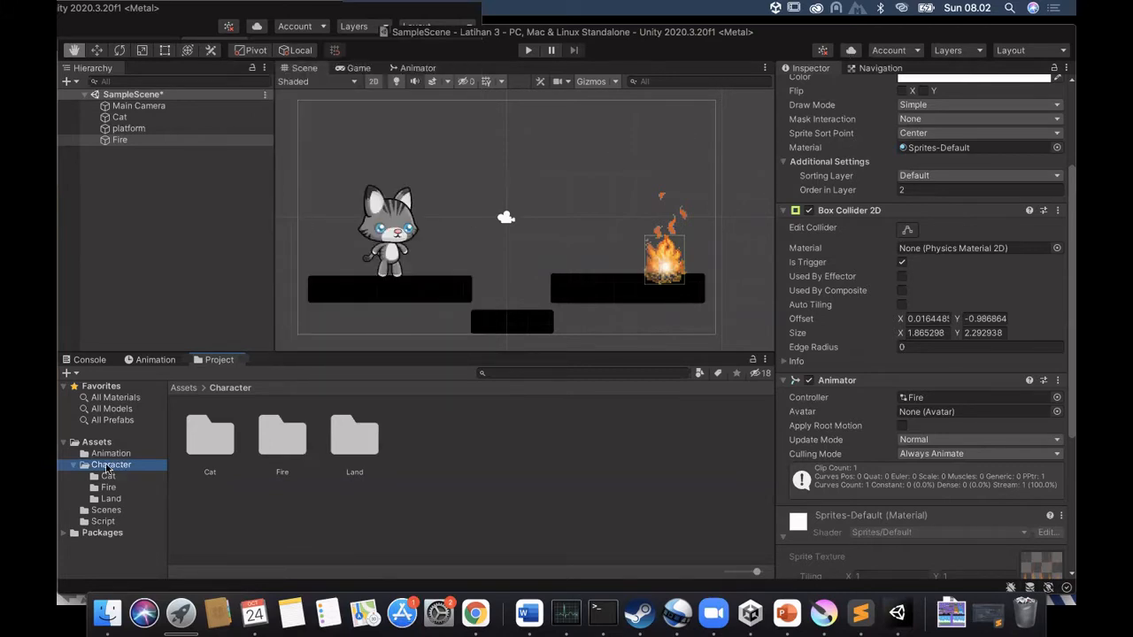
Create a folder named Cat2 inside the Character assets folder and open it.
{"action": "right_click", "coordinate": [107, 470]}
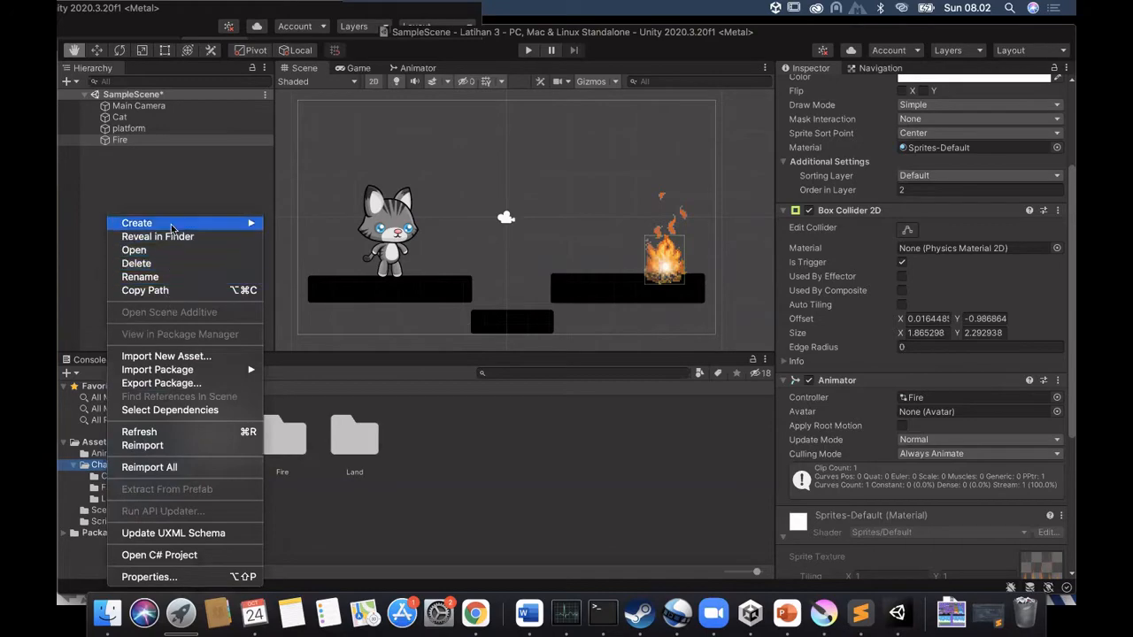
{"action": "mouse_move", "coordinate": [177, 223]}
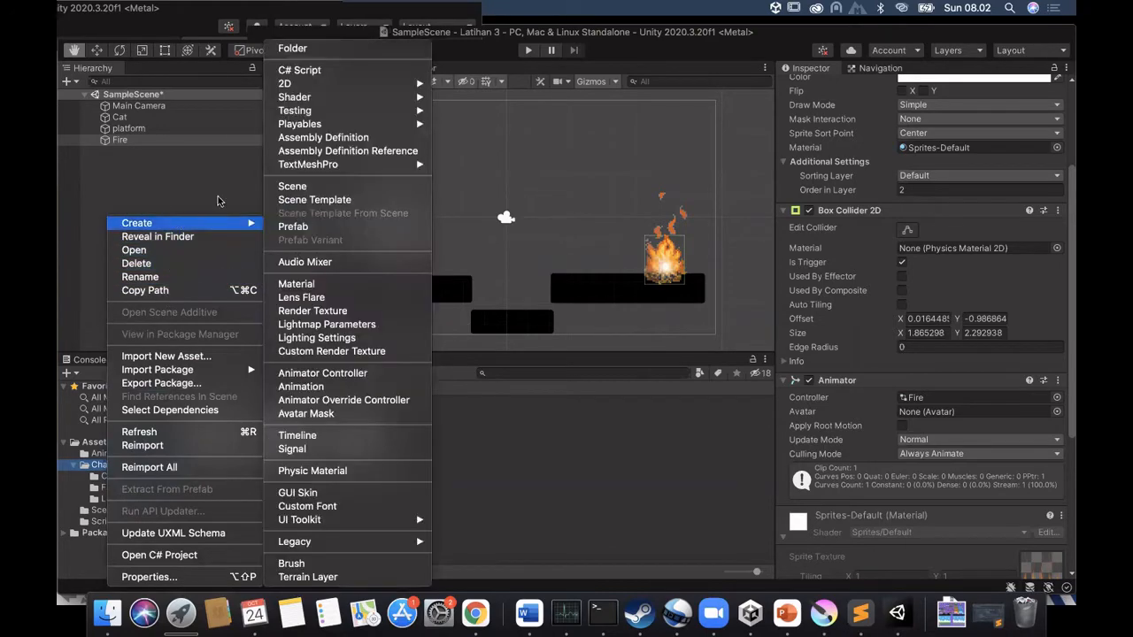
{"action": "left_click", "coordinate": [336, 48]}
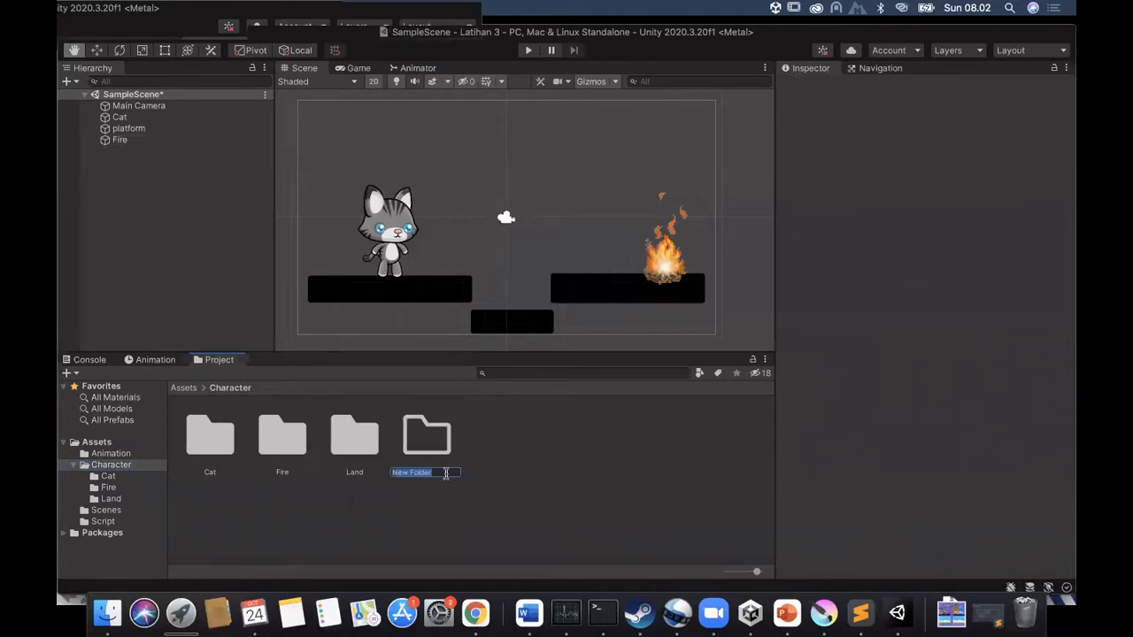
{"action": "type", "text": "Cat2"}
{"action": "key", "text": "Return"}
{"action": "double_click", "coordinate": [294, 435]}
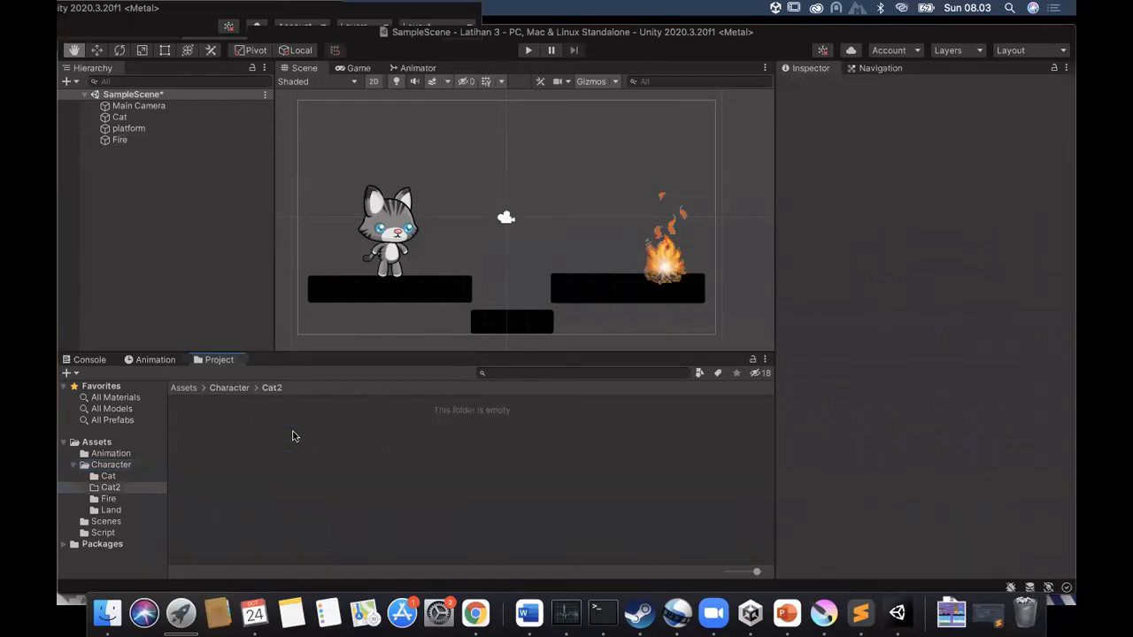
Import Cat.psd from the Finder's Sprite folder into the Cat2 assets folder.
{"action": "left_click", "coordinate": [105, 611]}
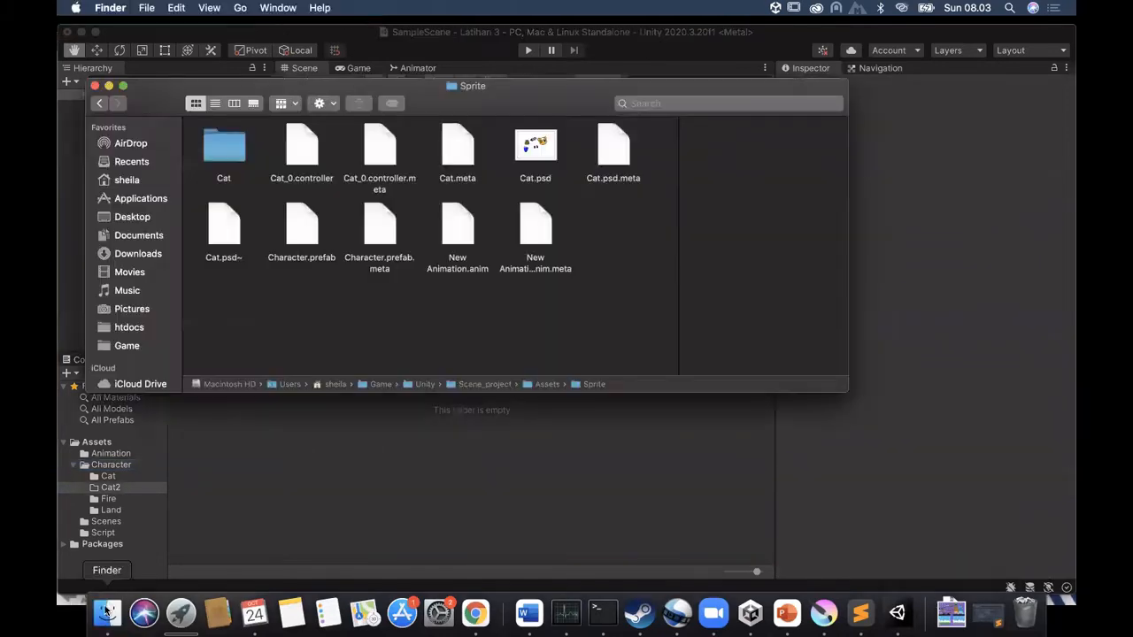
{"action": "left_click_drag", "start_coordinate": [540, 159], "coordinate": [251, 450]}
{"action": "left_click", "coordinate": [377, 470]}
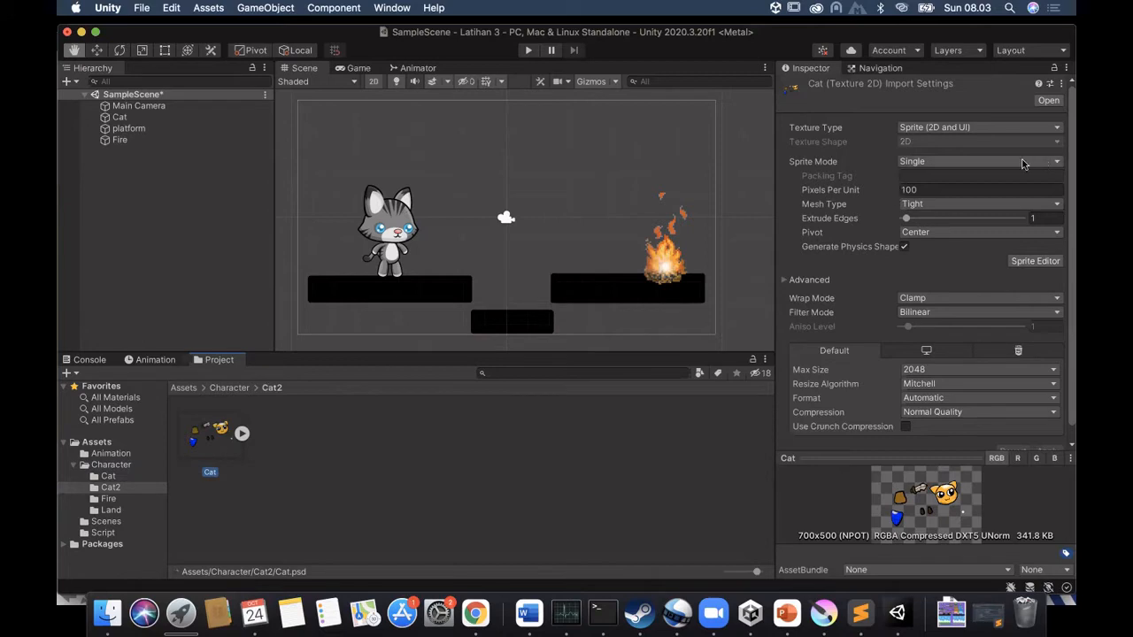
Set the imported Cat texture's sprite mode to Multiple, apply the import settings and open it in the Sprite Editor.
{"action": "left_click", "coordinate": [957, 160]}
{"action": "left_click", "coordinate": [941, 175]}
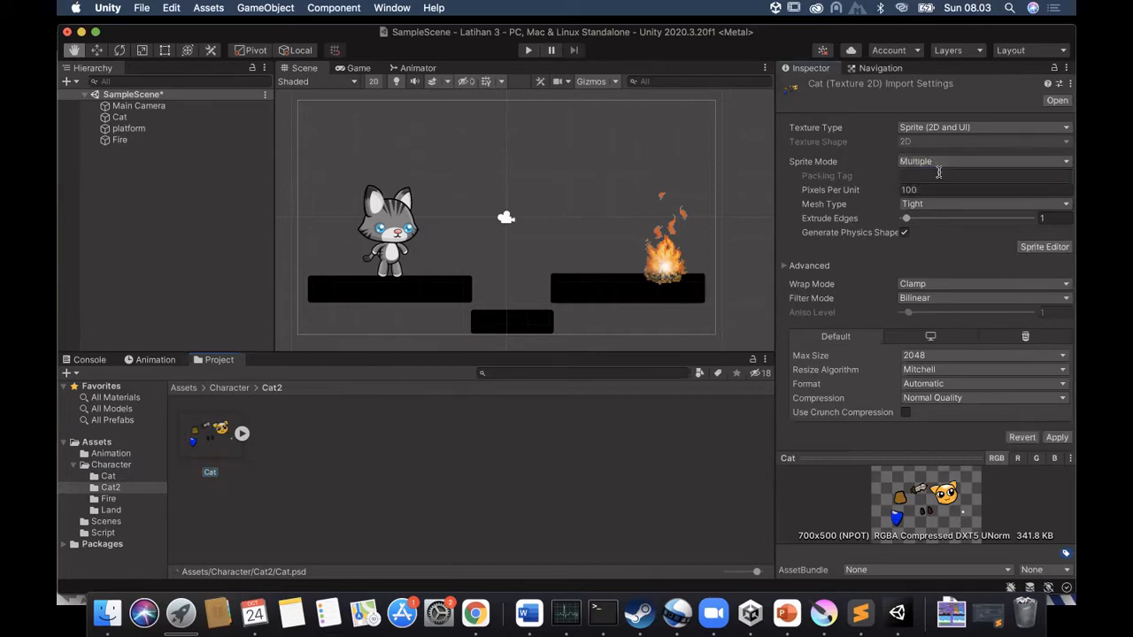
{"action": "left_click", "coordinate": [1043, 247]}
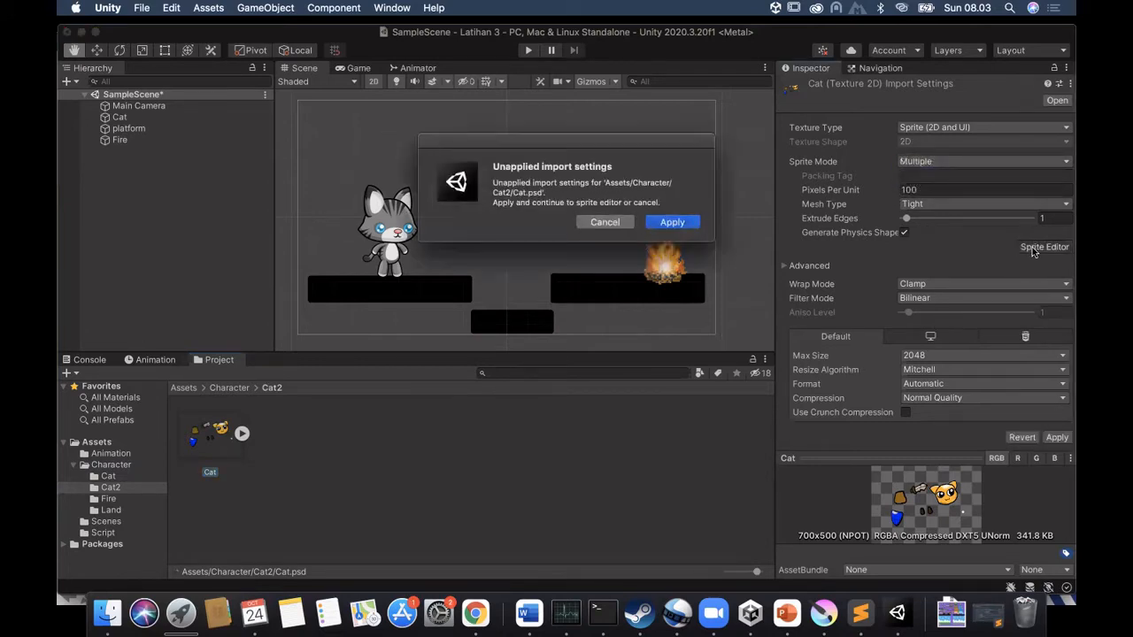
{"action": "left_click", "coordinate": [674, 222]}
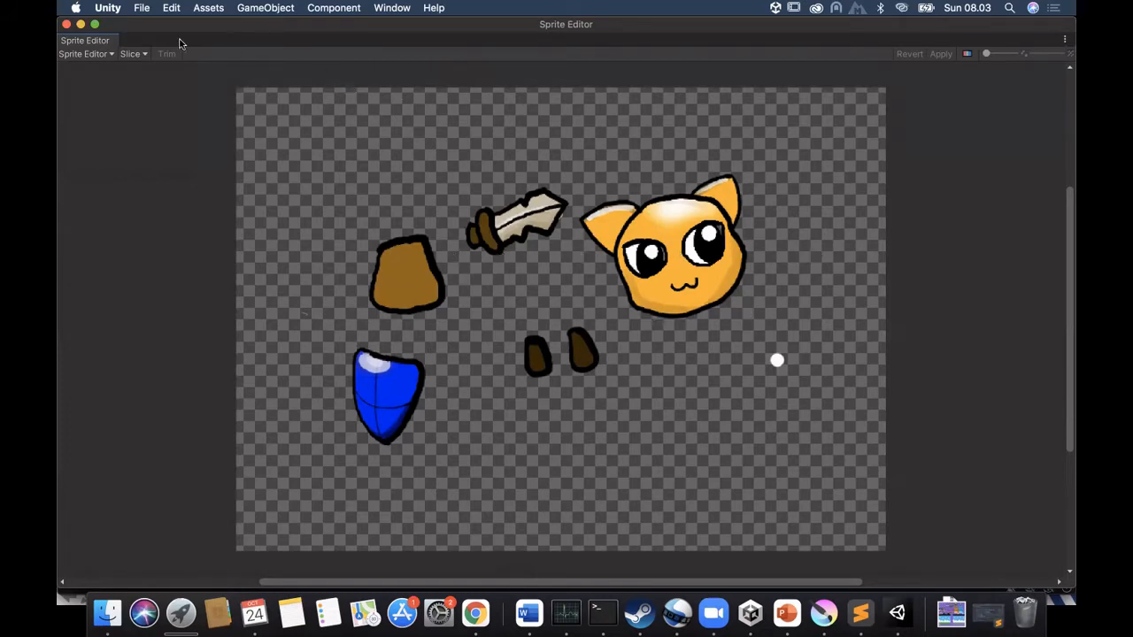
Slice the Cat sprite sheet with Automatic type and Center pivot, apply the slices, and expand the sheet in the Cat2 folder.
{"action": "left_click", "coordinate": [133, 54]}
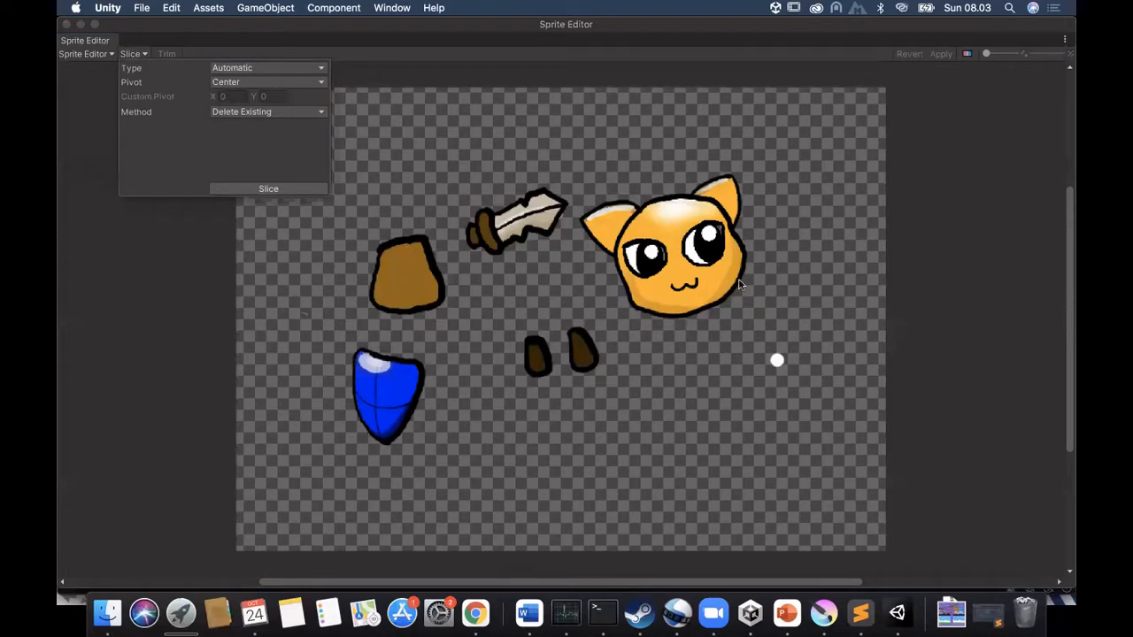
{"action": "left_click", "coordinate": [268, 189]}
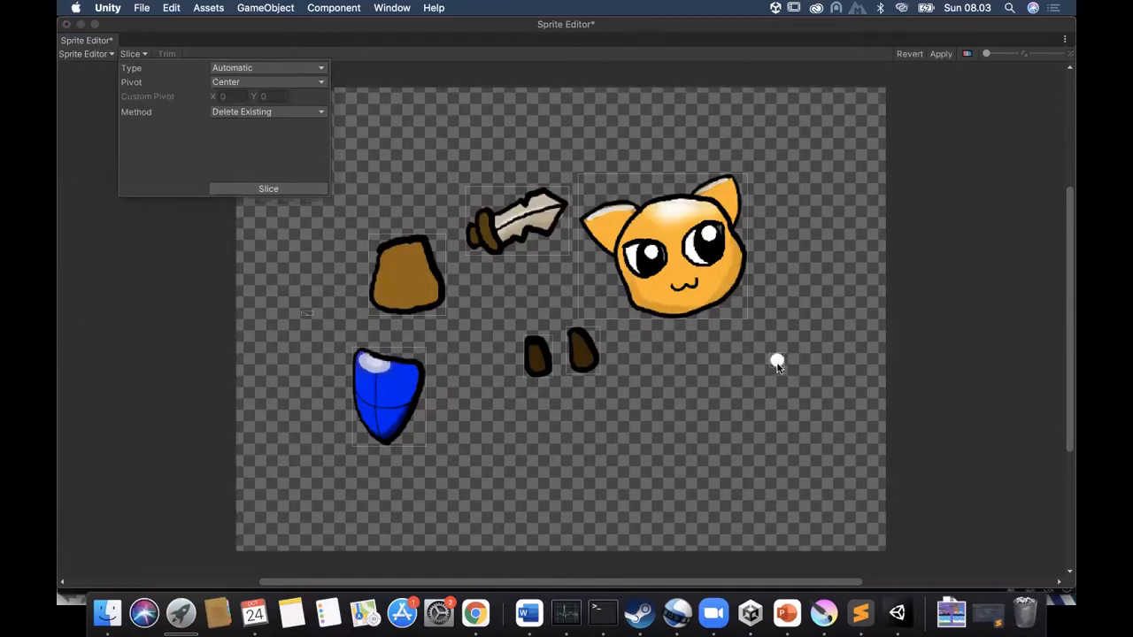
{"action": "left_click", "coordinate": [949, 60]}
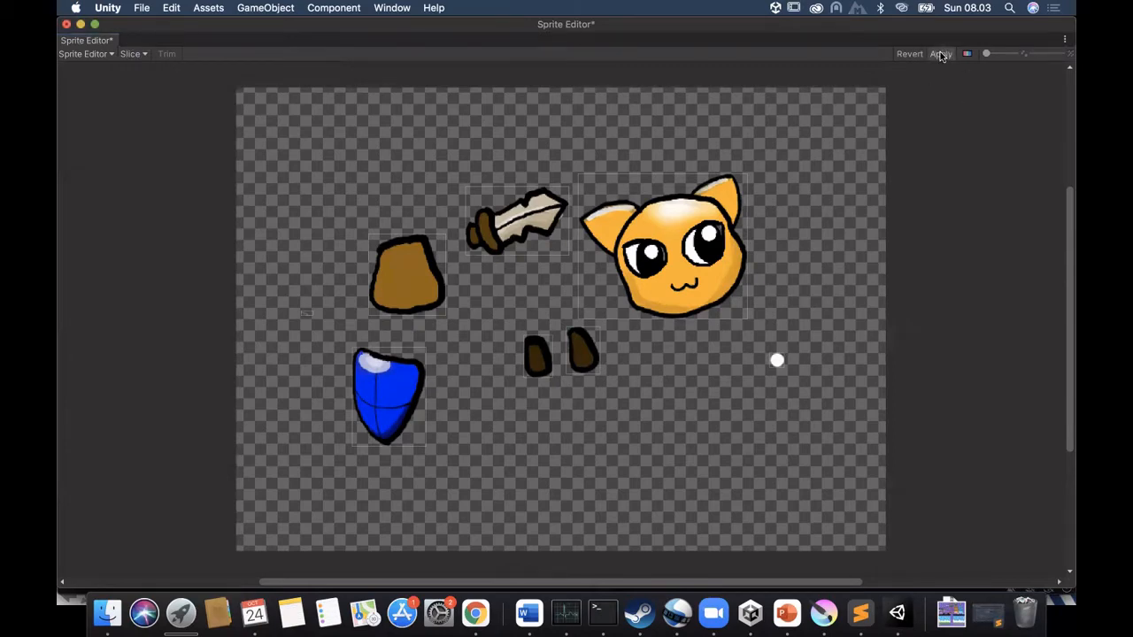
{"action": "left_click", "coordinate": [942, 55]}
{"action": "left_click", "coordinate": [66, 24]}
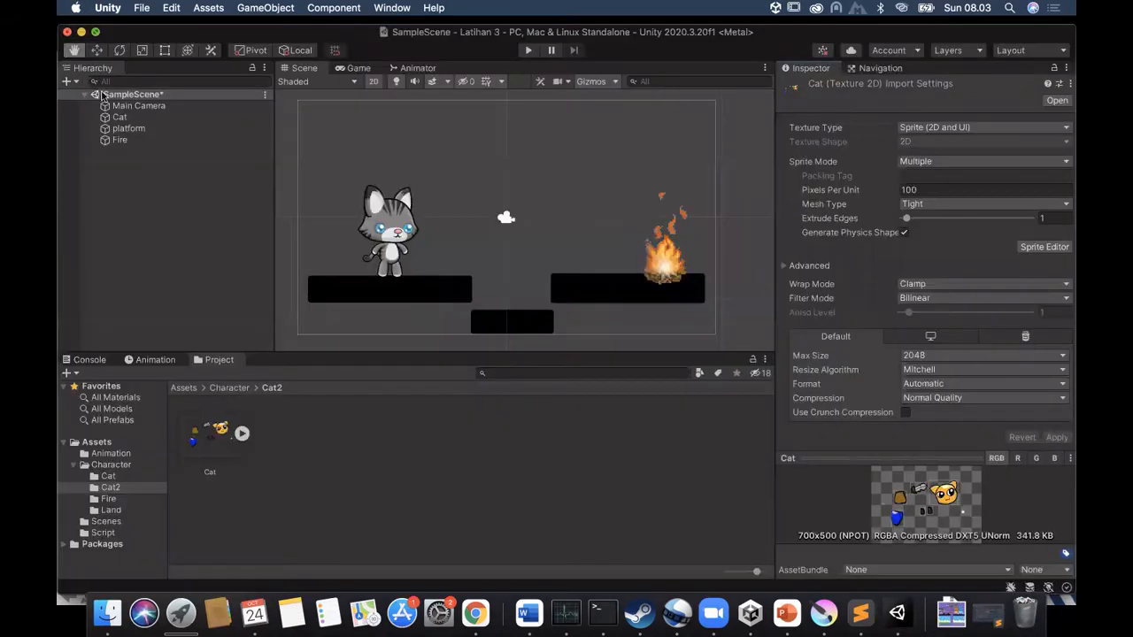
{"action": "left_click", "coordinate": [243, 434]}
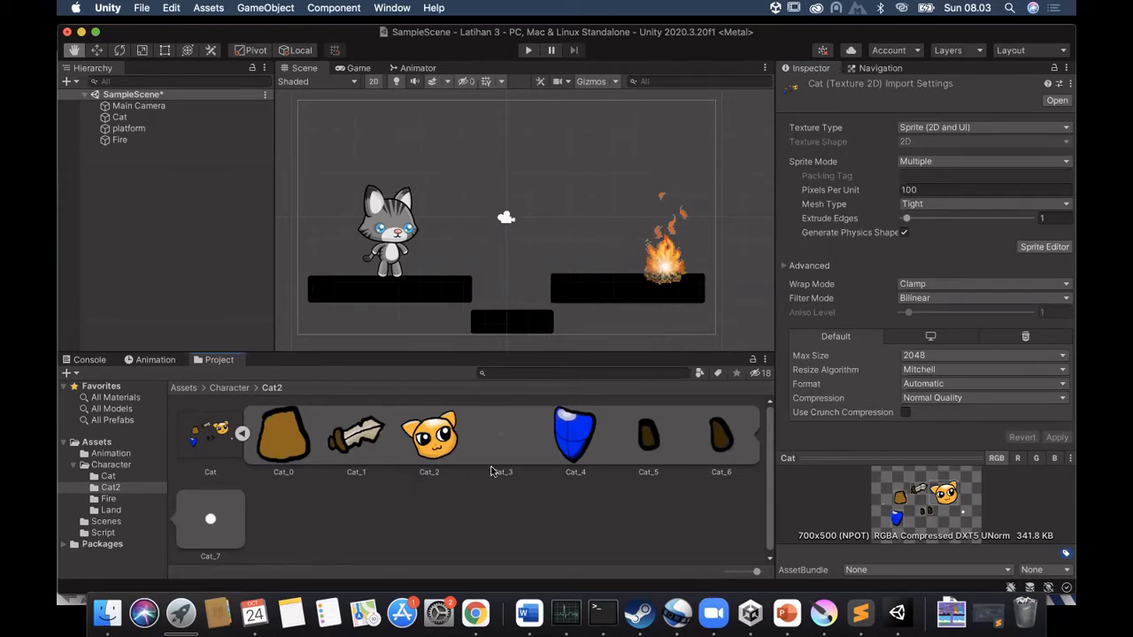
Move the gray Cat object to the far end of its platform, at about X -7.99.
{"action": "left_click", "coordinate": [397, 234]}
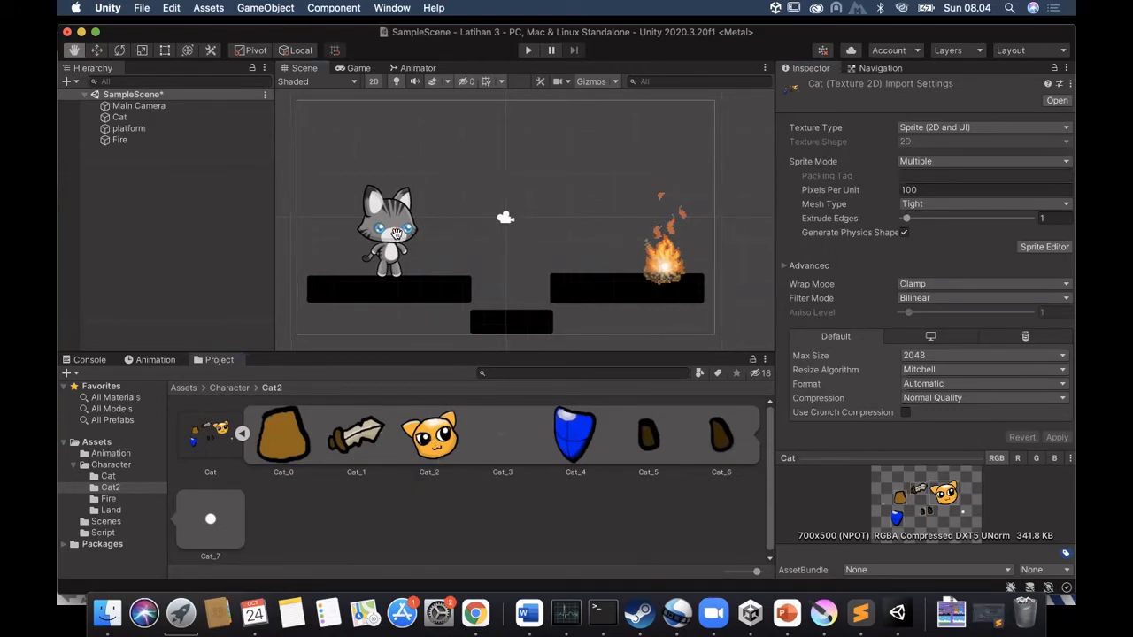
{"action": "left_click", "coordinate": [124, 117]}
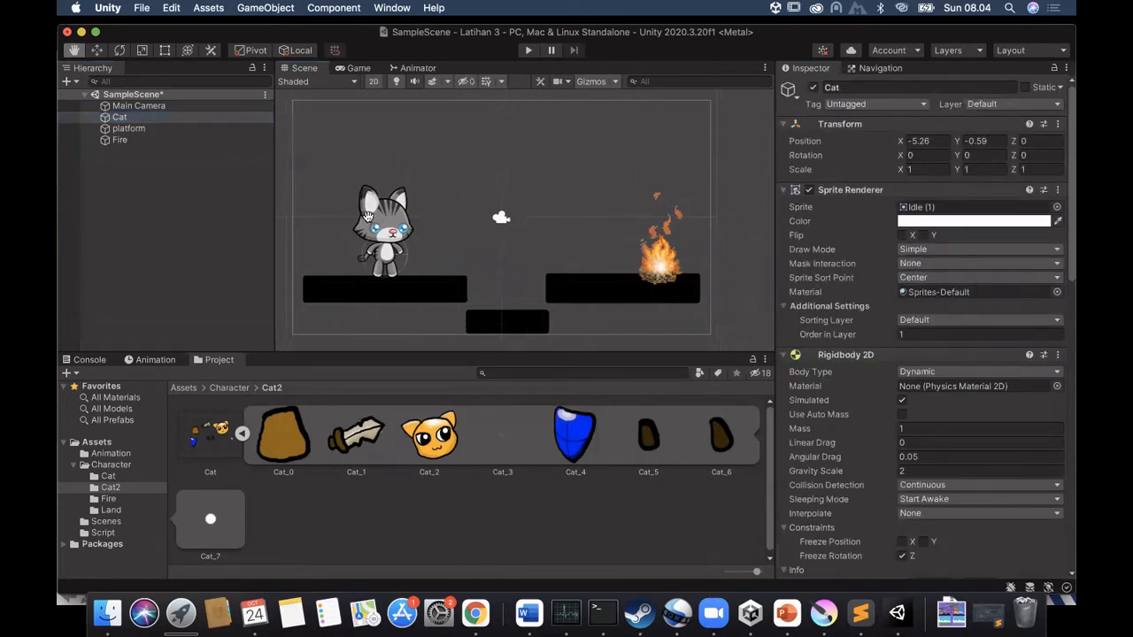
{"action": "left_click_drag", "start_coordinate": [392, 219], "coordinate": [440, 224]}
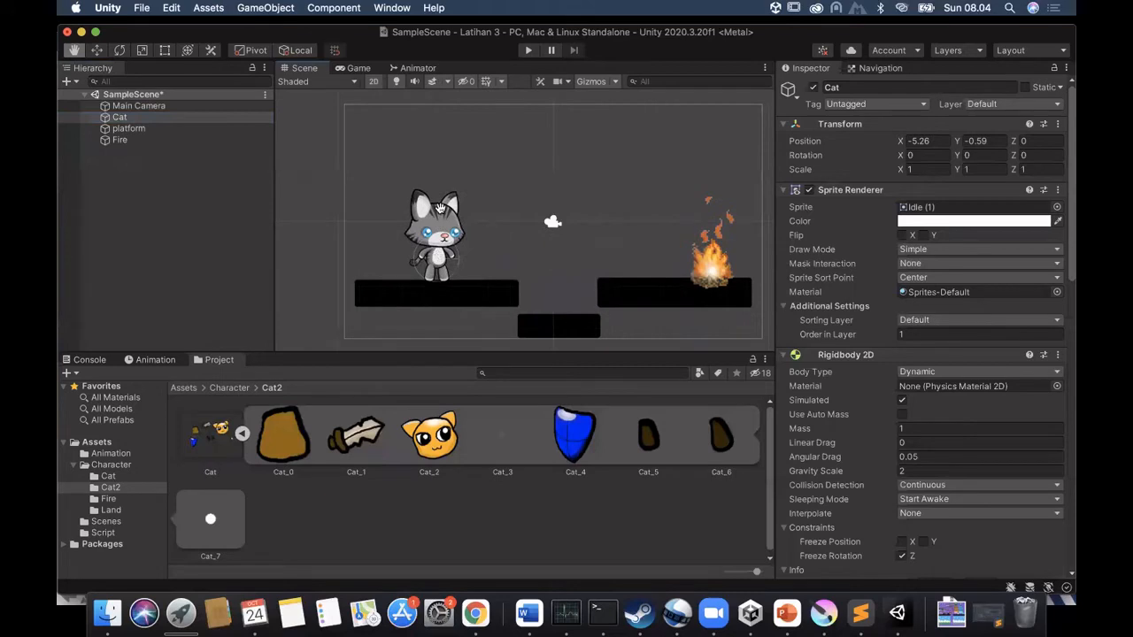
{"action": "left_click", "coordinate": [95, 51]}
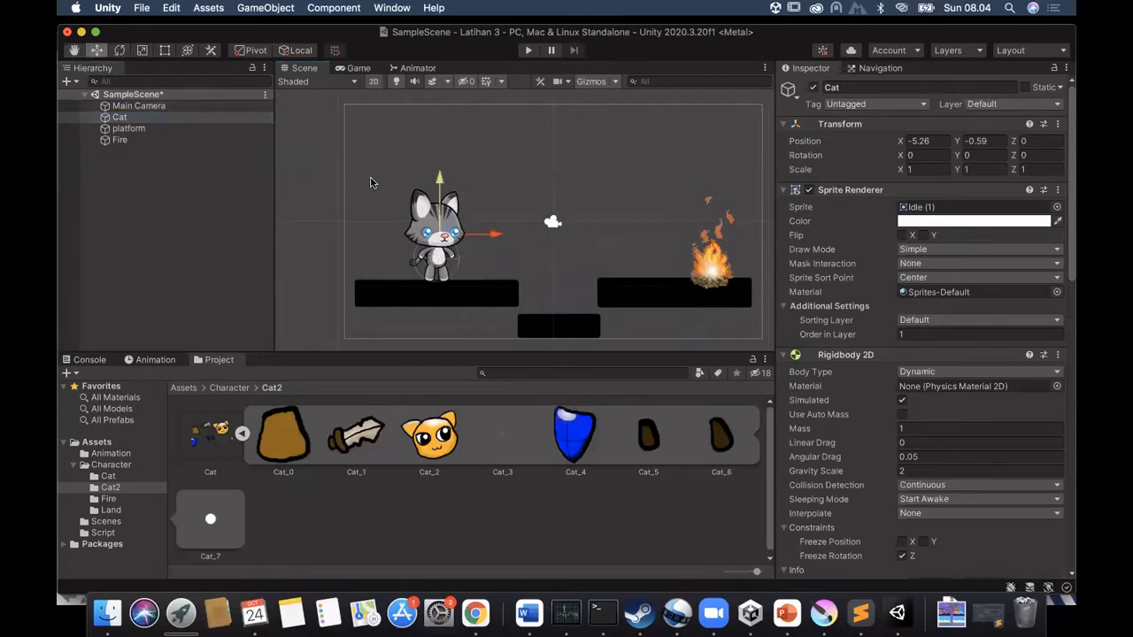
{"action": "left_click_drag", "start_coordinate": [440, 232], "coordinate": [381, 233]}
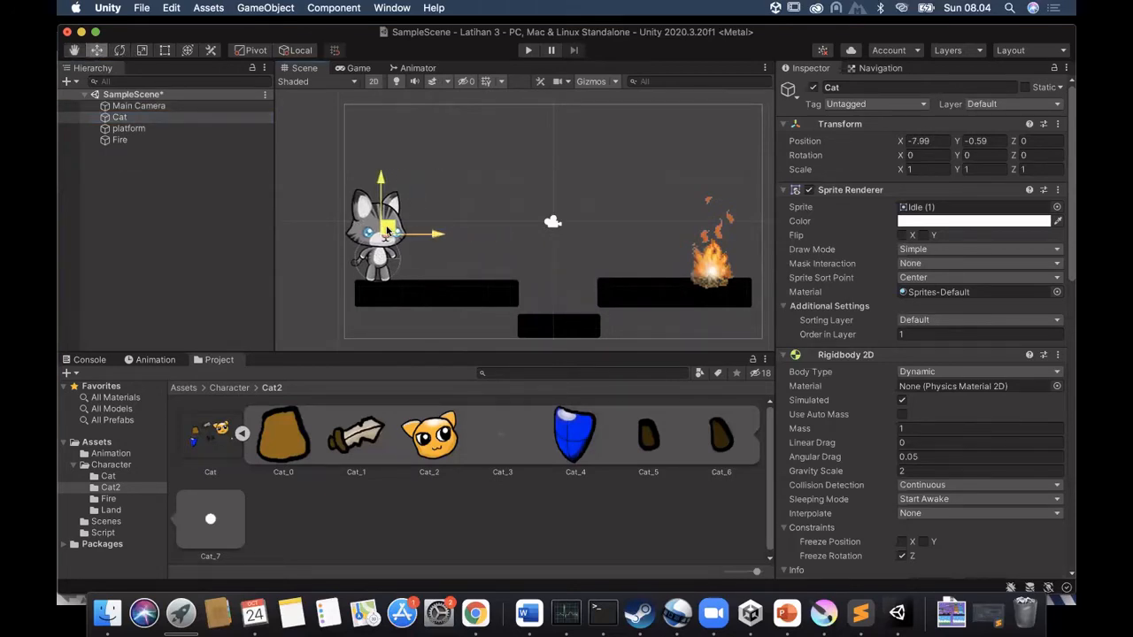
Assemble the orange cat beside the gray cat by placing the head, body, sword, shield and two leg sprites in the scene.
{"action": "left_click", "coordinate": [434, 442]}
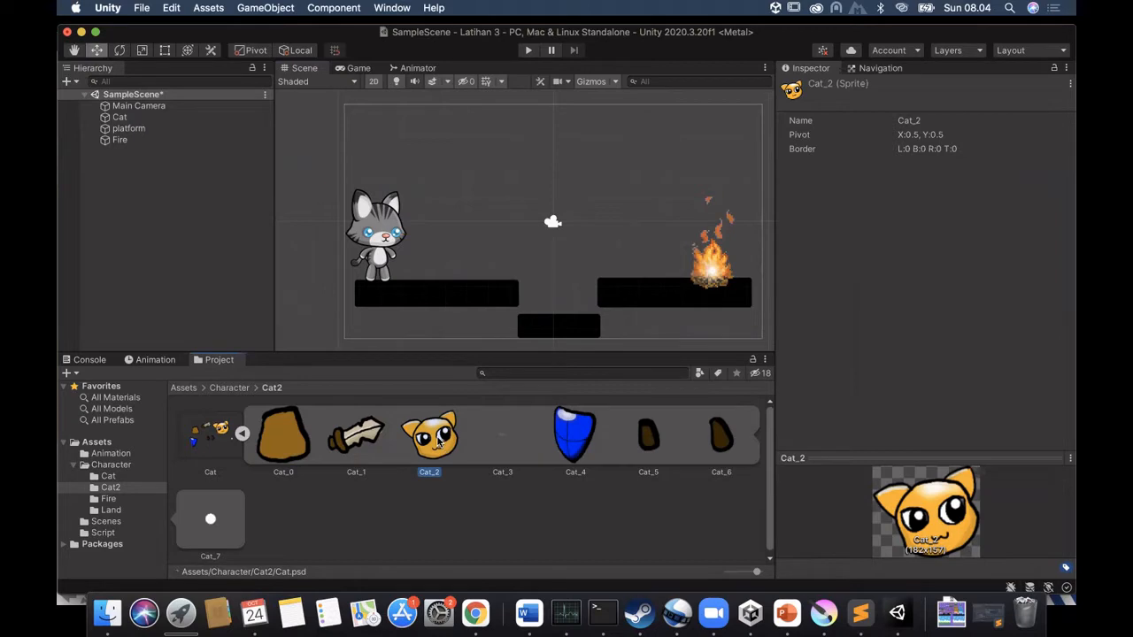
{"action": "left_click_drag", "start_coordinate": [440, 443], "coordinate": [474, 210]}
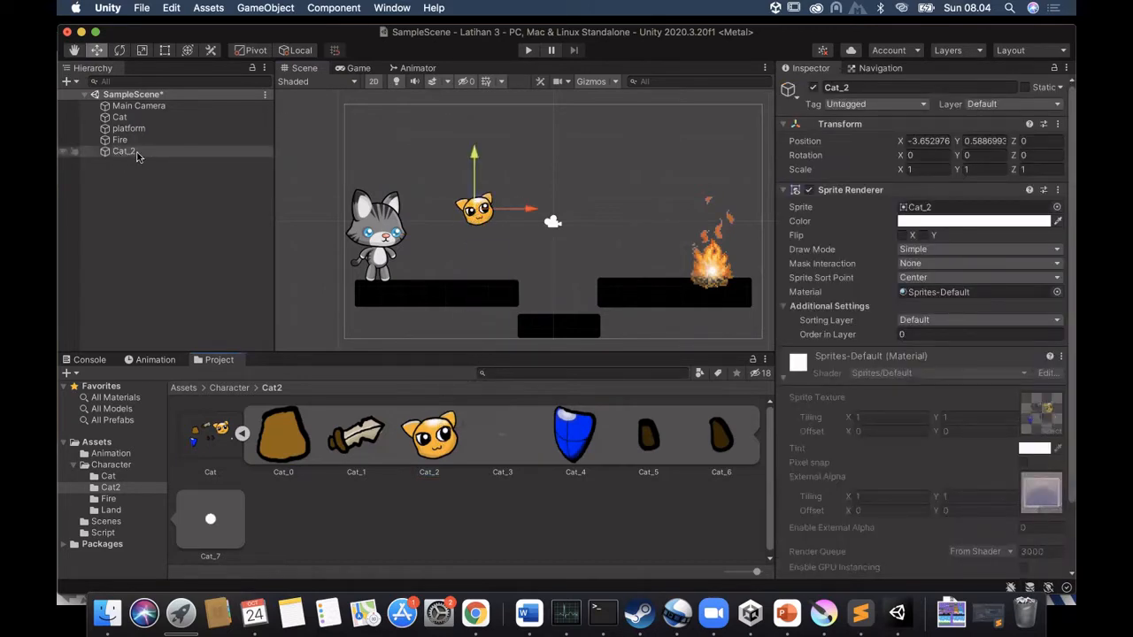
{"action": "left_click", "coordinate": [123, 152]}
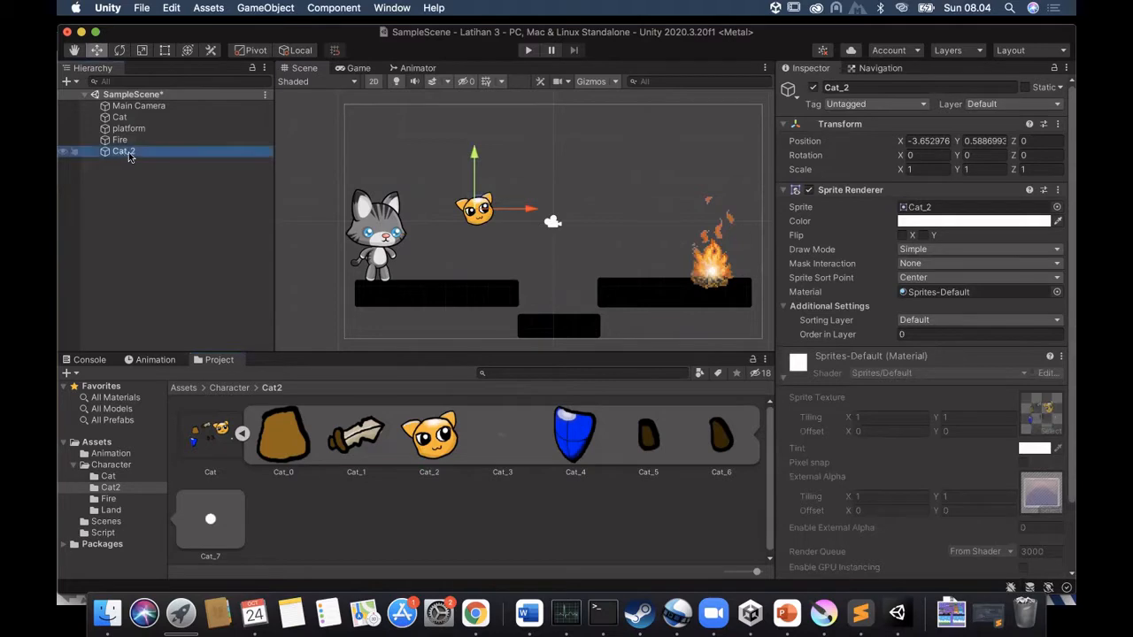
{"action": "left_click_drag", "start_coordinate": [280, 432], "coordinate": [480, 232]}
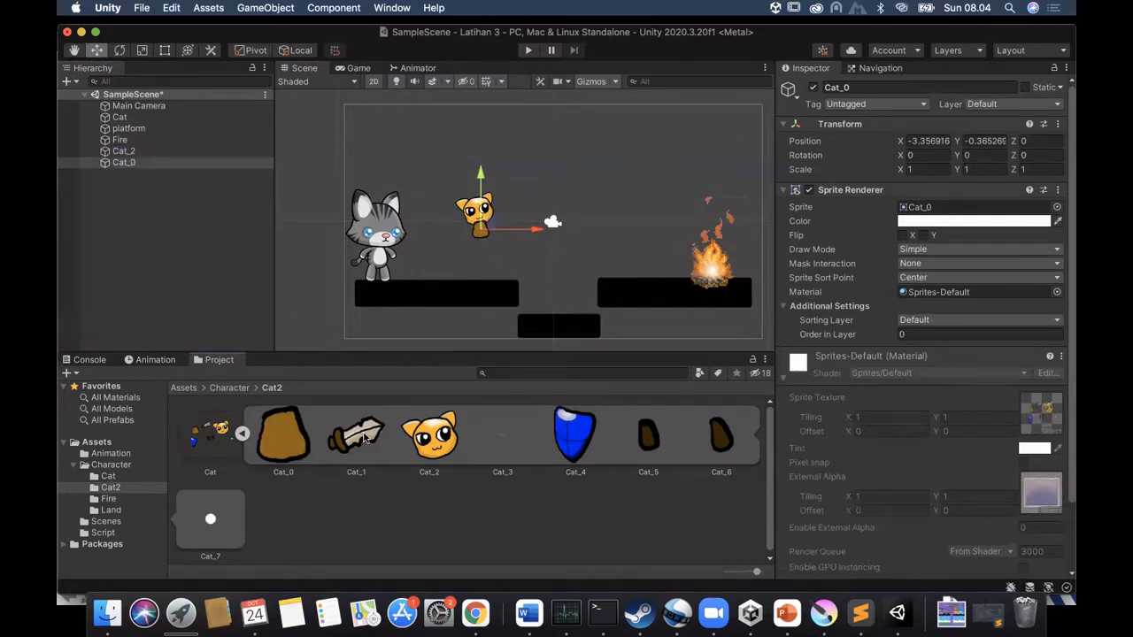
{"action": "left_click_drag", "start_coordinate": [356, 434], "coordinate": [498, 223]}
{"action": "left_click_drag", "start_coordinate": [563, 444], "coordinate": [465, 232]}
{"action": "left_click_drag", "start_coordinate": [649, 446], "coordinate": [585, 274]}
{"action": "left_click_drag", "start_coordinate": [723, 430], "coordinate": [487, 239]}
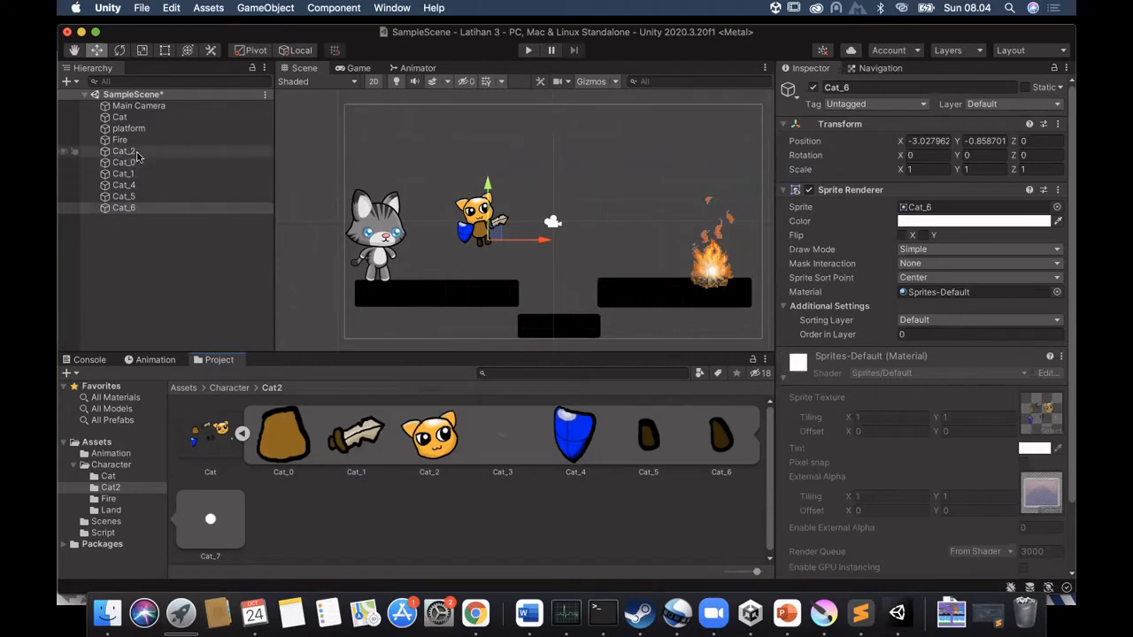
Create an empty game object in the scene and name it Cat2.
{"action": "left_click", "coordinate": [477, 211]}
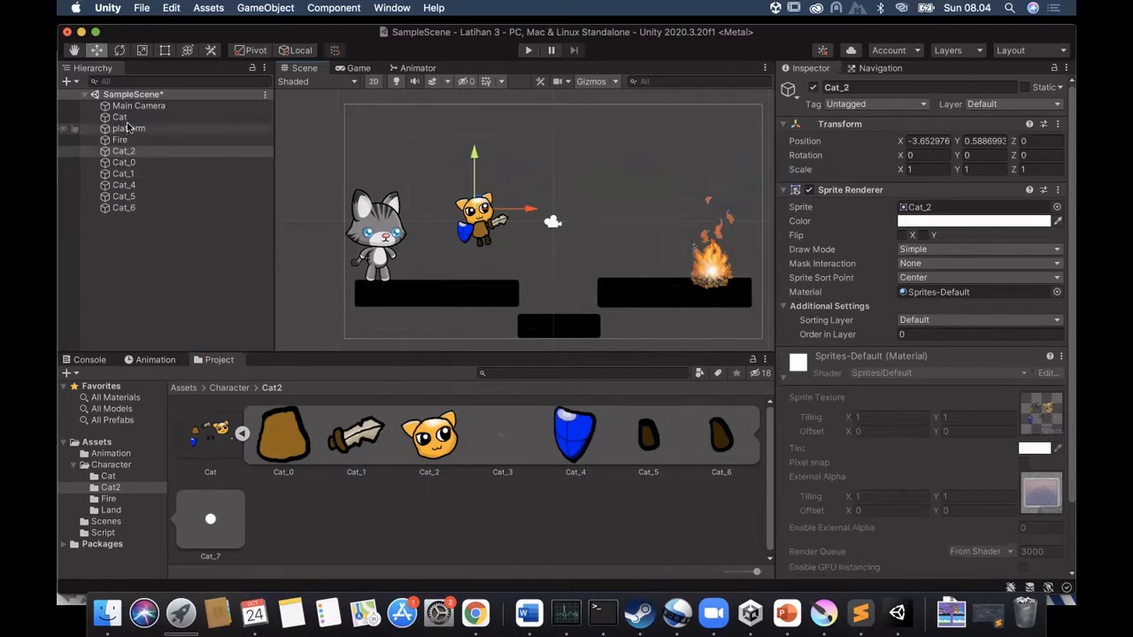
{"action": "left_click", "coordinate": [68, 82]}
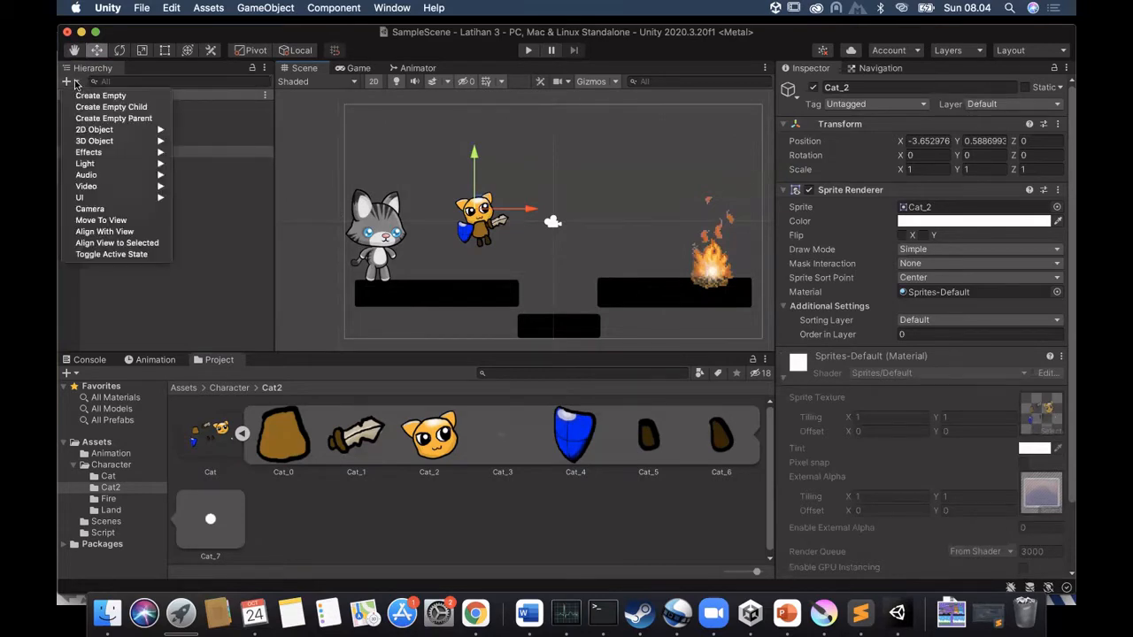
{"action": "left_click", "coordinate": [100, 95]}
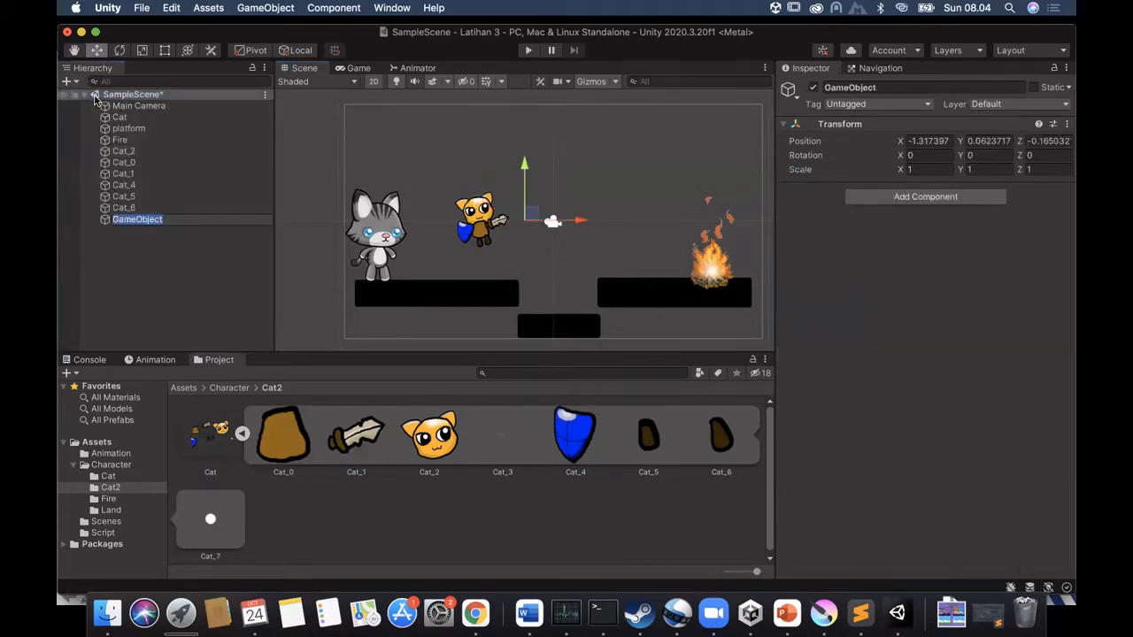
{"action": "type", "text": "C"}
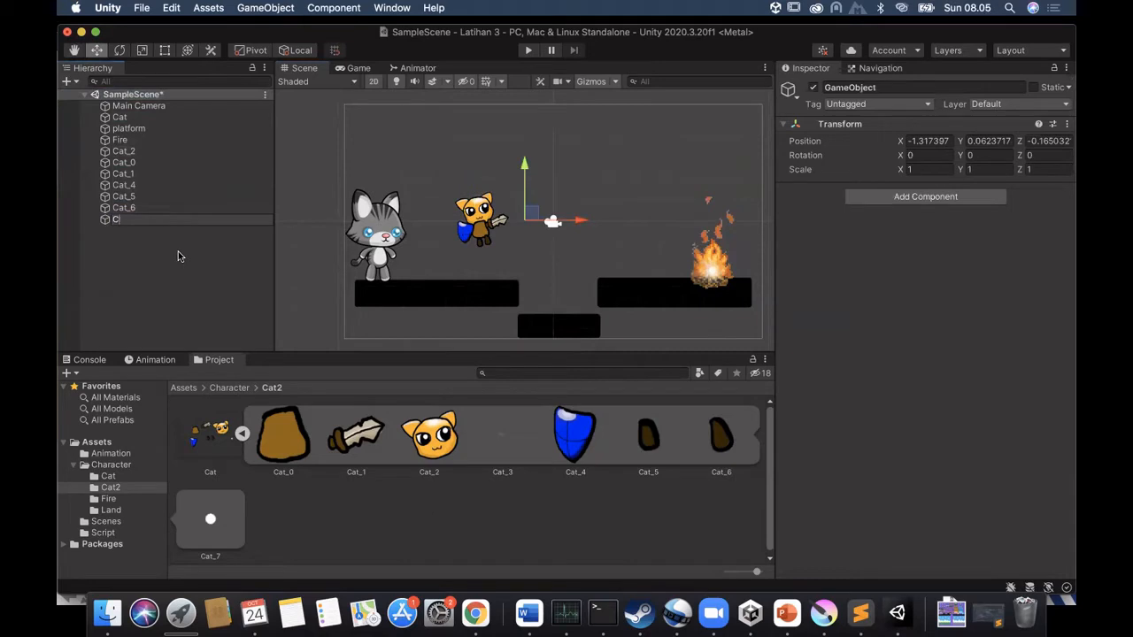
{"action": "type", "text": "at2"}
{"action": "key", "text": "Return"}
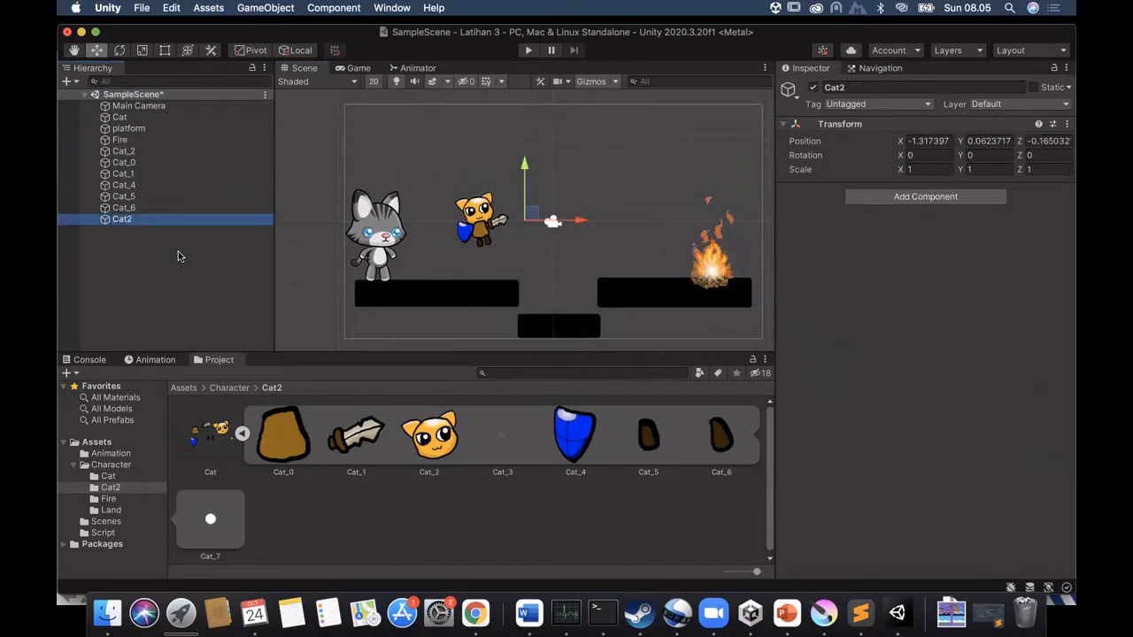
Rename the Cat_2 object as Head and the Cat_0 object as Body.
{"action": "left_click", "coordinate": [129, 152]}
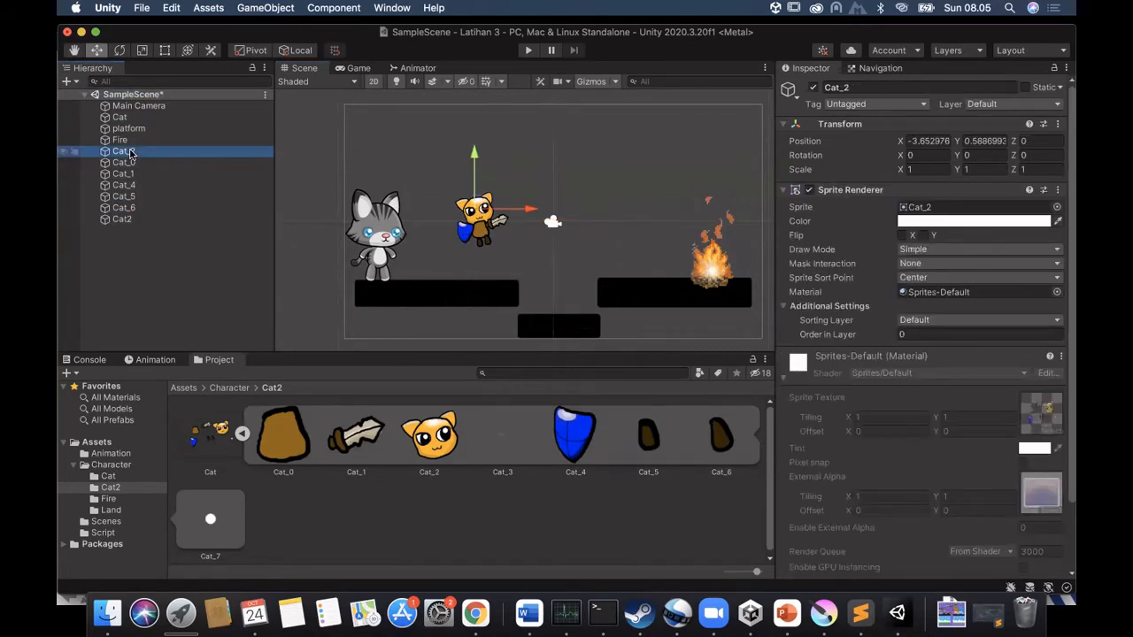
{"action": "right_click", "coordinate": [130, 153]}
{"action": "left_click", "coordinate": [232, 220]}
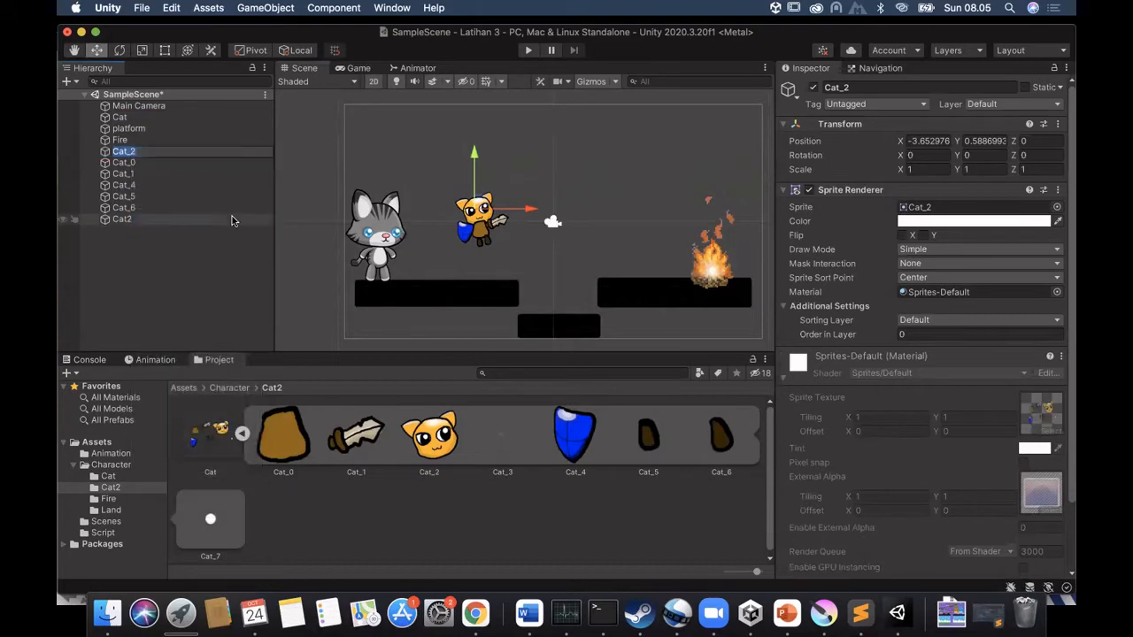
{"action": "type", "text": "Head"}
{"action": "key", "text": "Return"}
{"action": "right_click", "coordinate": [122, 163]}
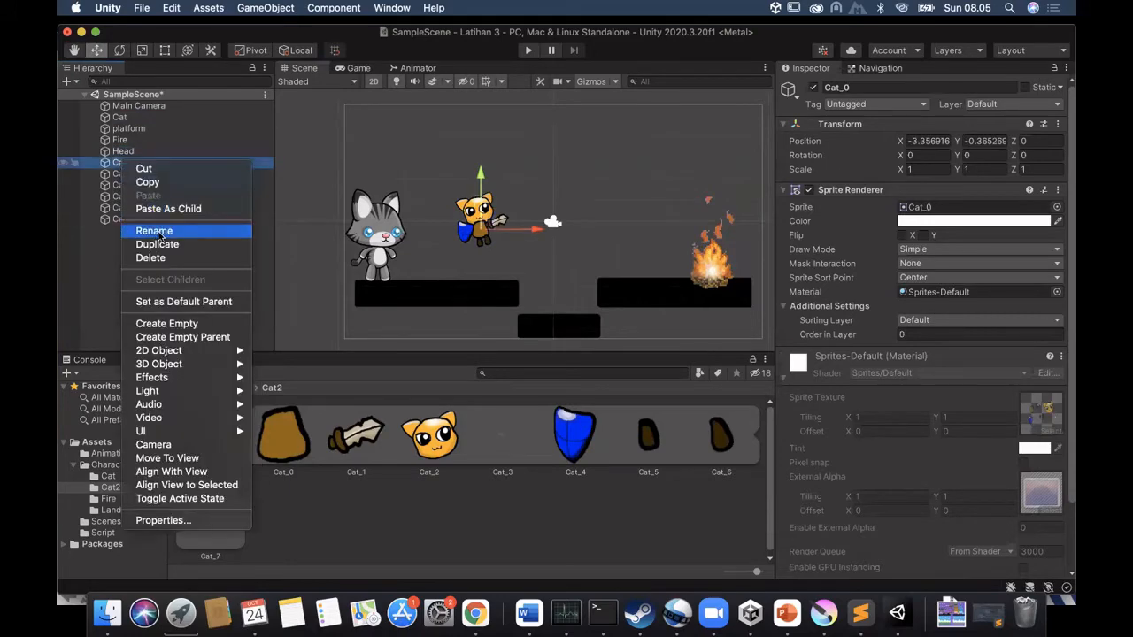
{"action": "left_click", "coordinate": [159, 231]}
{"action": "type", "text": "Body"}
{"action": "key", "text": "Return"}
Rename the Cat_1 object as Sword and the Cat_4 object as Shield.
{"action": "right_click", "coordinate": [128, 175]}
{"action": "left_click", "coordinate": [167, 243]}
{"action": "type", "text": "Sword"}
{"action": "key", "text": "Return"}
{"action": "left_click", "coordinate": [128, 185]}
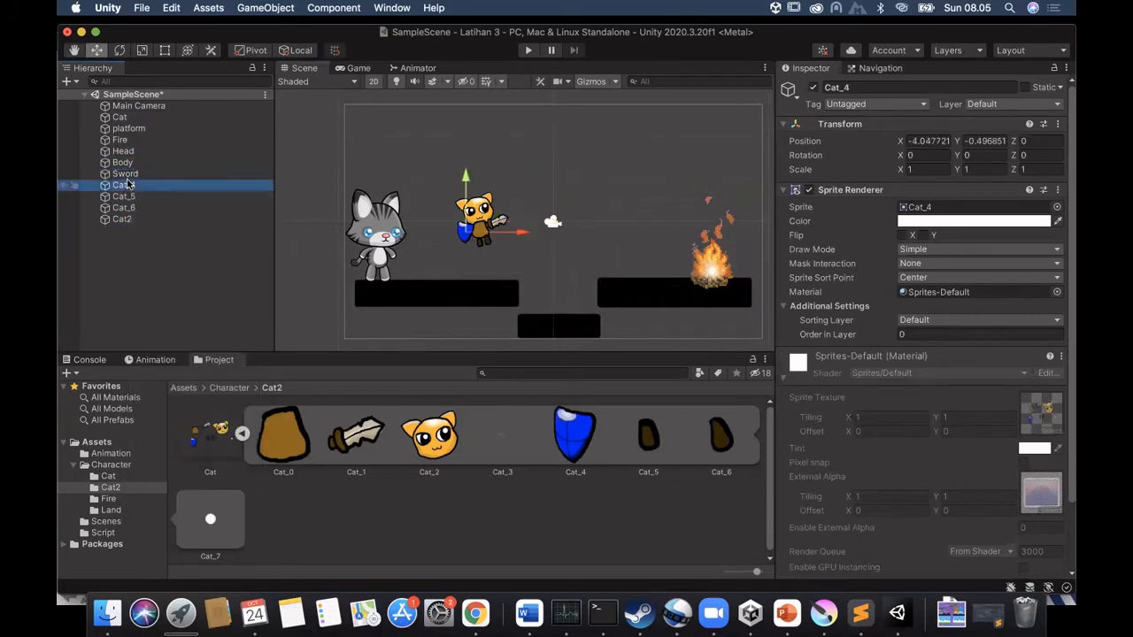
{"action": "right_click", "coordinate": [127, 184]}
{"action": "left_click", "coordinate": [170, 251]}
{"action": "type", "text": "Shield"}
{"action": "key", "text": "Return"}
Rename the Cat_5 object as leg1 and the Cat_6 object as leg2.
{"action": "left_click", "coordinate": [124, 195]}
{"action": "right_click", "coordinate": [124, 195]}
{"action": "left_click", "coordinate": [173, 264]}
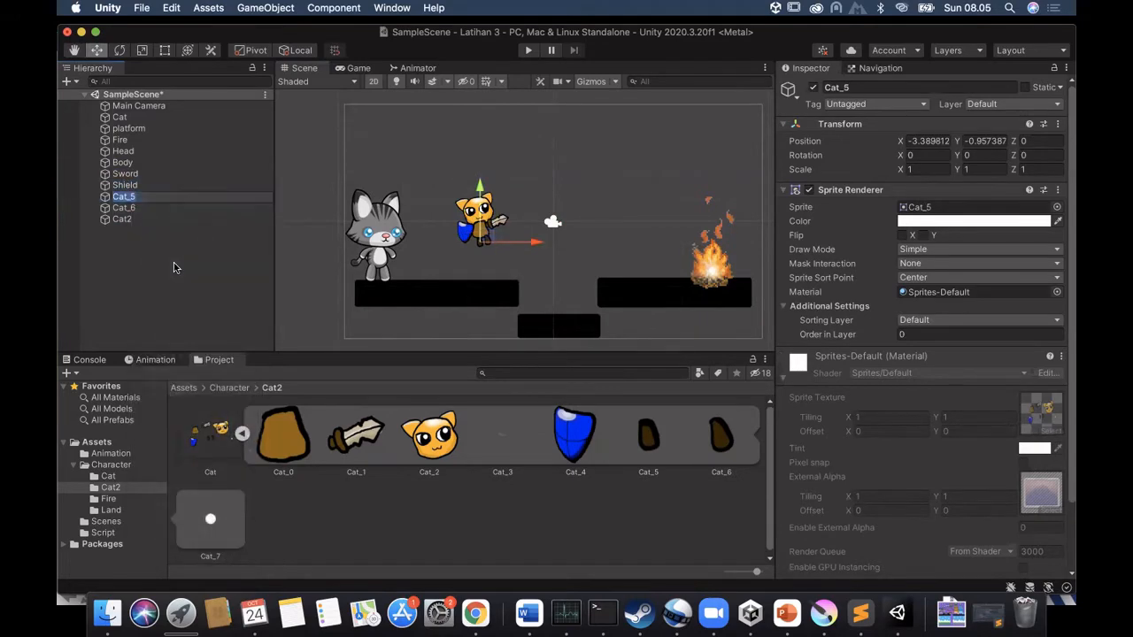
{"action": "type", "text": "leg1"}
{"action": "key", "text": "Return"}
{"action": "right_click", "coordinate": [124, 207]}
{"action": "left_click", "coordinate": [174, 277]}
{"action": "type", "text": "leg2"}
{"action": "key", "text": "Return"}
Move the empty Cat2 object onto the small orange cat, to about X -3.75, Y -0.46.
{"action": "key", "text": "shift+Up"}
{"action": "key", "text": "shift+Up"}
{"action": "key", "text": "shift+Up"}
{"action": "key", "text": "shift+Up"}
{"action": "key", "text": "shift+Up"}
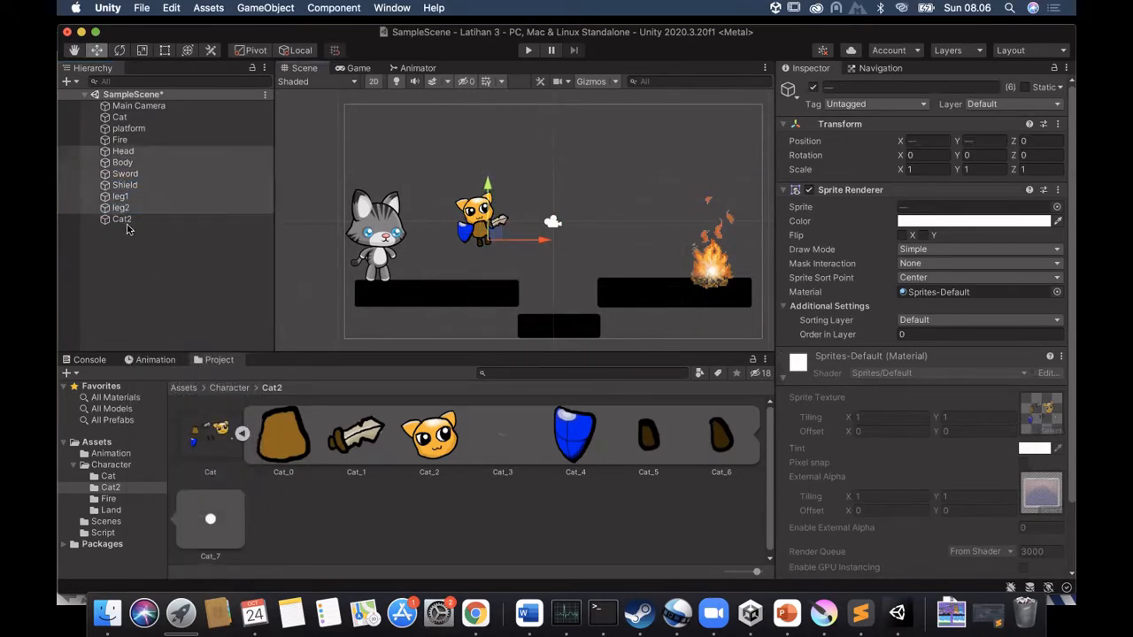
{"action": "left_click", "coordinate": [123, 221]}
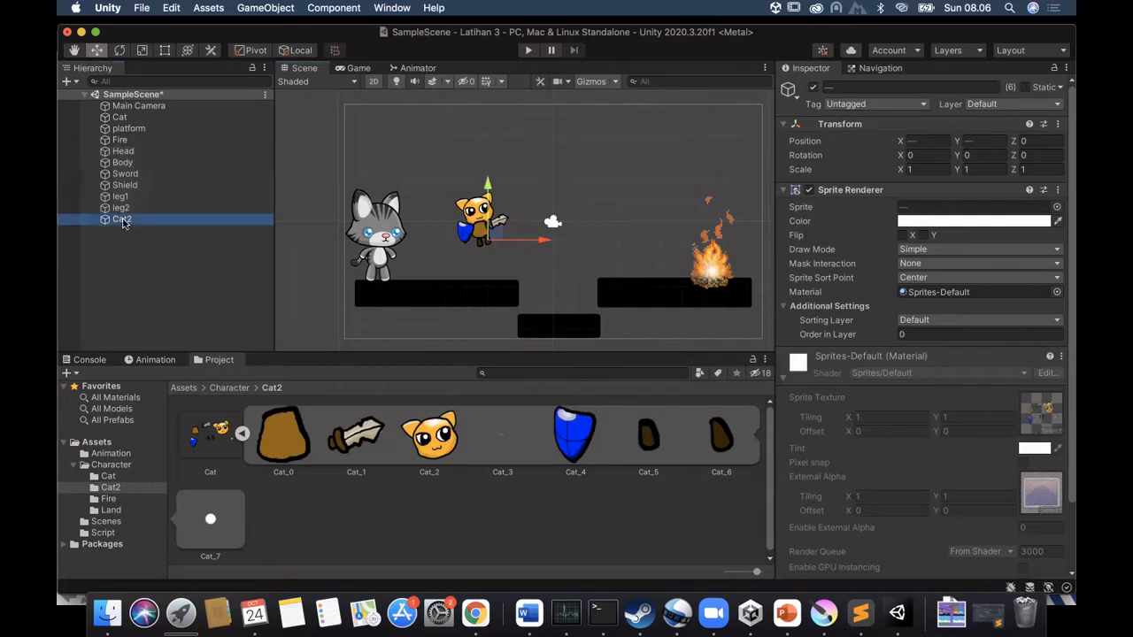
{"action": "left_click_drag", "start_coordinate": [531, 218], "coordinate": [479, 227]}
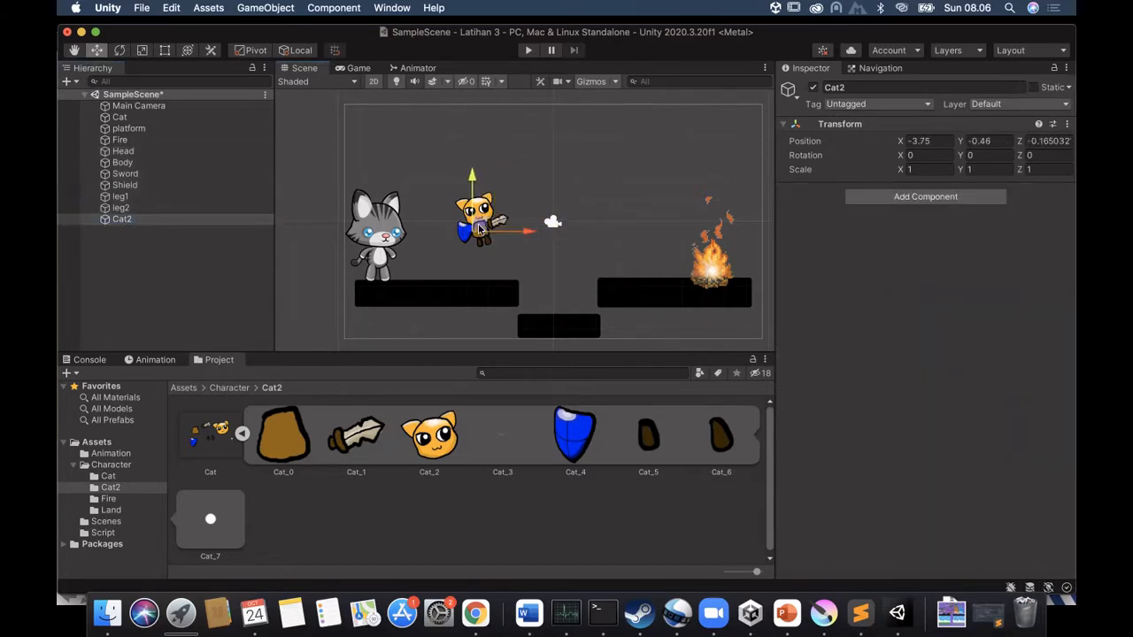
Make the six parts from Head to leg2 children of Cat2, and lower Cat2 toward the platform to about X -3.78, Y -1.87.
{"action": "left_click", "coordinate": [122, 151]}
{"action": "left_click", "coordinate": [126, 209], "text": "shift"}
{"action": "left_click_drag", "start_coordinate": [127, 209], "coordinate": [126, 221]}
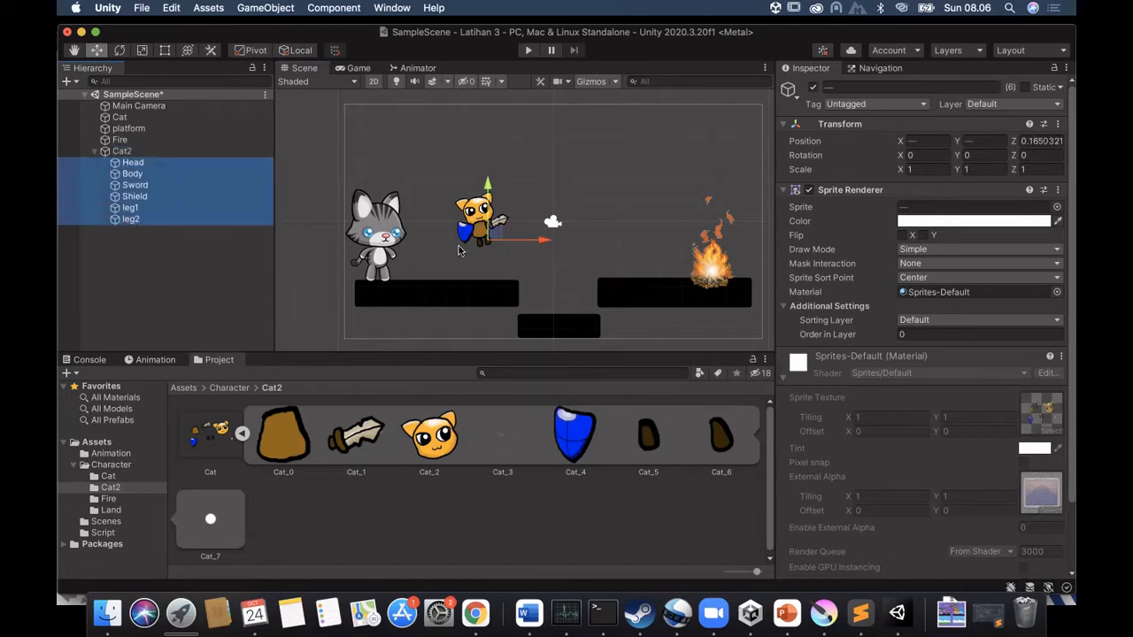
{"action": "left_click", "coordinate": [126, 152]}
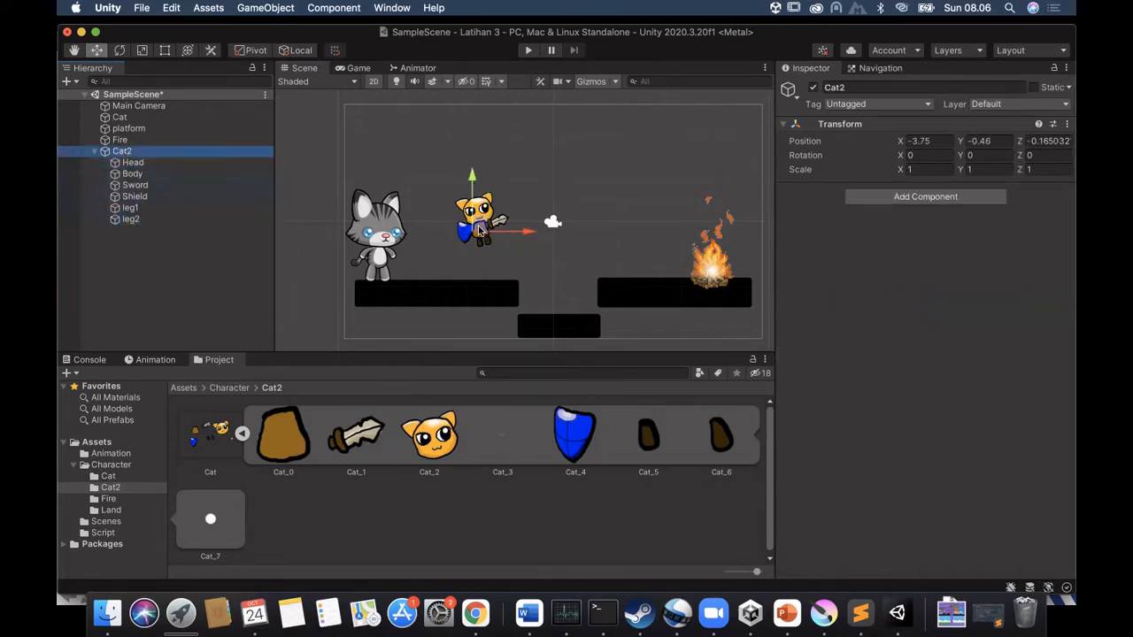
{"action": "left_click_drag", "start_coordinate": [479, 219], "coordinate": [480, 247]}
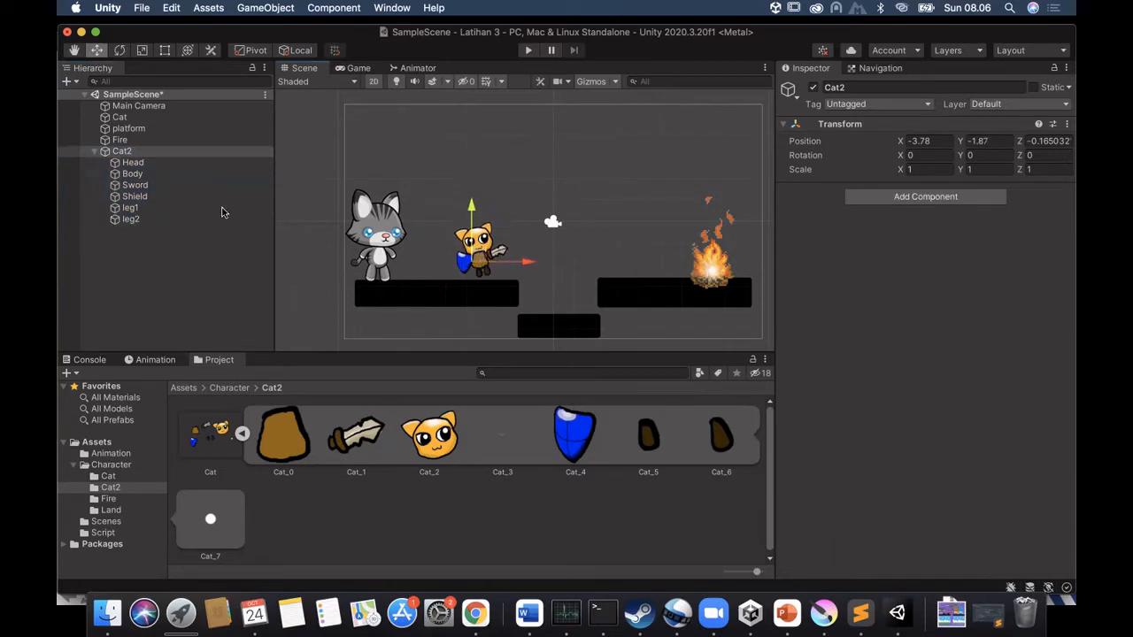
Set the Head sprite's Order in Layer to 1.
{"action": "left_click", "coordinate": [133, 163]}
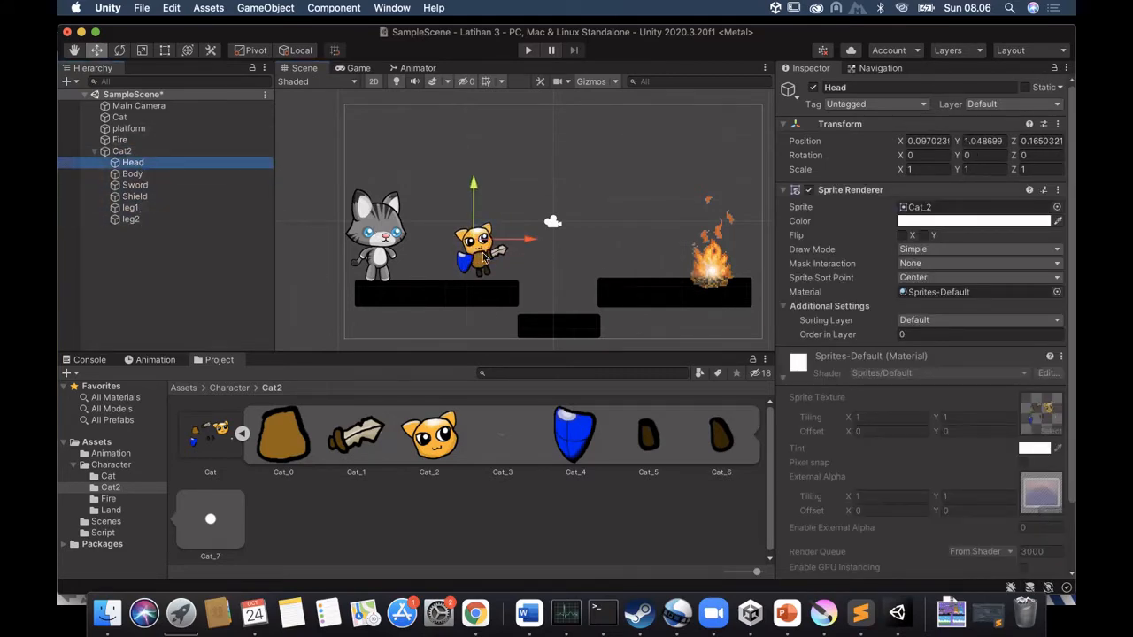
{"action": "key", "text": "shift+space"}
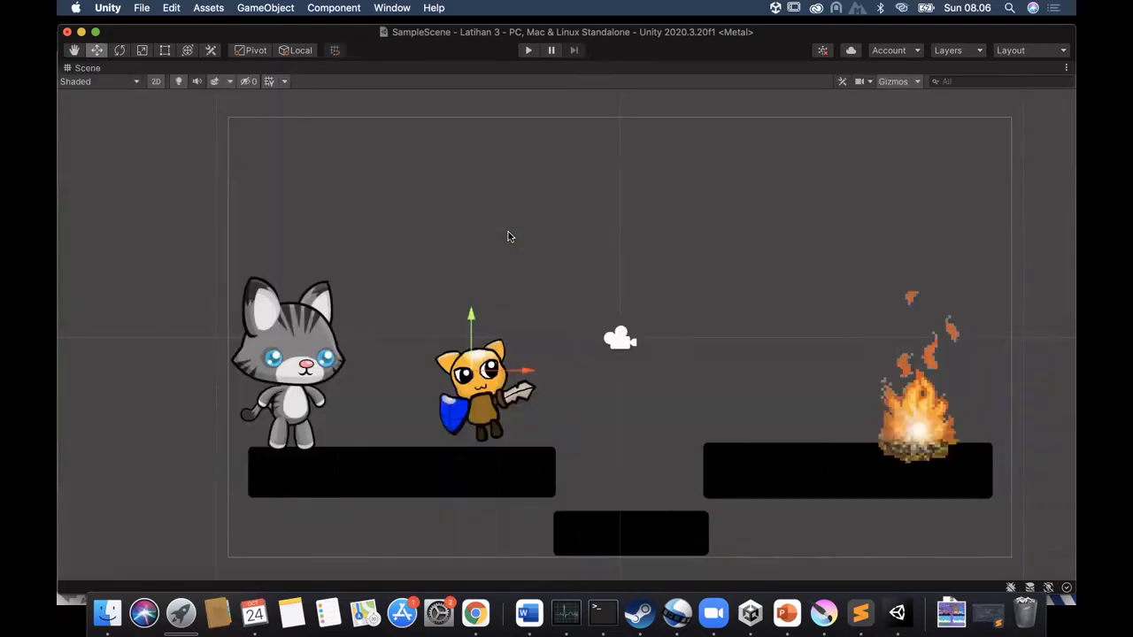
{"action": "key", "text": "shift+space"}
{"action": "key", "text": "f"}
{"action": "key", "text": "t"}
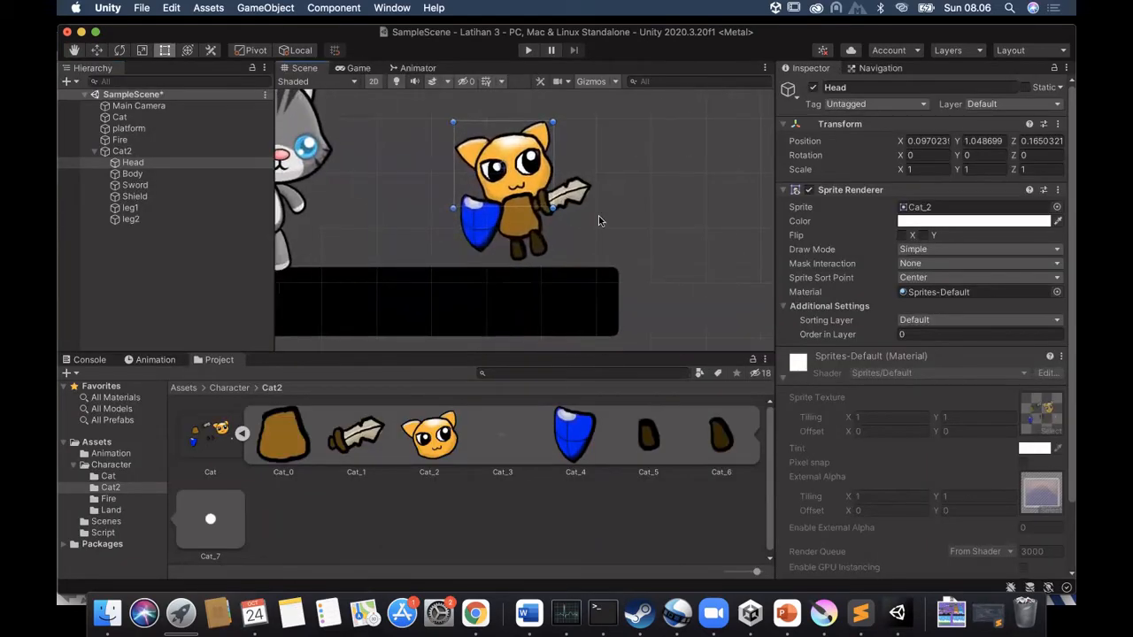
{"action": "left_click", "coordinate": [679, 218]}
{"action": "left_click", "coordinate": [517, 182]}
{"action": "left_click", "coordinate": [927, 333]}
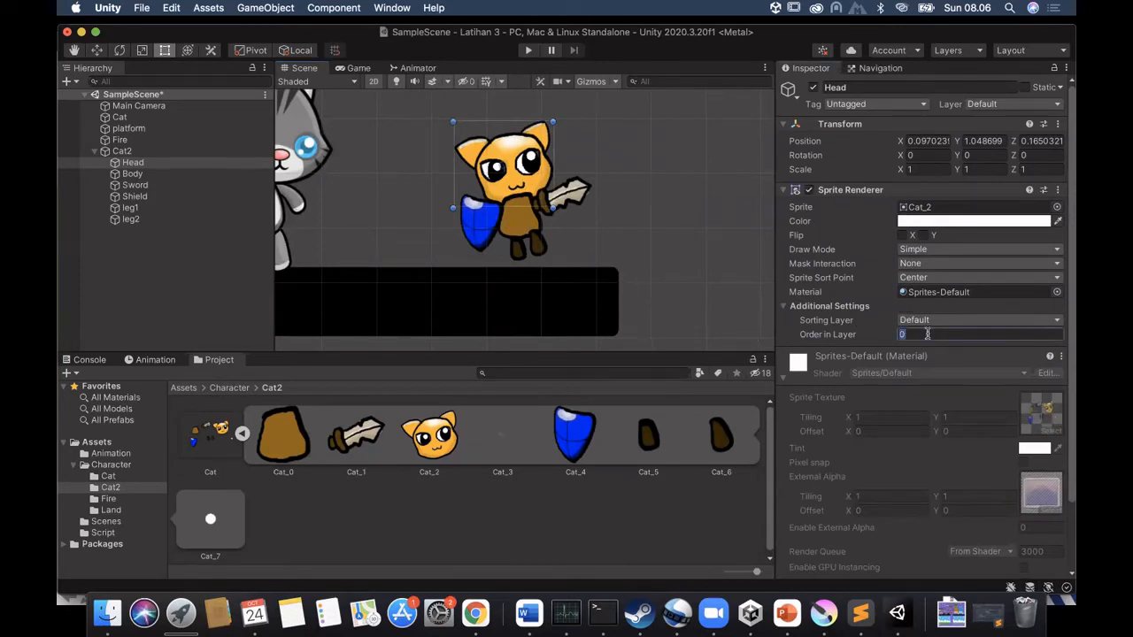
{"action": "type", "text": "1"}
Adjust the Sword's position to about X 1.14, Y 0.44 and set its Order in Layer to 1.
{"action": "left_click", "coordinate": [568, 198]}
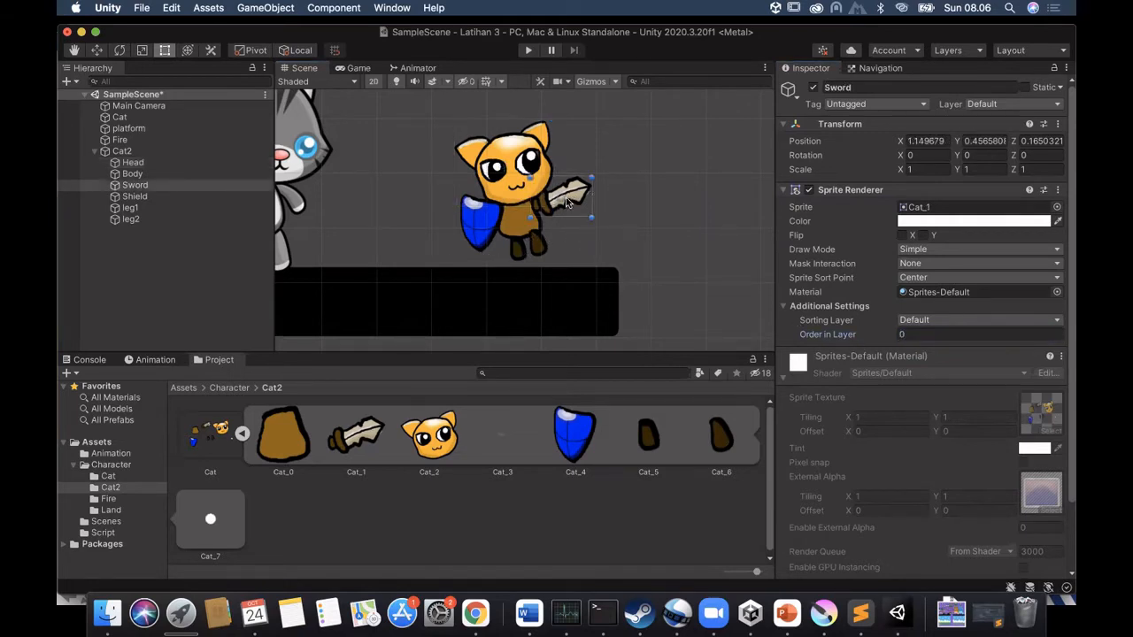
{"action": "left_click_drag", "start_coordinate": [559, 200], "coordinate": [553, 202]}
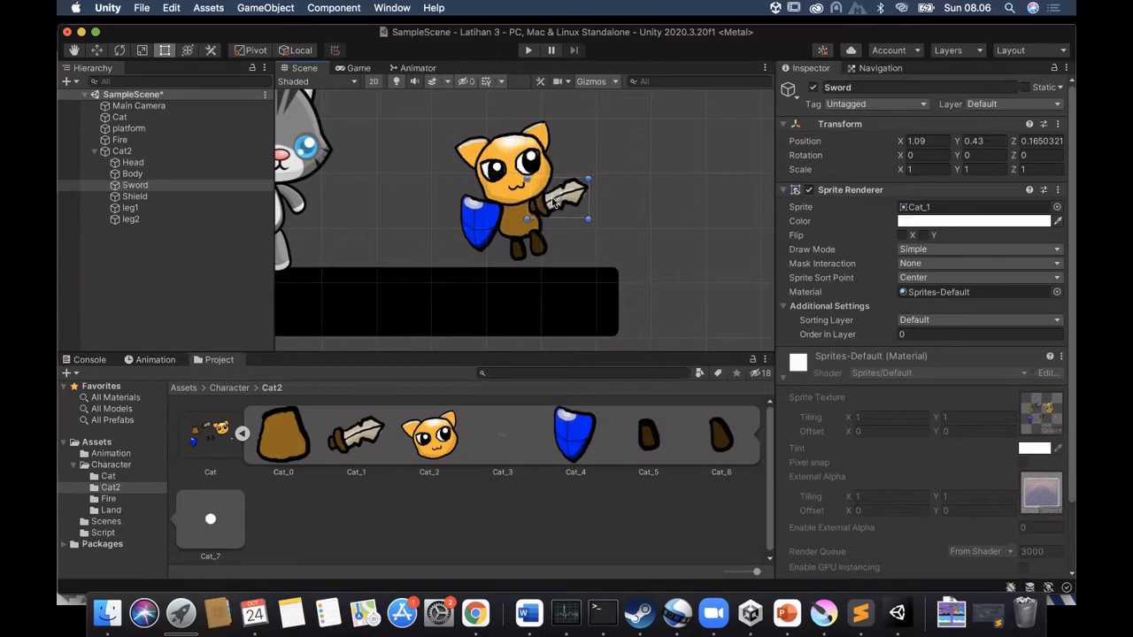
{"action": "left_click_drag", "start_coordinate": [560, 202], "coordinate": [556, 202]}
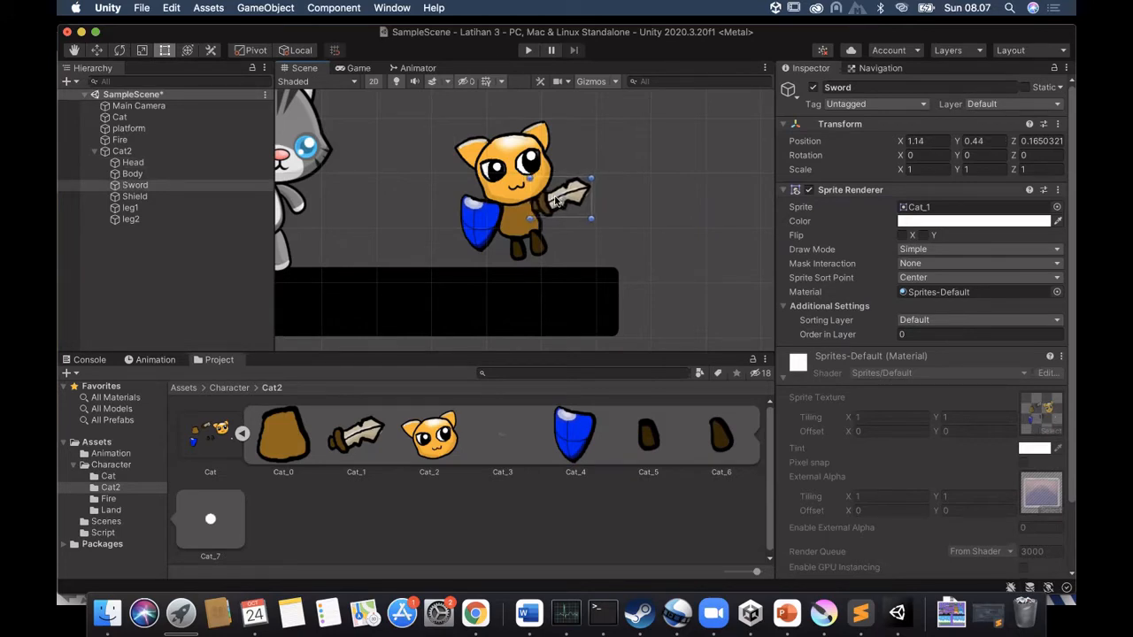
{"action": "left_click", "coordinate": [903, 333]}
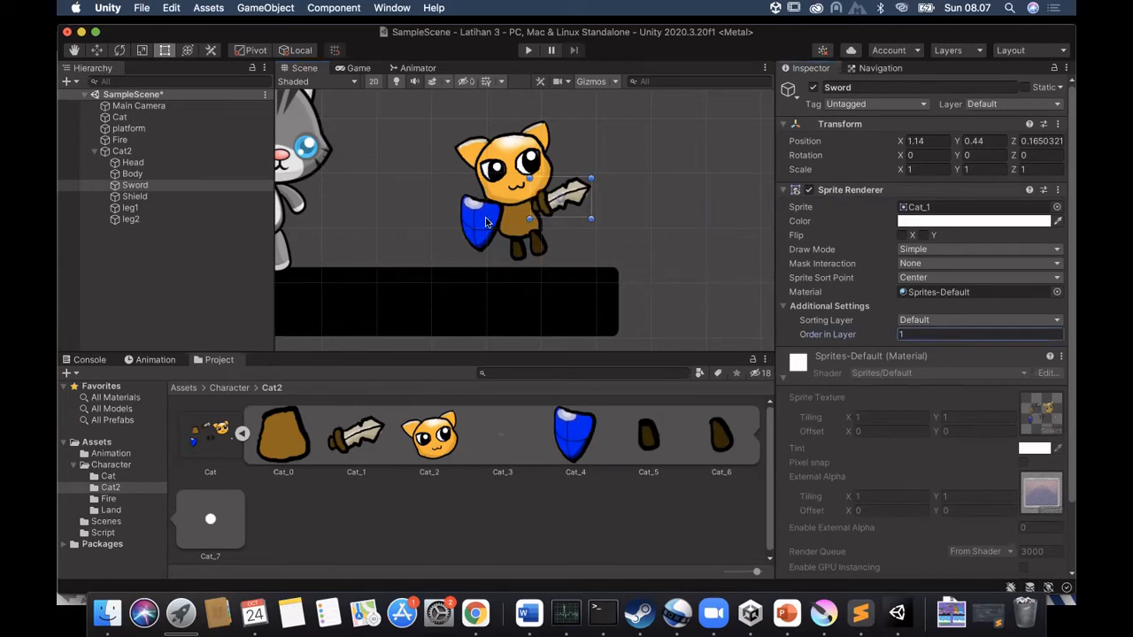
{"action": "type", "text": "1"}
Move the Shield so it overlaps the edge of the Body just under the Head, and set its Order in Layer to 2.
{"action": "left_click", "coordinate": [486, 222]}
{"action": "left_click_drag", "start_coordinate": [484, 221], "coordinate": [498, 221]}
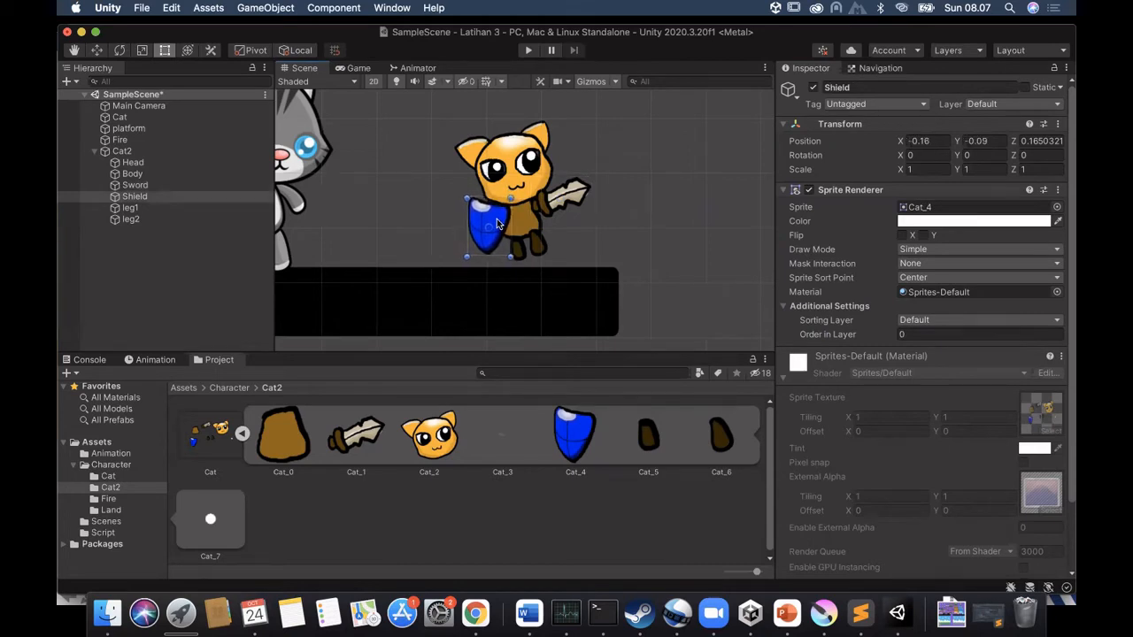
{"action": "left_click", "coordinate": [542, 245]}
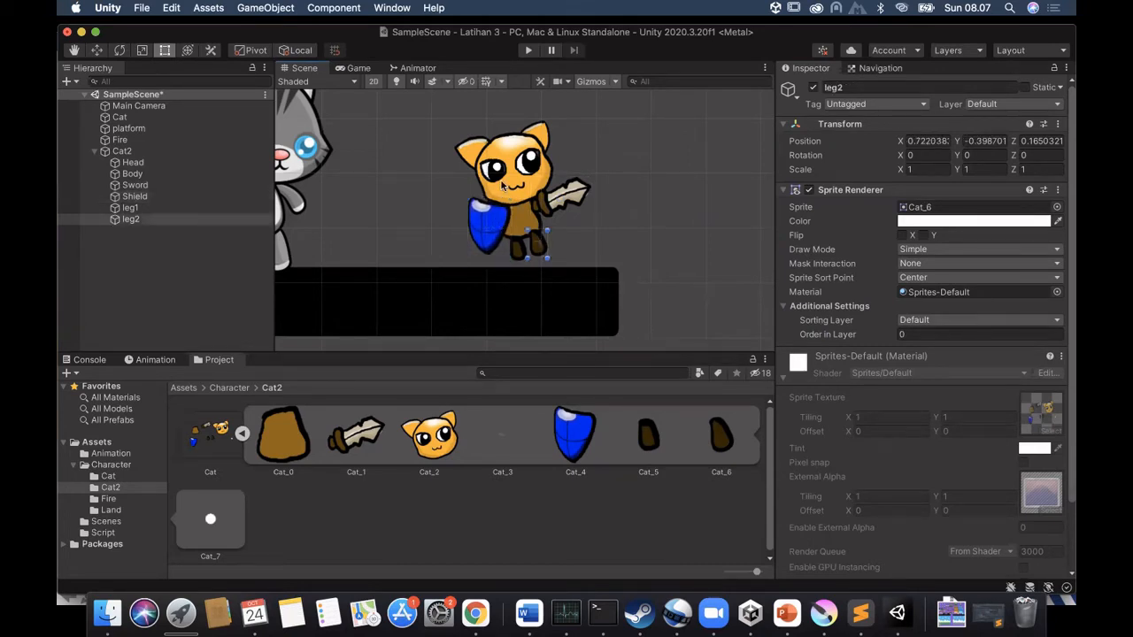
{"action": "left_click", "coordinate": [503, 184]}
{"action": "left_click", "coordinate": [491, 230]}
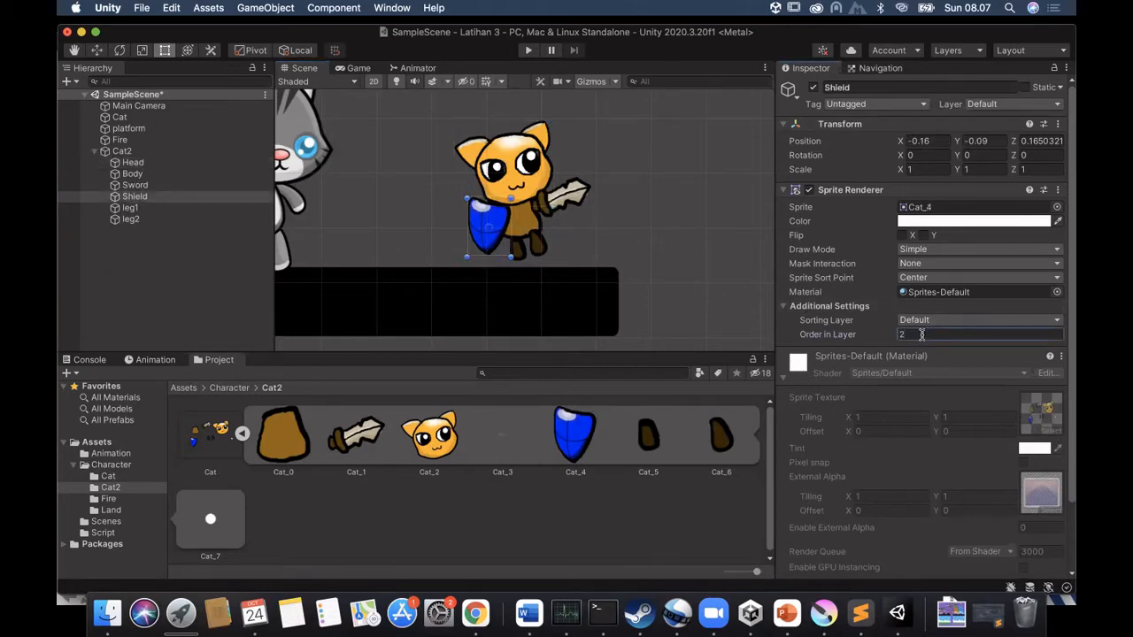
{"action": "left_click", "coordinate": [554, 232]}
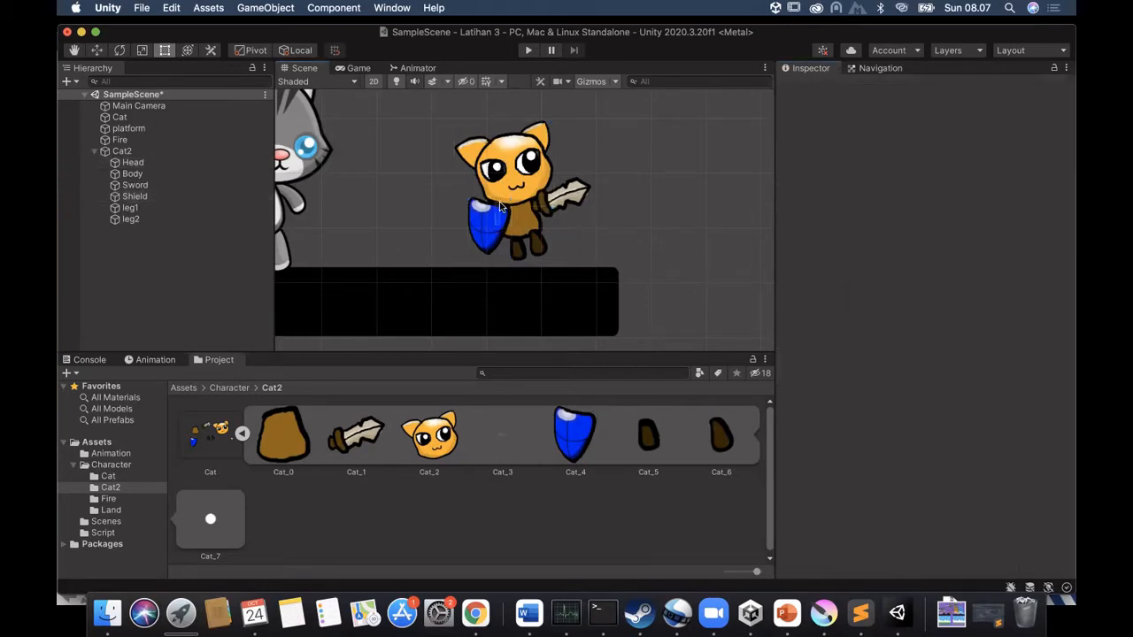
{"action": "left_click", "coordinate": [490, 227]}
{"action": "left_click_drag", "start_coordinate": [491, 222], "coordinate": [491, 214]}
Set the Order in Layer to 1 for the Body and 2 for the Head.
{"action": "left_click", "coordinate": [518, 249]}
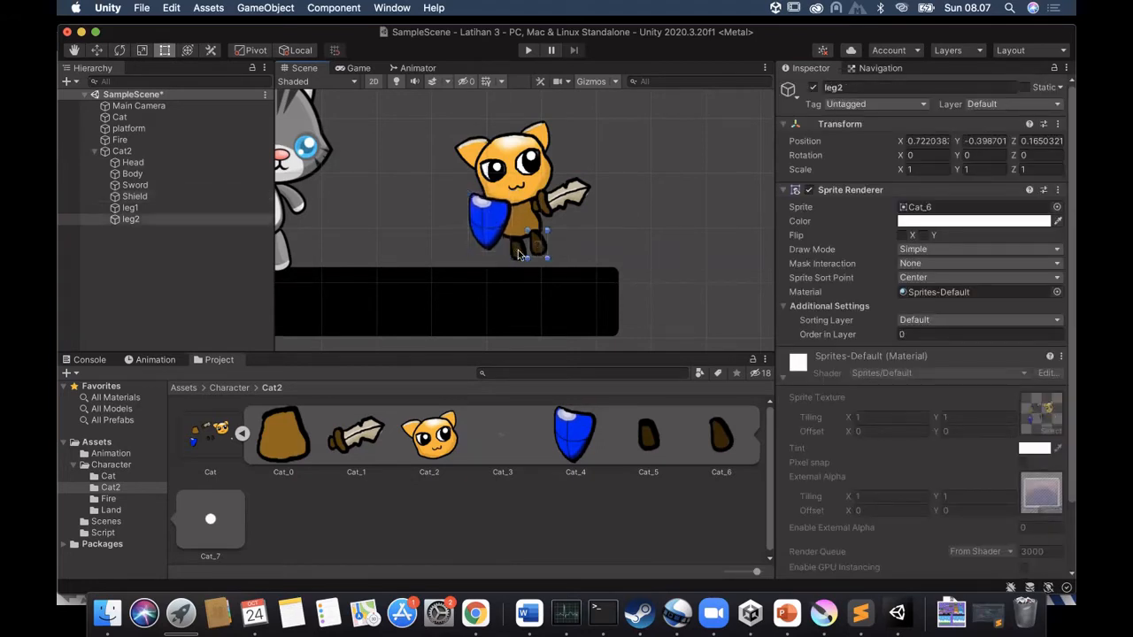
{"action": "left_click", "coordinate": [543, 250]}
{"action": "left_click", "coordinate": [528, 216]}
{"action": "left_click", "coordinate": [930, 335]}
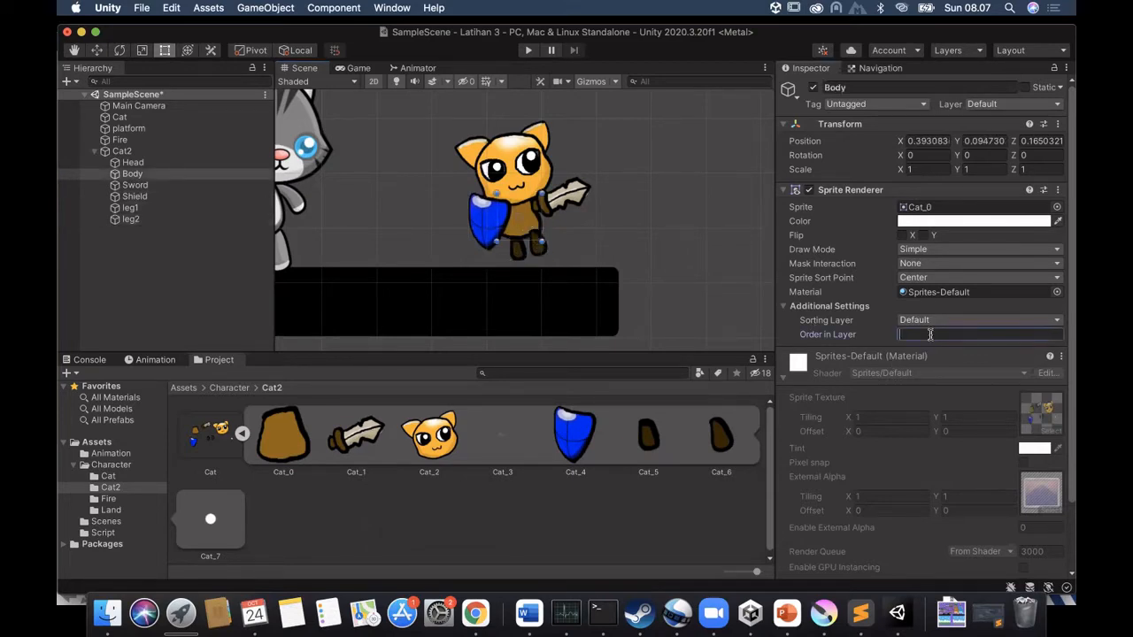
{"action": "left_click", "coordinate": [540, 173]}
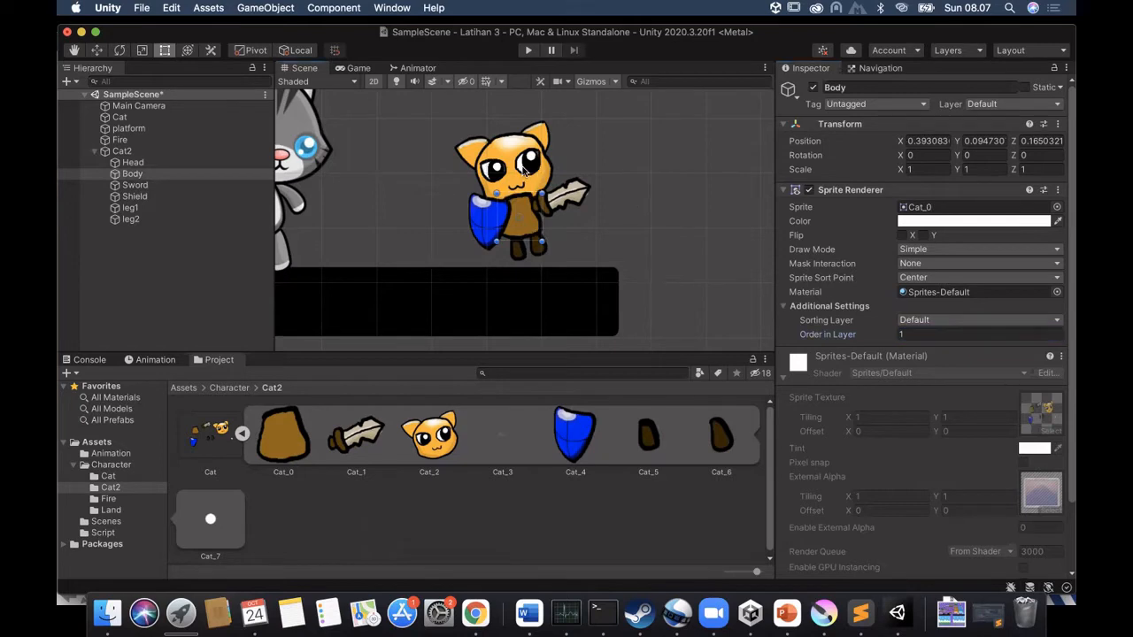
{"action": "left_click", "coordinate": [928, 334]}
{"action": "type", "text": "2"}
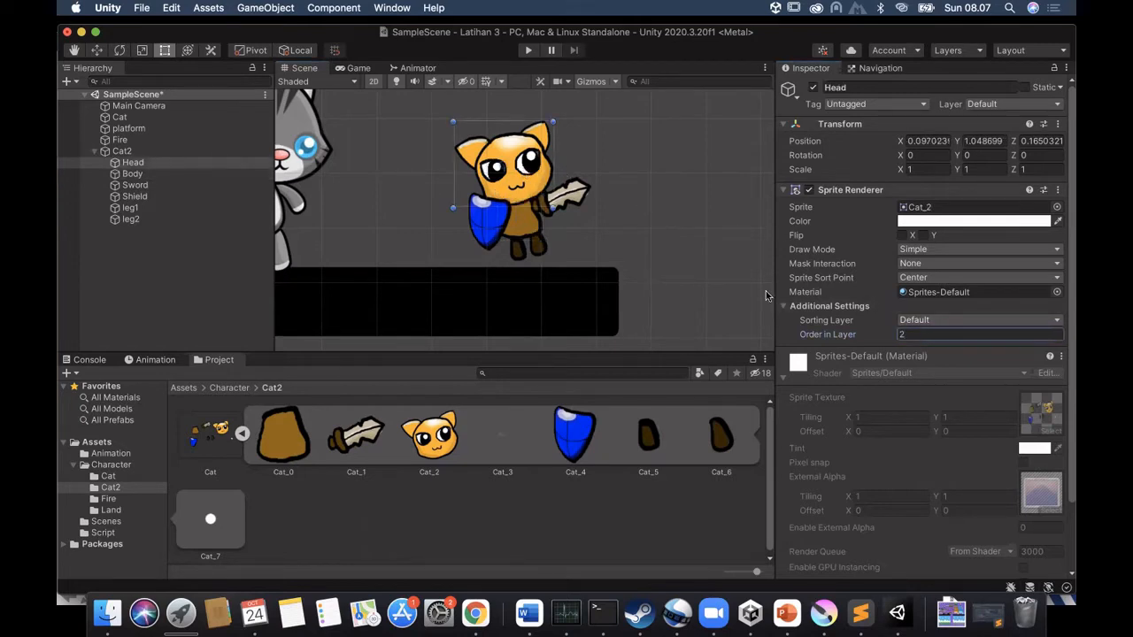
Fine-tune the placement of the Shield, leg1 (about X 0.28, Y -0.46), leg2 and the Head (about X 0.01, Y 1.11).
{"action": "left_click", "coordinate": [493, 238]}
{"action": "left_click_drag", "start_coordinate": [491, 218], "coordinate": [493, 214]}
{"action": "left_click", "coordinate": [518, 253]}
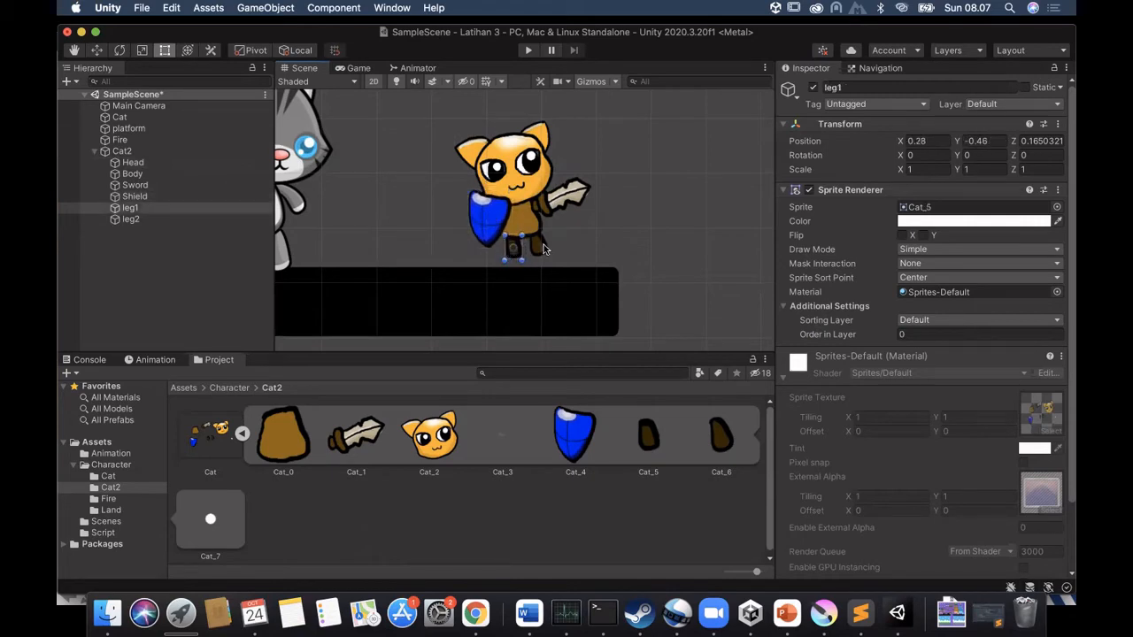
{"action": "left_click", "coordinate": [535, 249]}
{"action": "left_click_drag", "start_coordinate": [535, 244], "coordinate": [535, 241]}
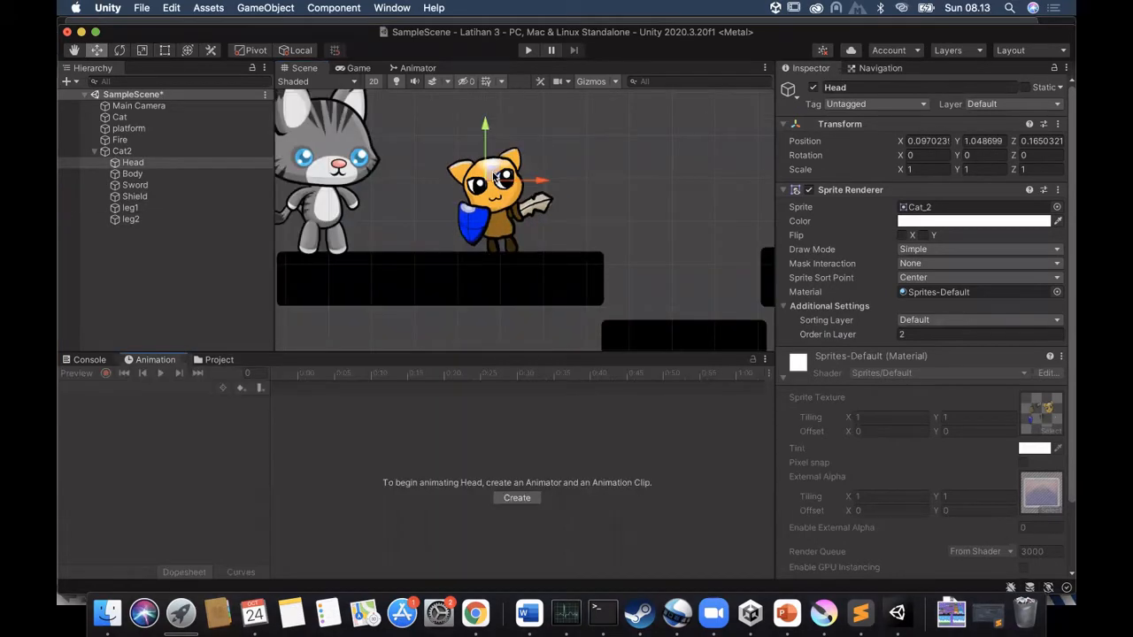
{"action": "mouse_move", "coordinate": [495, 177]}
{"action": "left_mouse_down"}
{"action": "mouse_move", "coordinate": [506, 177]}
{"action": "mouse_move", "coordinate": [490, 174]}
{"action": "left_mouse_up"}
Try rotating the Body on its own with the Rotate tool, and undo the rotation.
{"action": "left_click", "coordinate": [119, 152]}
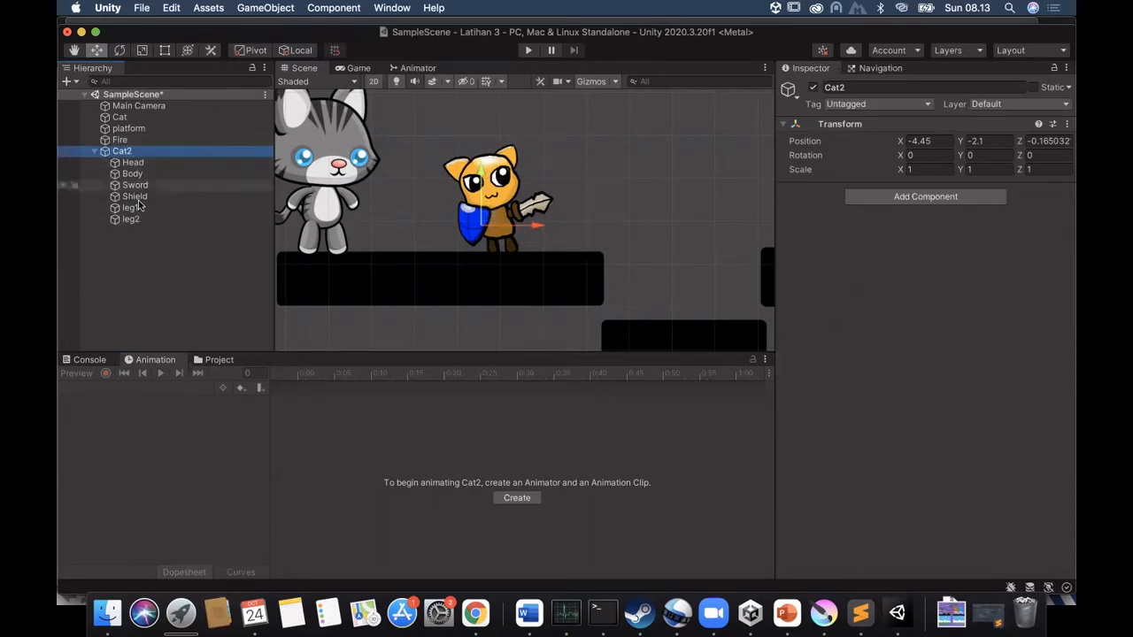
{"action": "left_click", "coordinate": [596, 184]}
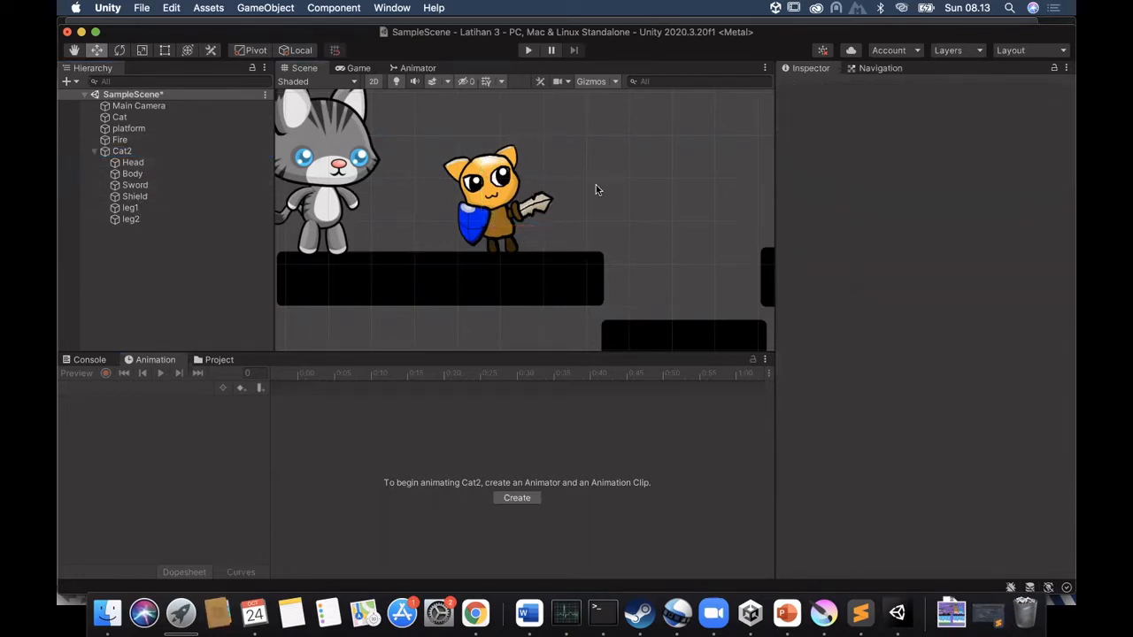
{"action": "left_click", "coordinate": [504, 219]}
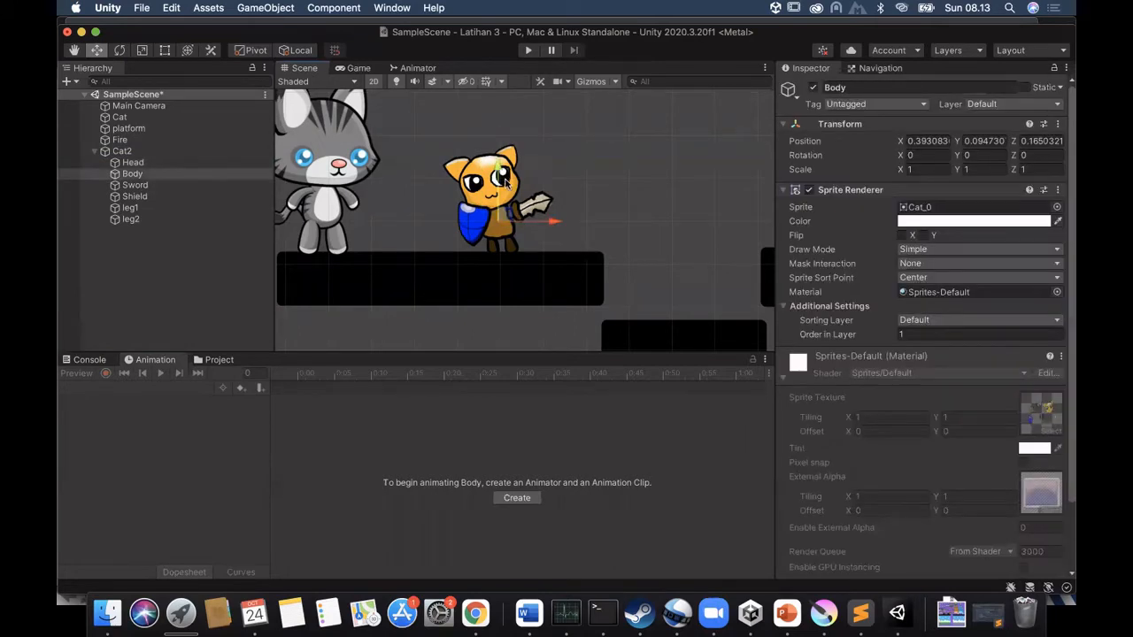
{"action": "left_click", "coordinate": [507, 183]}
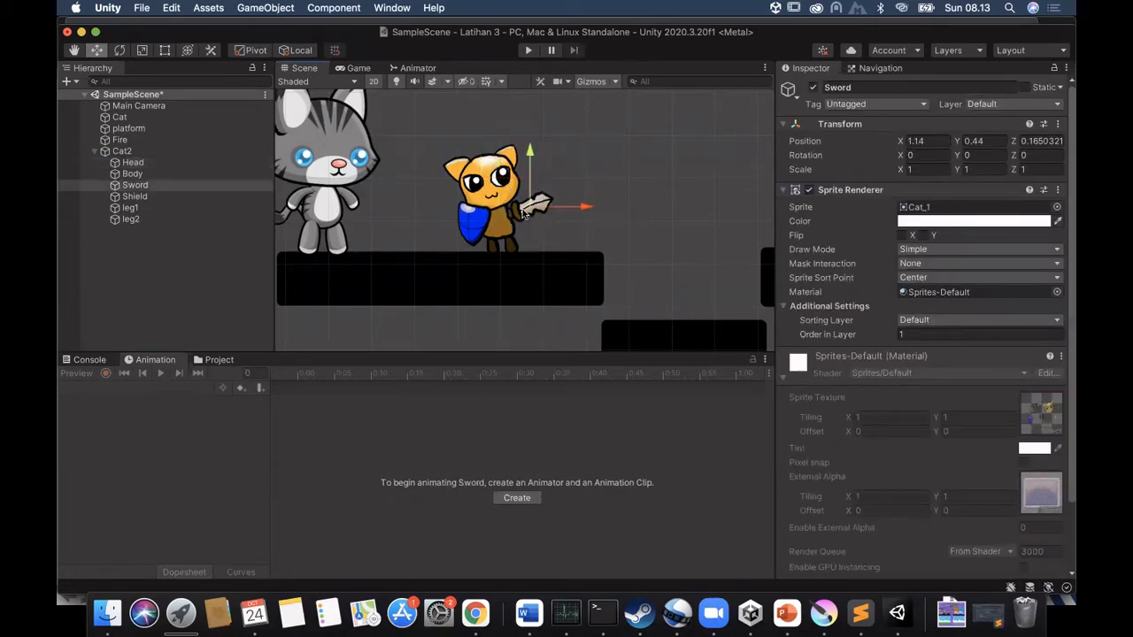
{"action": "left_click", "coordinate": [505, 217]}
{"action": "left_click_drag", "start_coordinate": [504, 216], "coordinate": [504, 216]}
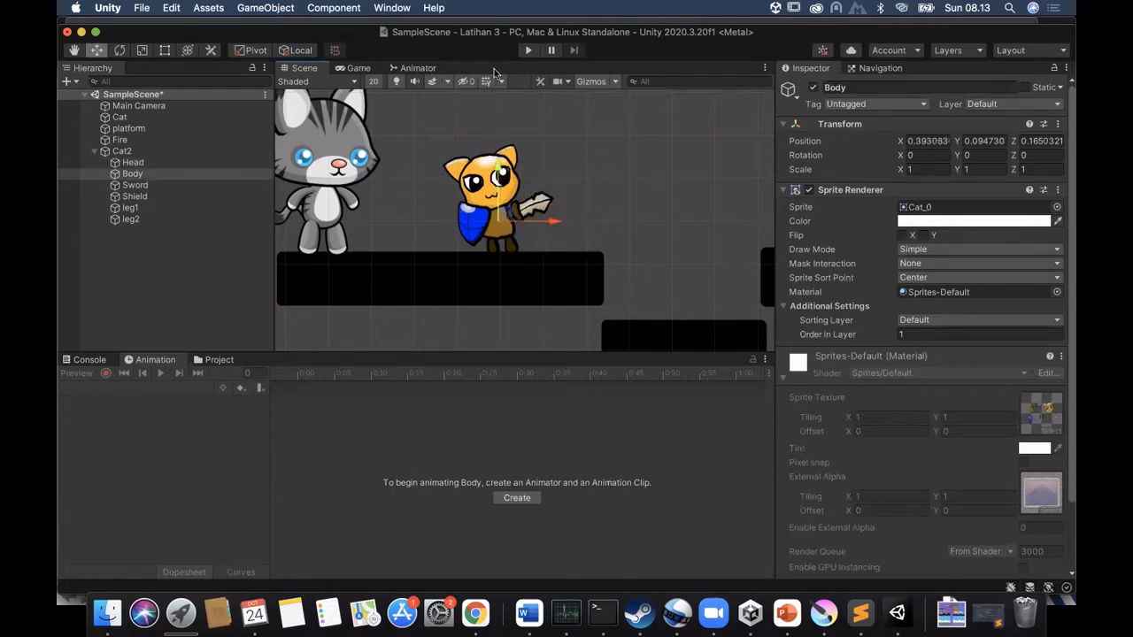
{"action": "left_click", "coordinate": [120, 49]}
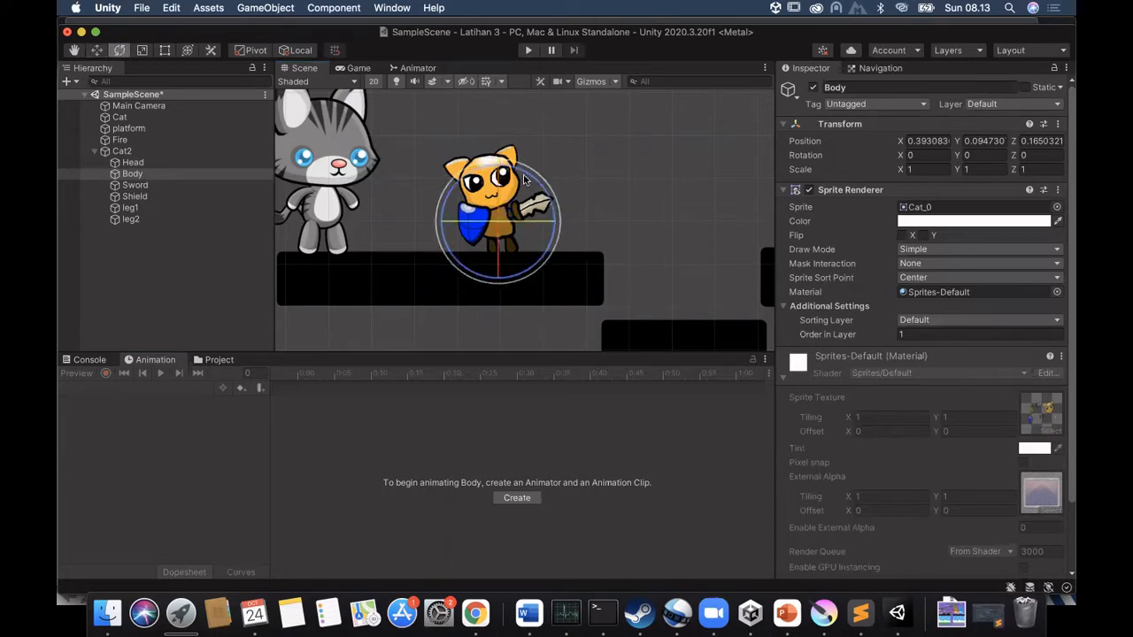
{"action": "mouse_move", "coordinate": [526, 177]}
{"action": "left_mouse_down"}
{"action": "mouse_move", "coordinate": [568, 197]}
{"action": "mouse_move", "coordinate": [531, 164]}
{"action": "left_mouse_up"}
{"action": "key", "text": "super+z"}
{"action": "key", "text": "super+z"}
{"action": "key", "text": "super+shift+z"}
Make Head a child of Body, and make Sword and Shield children of Head.
{"action": "left_click", "coordinate": [134, 165]}
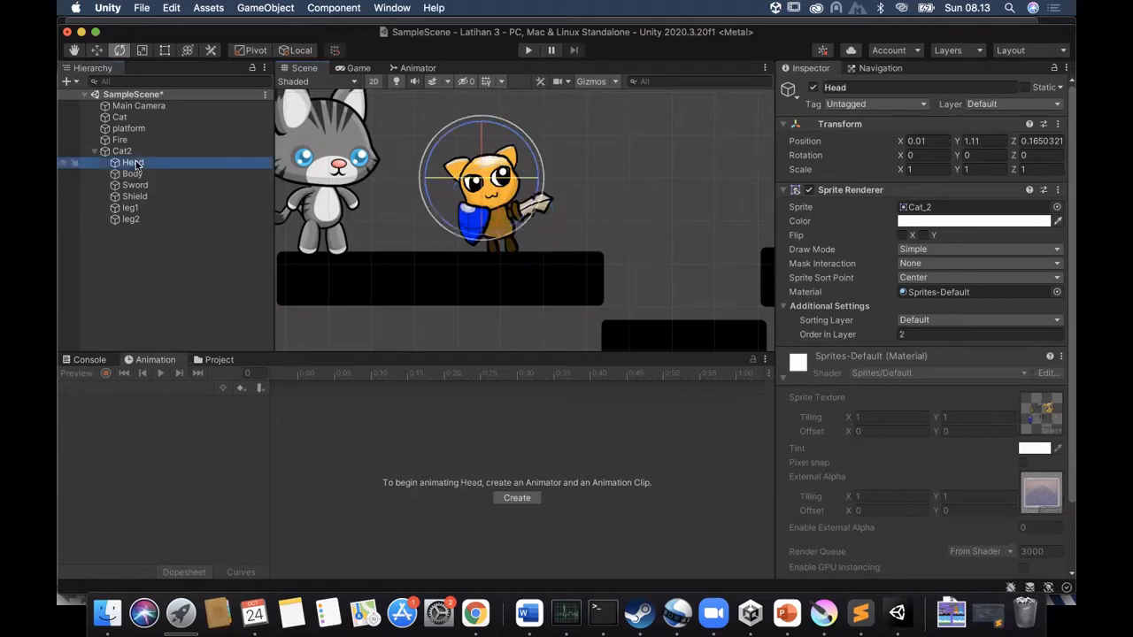
{"action": "left_click_drag", "start_coordinate": [136, 168], "coordinate": [129, 163]}
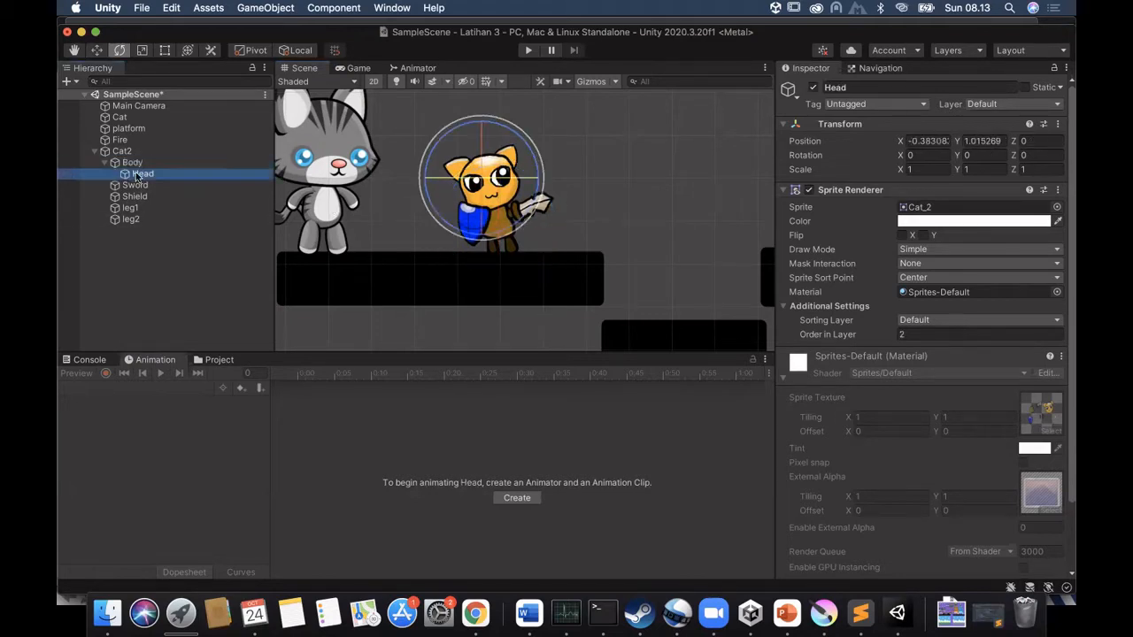
{"action": "left_click", "coordinate": [135, 186]}
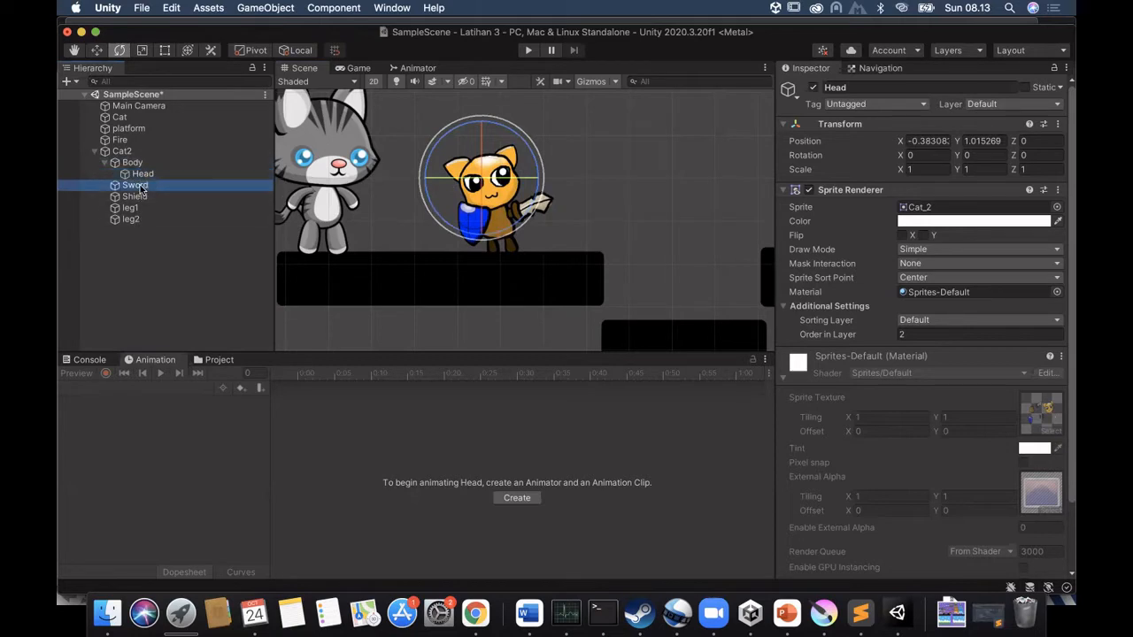
{"action": "left_click", "coordinate": [140, 197], "text": "shift"}
{"action": "left_click_drag", "start_coordinate": [140, 196], "coordinate": [142, 174]}
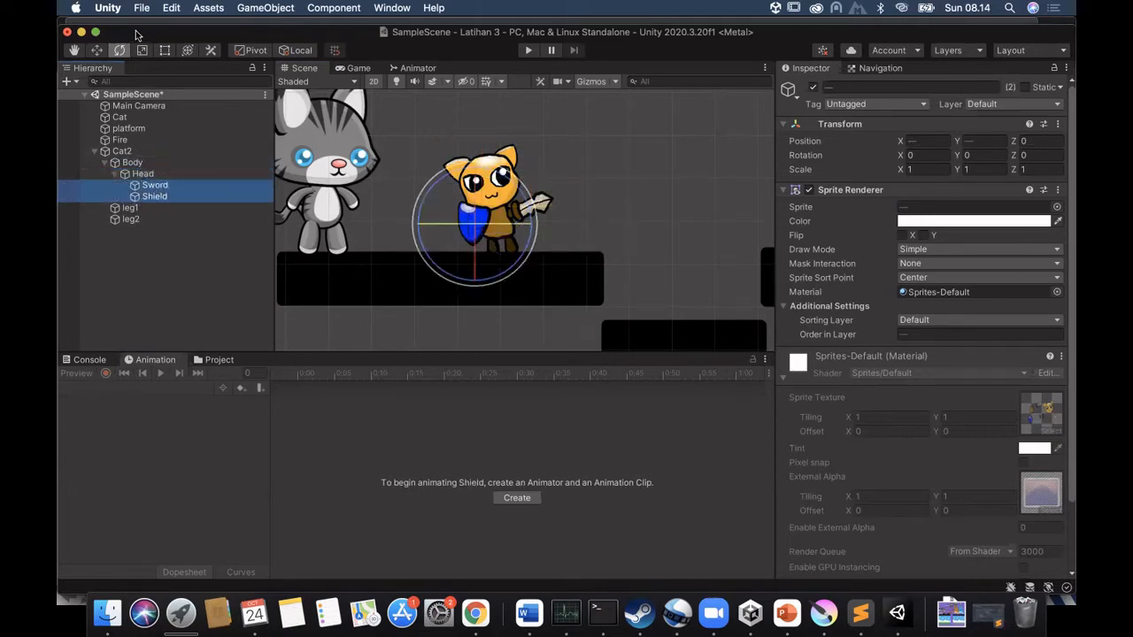
{"action": "left_click", "coordinate": [119, 50]}
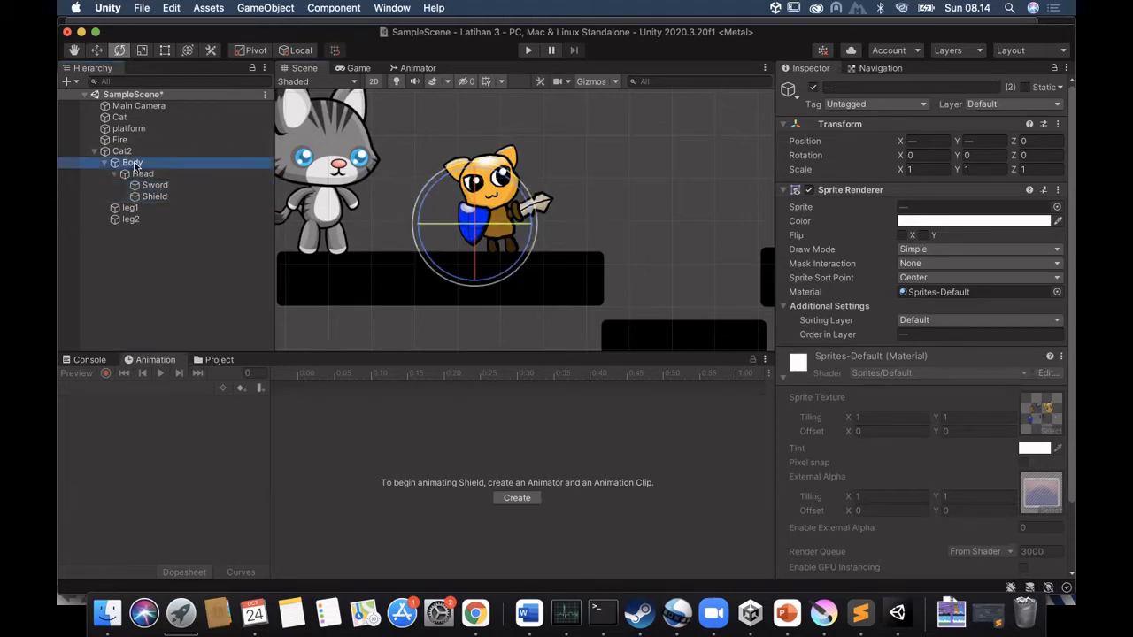
Rotate the Body together with its children to about -1.8° on Z and 1° on X, and nudge it to about X 0.44.
{"action": "left_click", "coordinate": [511, 181]}
{"action": "mouse_move", "coordinate": [524, 179]}
{"action": "left_mouse_down"}
{"action": "mouse_move", "coordinate": [566, 198]}
{"action": "mouse_move", "coordinate": [544, 162]}
{"action": "mouse_move", "coordinate": [581, 182]}
{"action": "mouse_move", "coordinate": [526, 162]}
{"action": "mouse_move", "coordinate": [512, 170]}
{"action": "left_mouse_up"}
{"action": "key", "text": "w"}
{"action": "left_click_drag", "start_coordinate": [499, 219], "coordinate": [501, 219]}
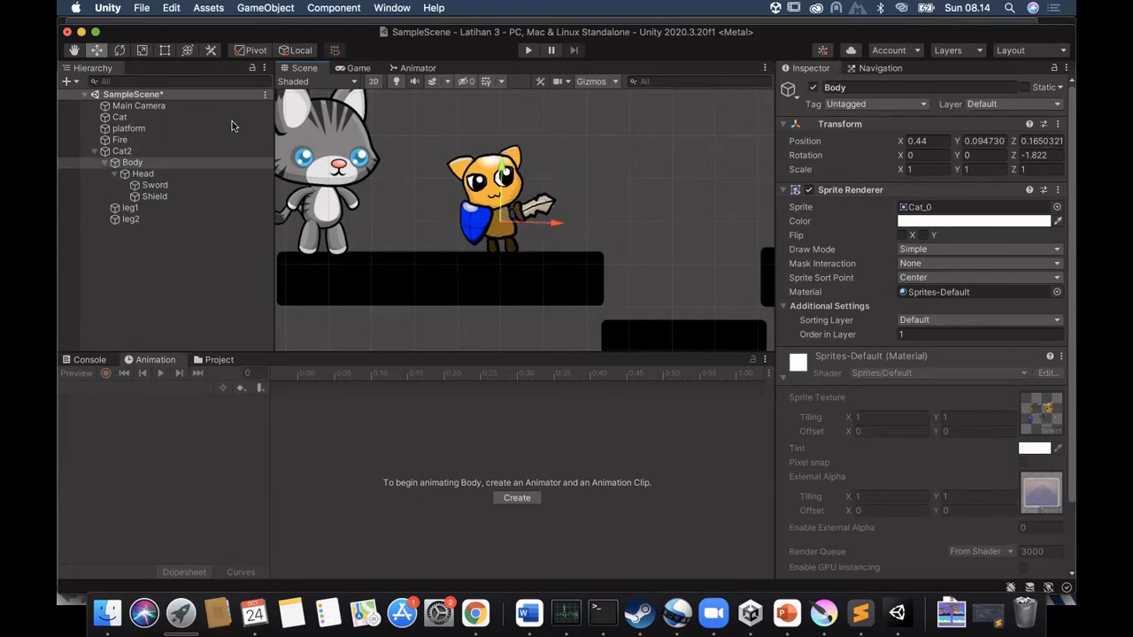
{"action": "left_click", "coordinate": [120, 49]}
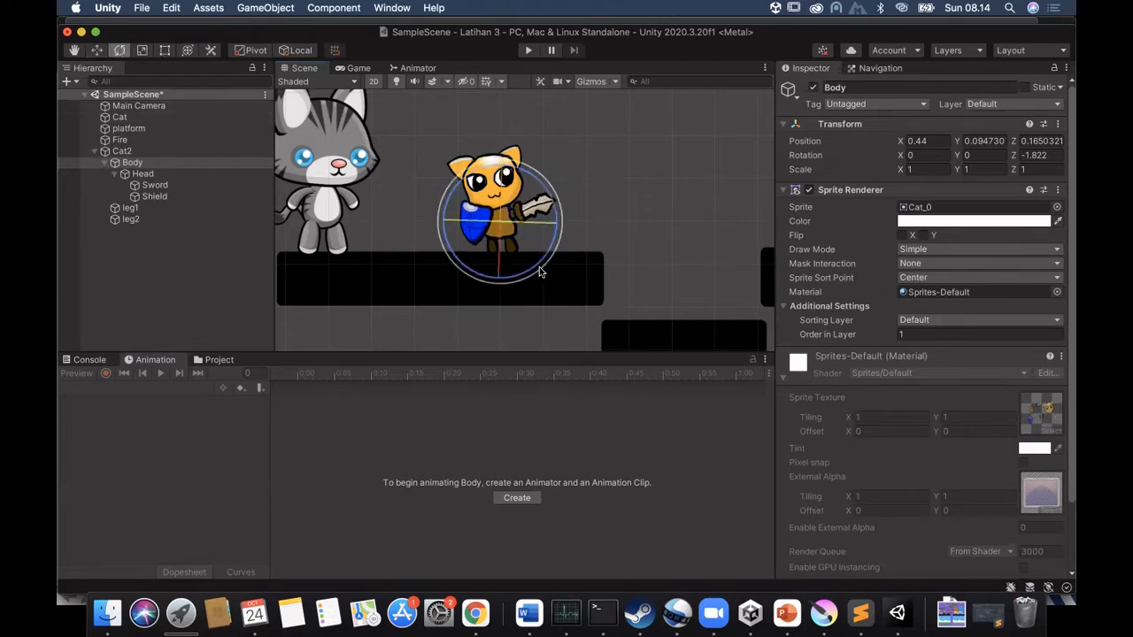
{"action": "left_click_drag", "start_coordinate": [531, 219], "coordinate": [533, 216]}
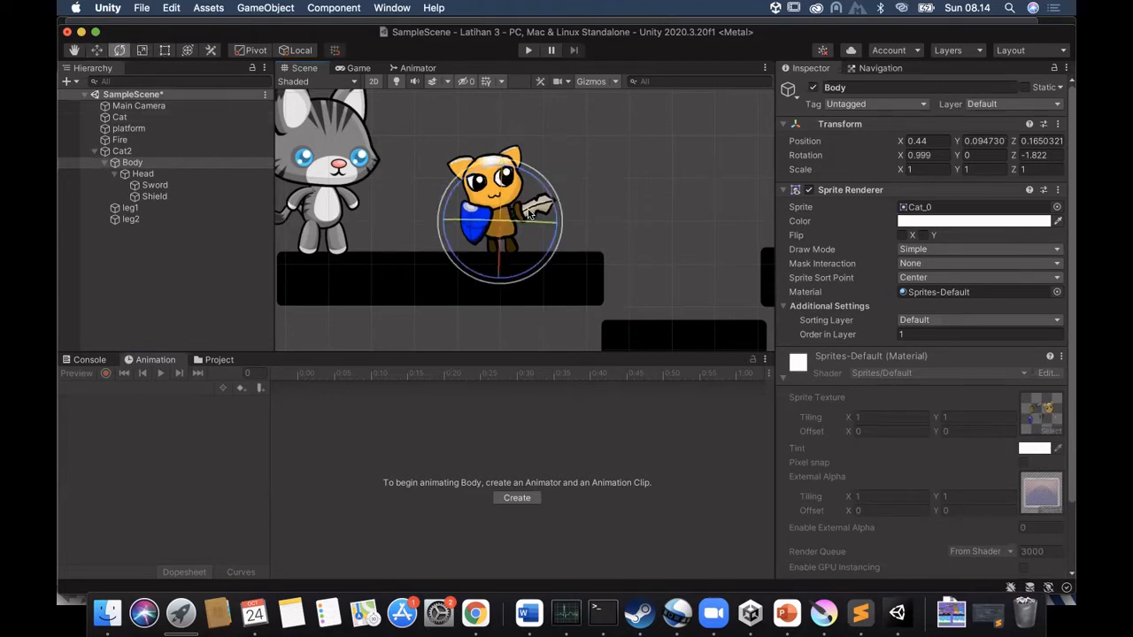
Rotate the Sword on its own to about -1.3° on Z.
{"action": "left_click", "coordinate": [152, 186]}
{"action": "left_click_drag", "start_coordinate": [578, 179], "coordinate": [605, 161]}
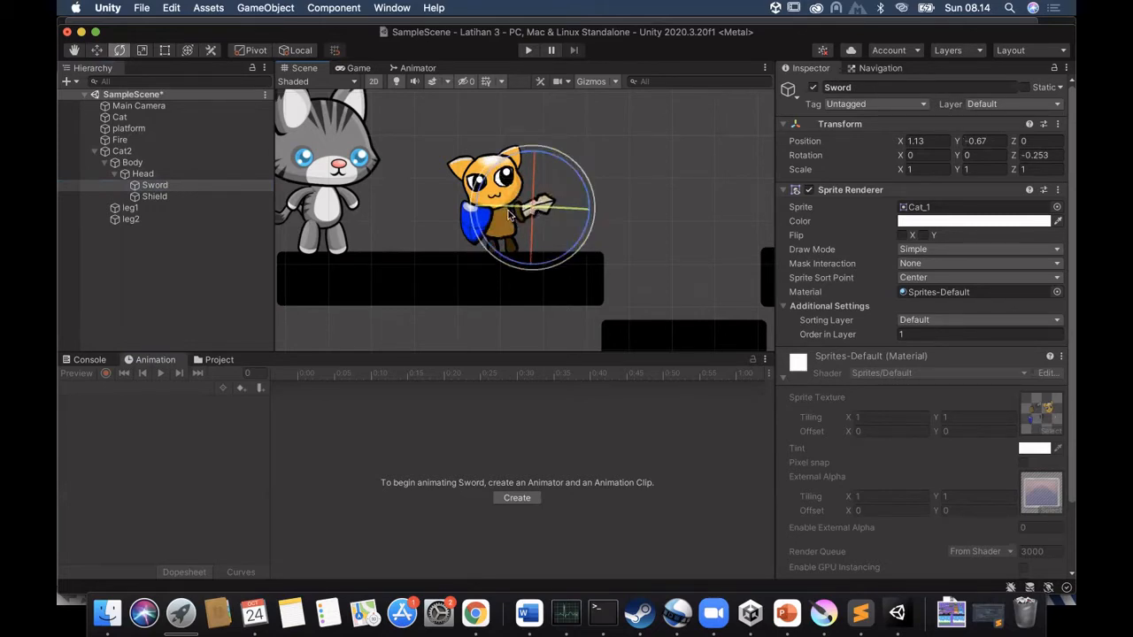
{"action": "mouse_move", "coordinate": [588, 193]}
{"action": "left_mouse_down"}
{"action": "mouse_move", "coordinate": [576, 171]}
{"action": "mouse_move", "coordinate": [599, 235]}
{"action": "mouse_move", "coordinate": [593, 183]}
{"action": "left_mouse_up"}
{"action": "left_click", "coordinate": [614, 242]}
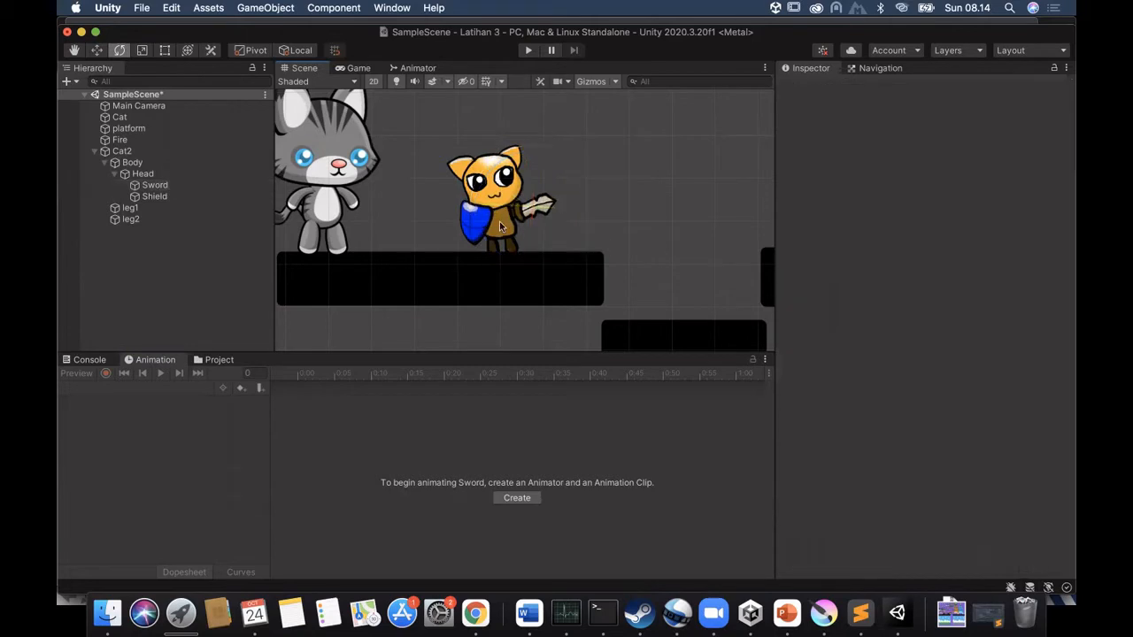
{"action": "left_click", "coordinate": [499, 222]}
{"action": "left_click", "coordinate": [122, 150]}
{"action": "left_click", "coordinate": [118, 268]}
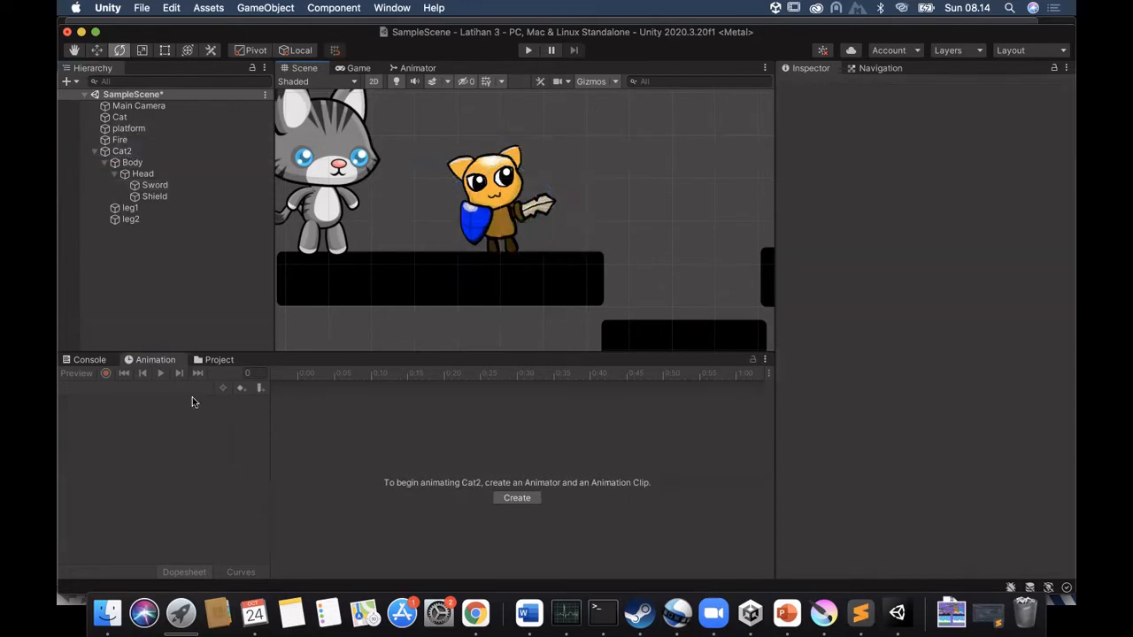
In the Cat texture's Sprite Editor, move the body sprite's pivot to its base (about 0.49, 0.08) and the sword's to its handle end (about 0.04, 0.28).
{"action": "left_click", "coordinate": [219, 360]}
{"action": "left_click", "coordinate": [213, 439]}
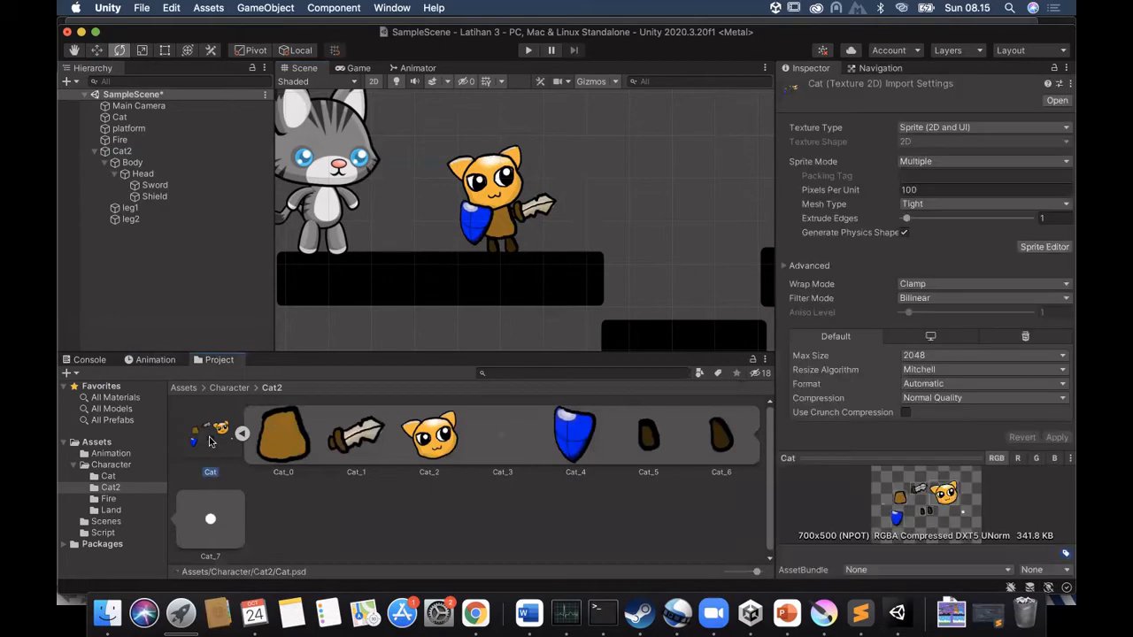
{"action": "left_click", "coordinate": [1044, 247]}
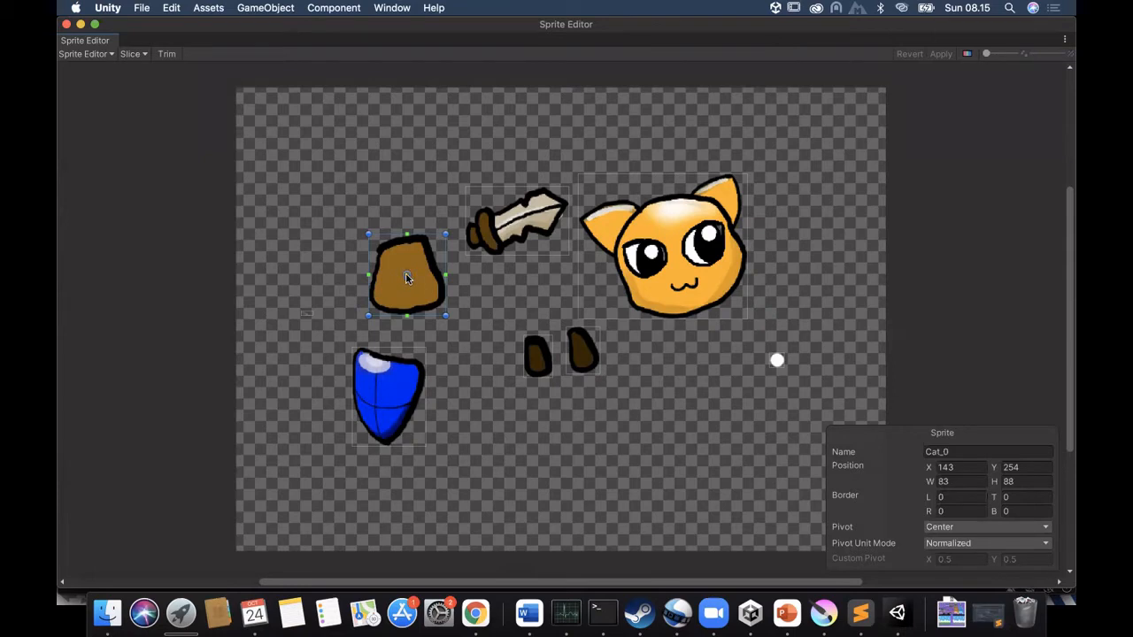
{"action": "left_click_drag", "start_coordinate": [407, 280], "coordinate": [406, 313]}
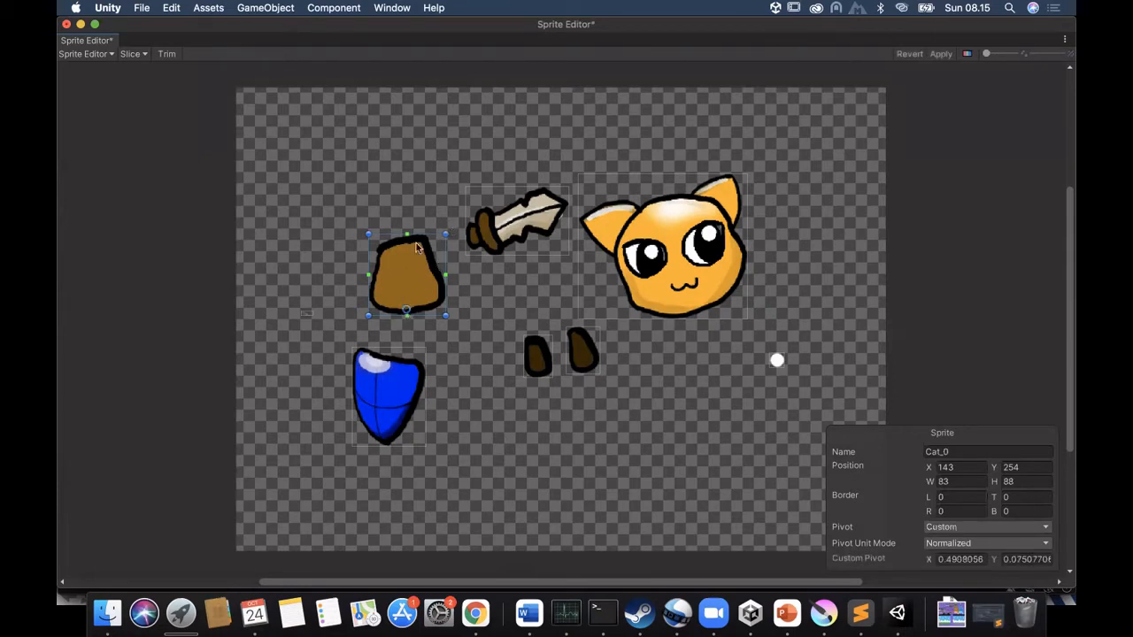
{"action": "left_click", "coordinate": [513, 232]}
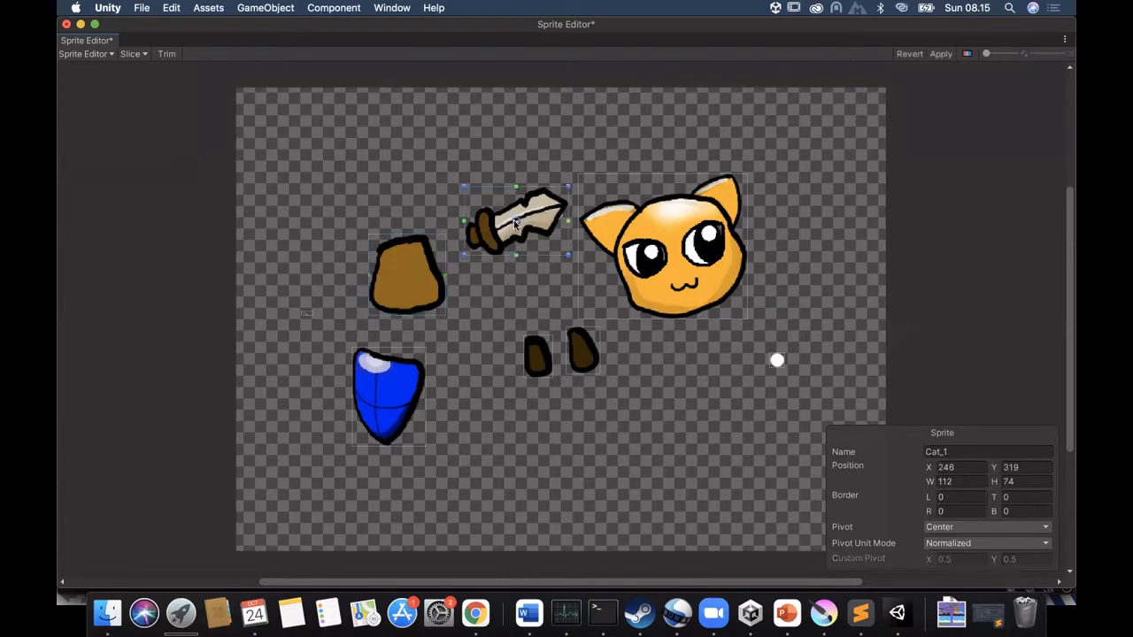
{"action": "left_click_drag", "start_coordinate": [514, 224], "coordinate": [467, 239]}
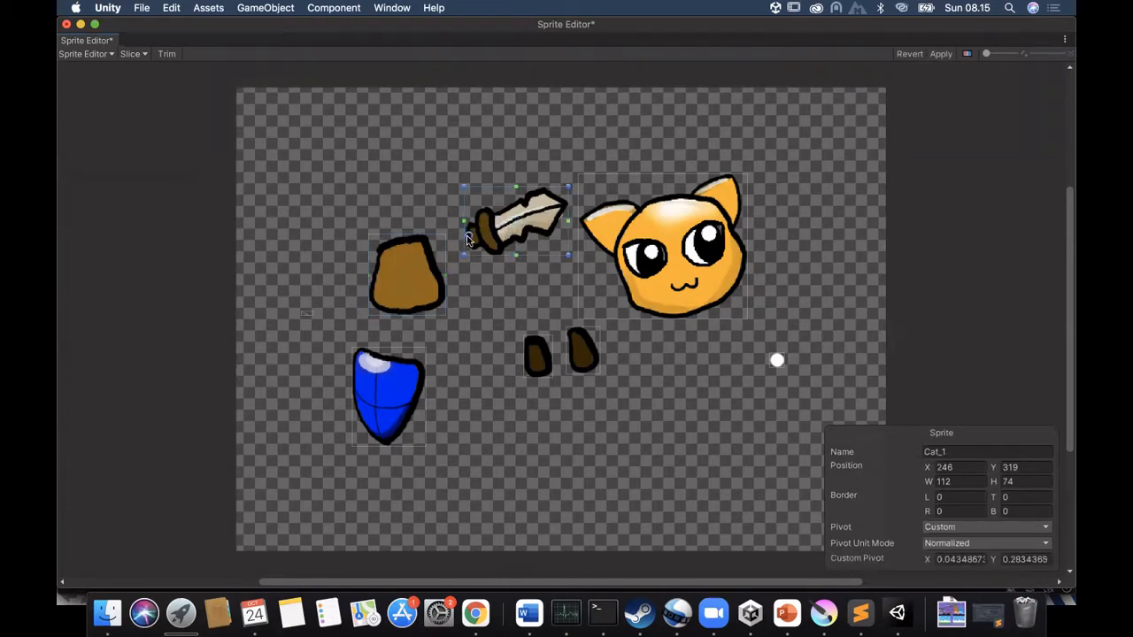
Move the head sprite's pivot to the chin and both leg pivots to the leg tops, Cat_6 at about 0.33, 0.96.
{"action": "left_click", "coordinate": [715, 262]}
{"action": "left_click_drag", "start_coordinate": [659, 248], "coordinate": [690, 310]}
{"action": "left_click", "coordinate": [389, 396]}
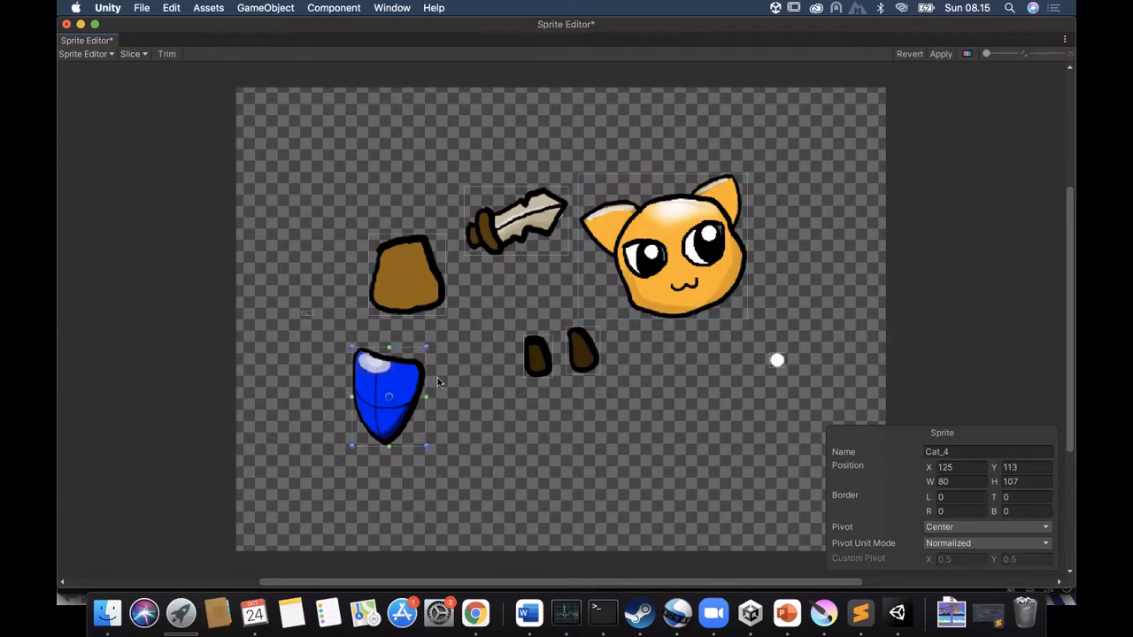
{"action": "left_click", "coordinate": [540, 364]}
{"action": "left_click_drag", "start_coordinate": [538, 355], "coordinate": [578, 332]}
{"action": "left_click", "coordinate": [583, 355]}
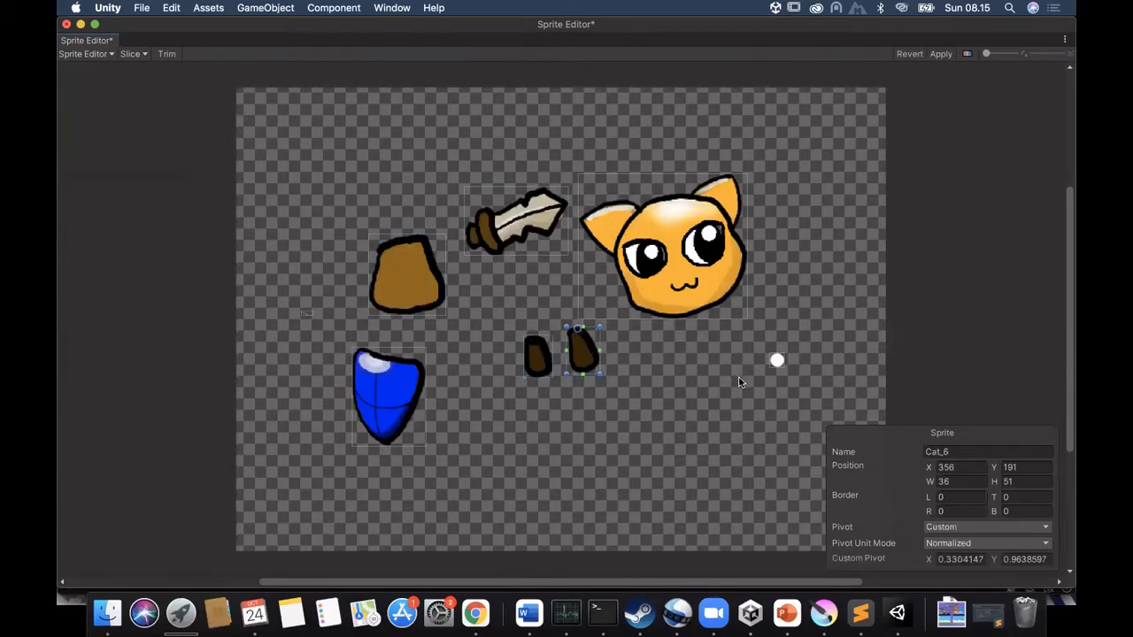
Apply the sprite pivot changes and close the Sprite Editor.
{"action": "left_click", "coordinate": [740, 382]}
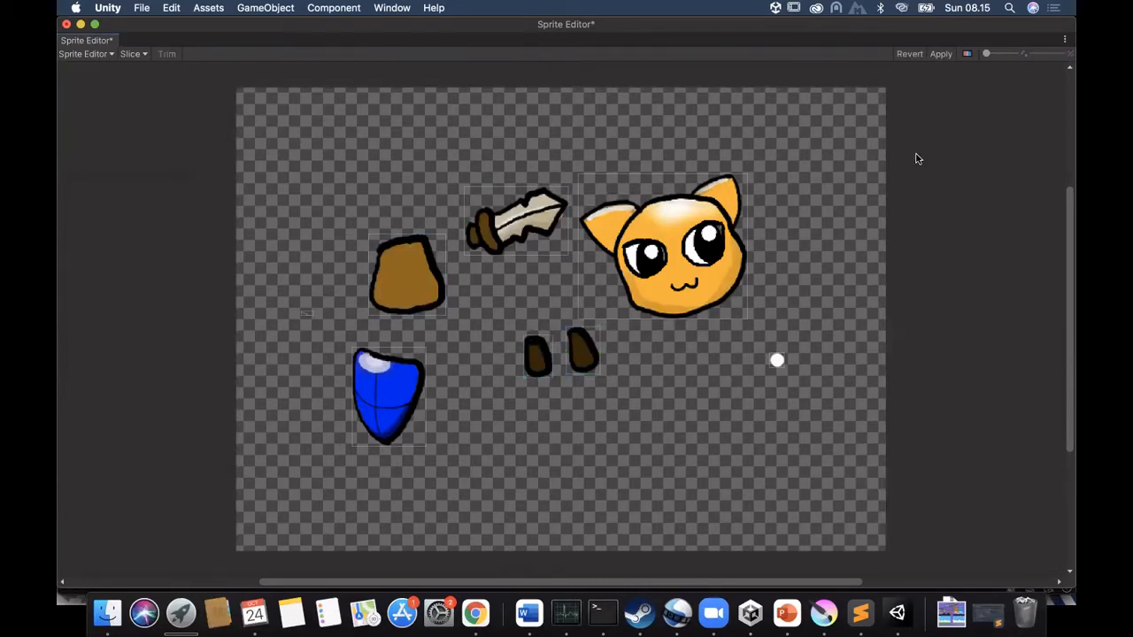
{"action": "left_click", "coordinate": [940, 54]}
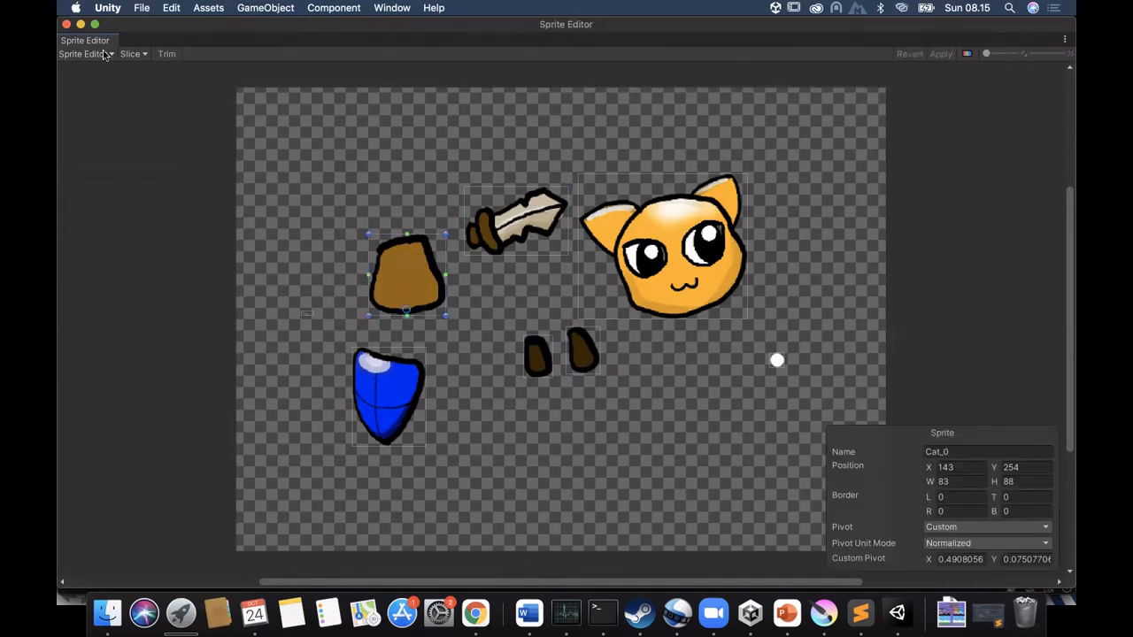
{"action": "left_click", "coordinate": [66, 24]}
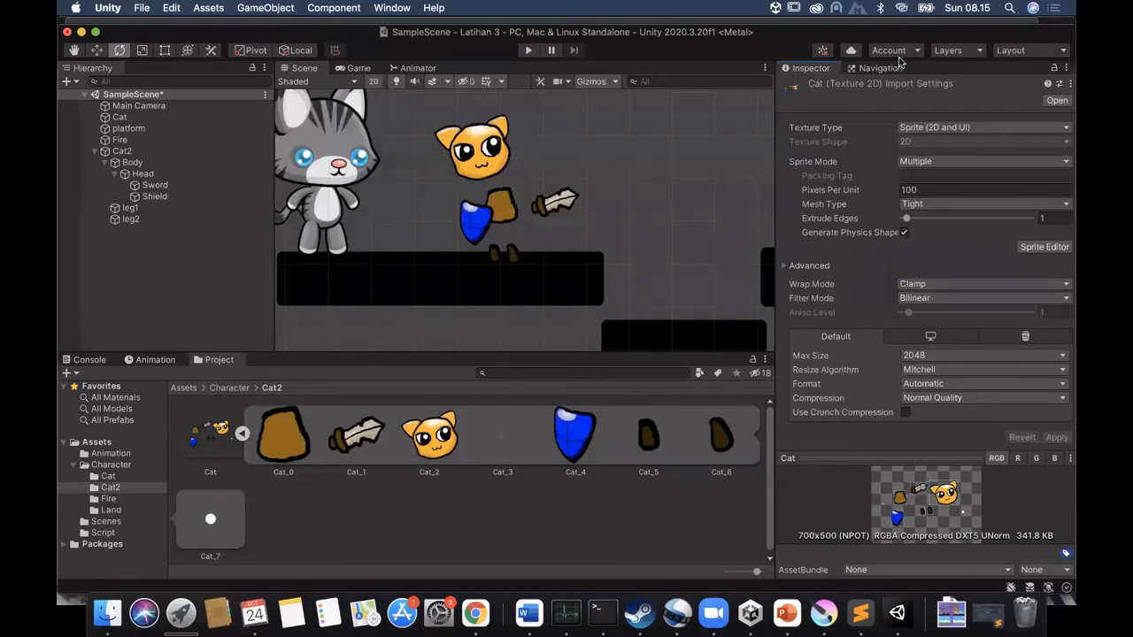
Move the displaced Head back onto the Body at about X -0.05, Y 0.67, and reposition the Sword and Shield beside it.
{"action": "left_click", "coordinate": [96, 50]}
{"action": "left_click", "coordinate": [500, 152]}
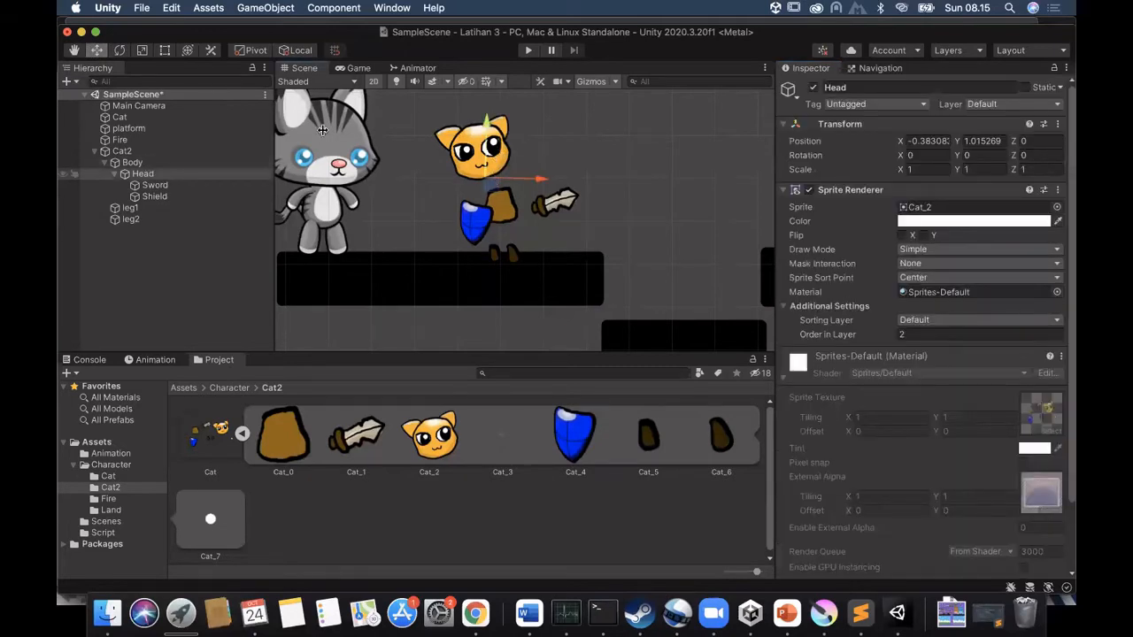
{"action": "left_click_drag", "start_coordinate": [489, 178], "coordinate": [503, 192]}
{"action": "left_click", "coordinate": [161, 185]}
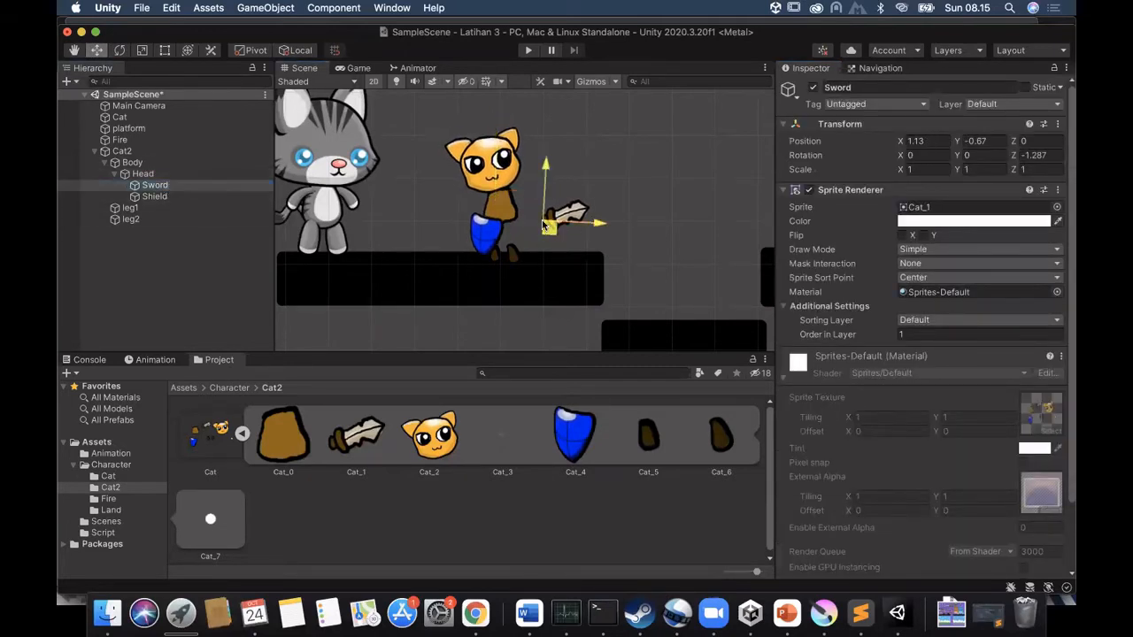
{"action": "left_click_drag", "start_coordinate": [546, 226], "coordinate": [509, 204]}
{"action": "left_click", "coordinate": [490, 233]}
{"action": "left_click", "coordinate": [500, 181]}
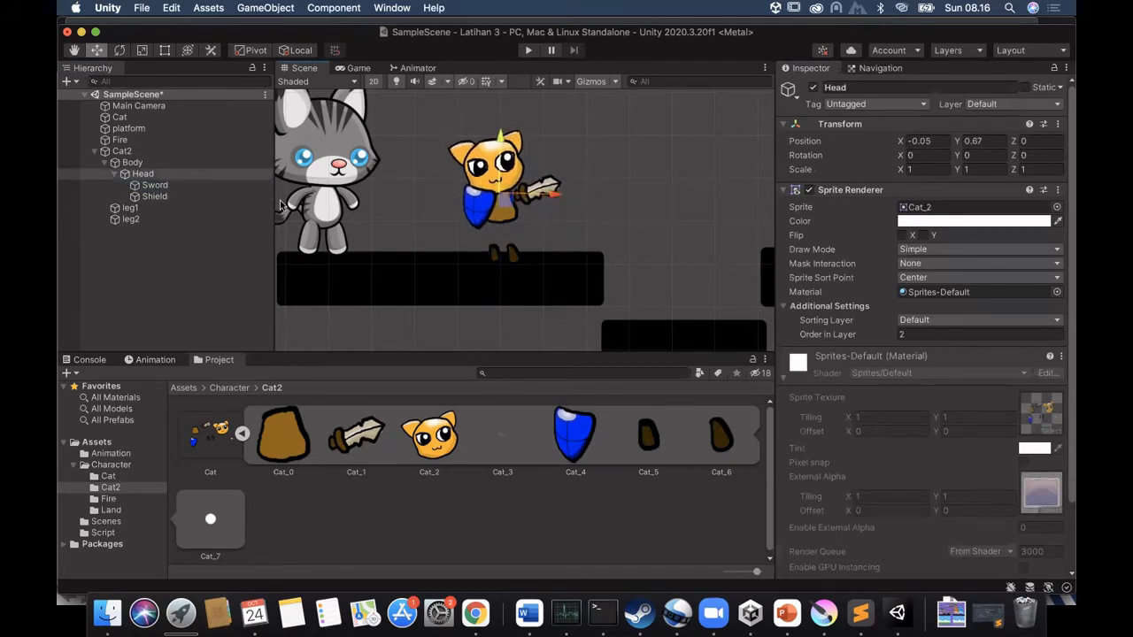
Reparent Sword and Shield from Head to Body.
{"action": "left_click", "coordinate": [153, 186]}
{"action": "left_click", "coordinate": [155, 197], "text": "shift"}
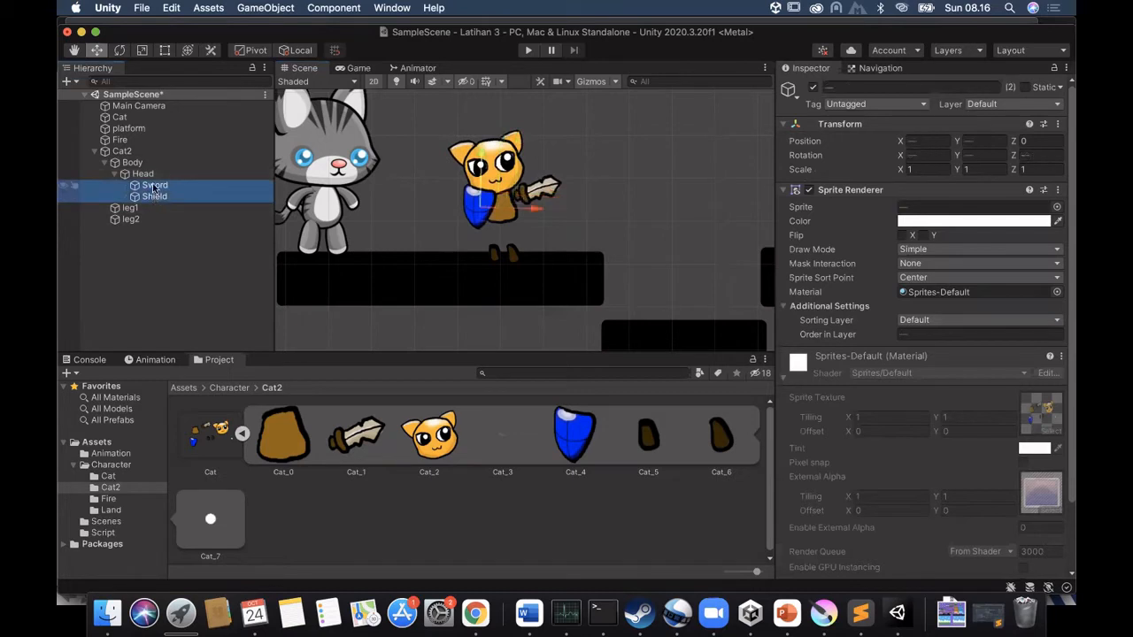
{"action": "left_click_drag", "start_coordinate": [156, 190], "coordinate": [133, 164]}
Adjust the Head's position on its own and move both legs up under the Body, leg2 to about X 0.65, Y 0.14.
{"action": "left_click", "coordinate": [493, 176]}
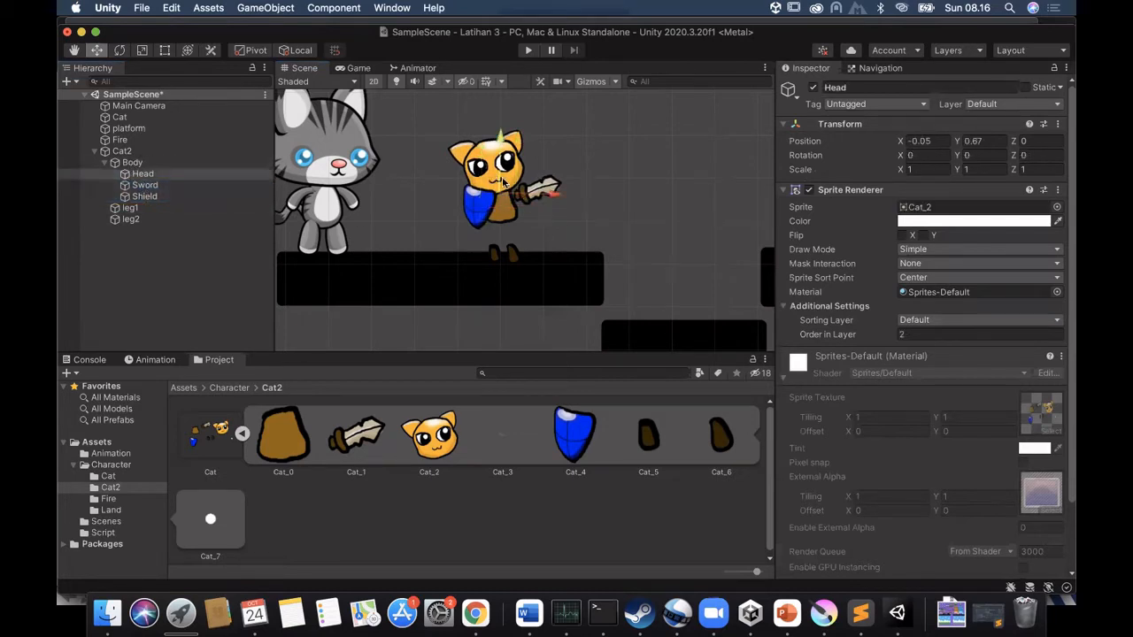
{"action": "left_click_drag", "start_coordinate": [505, 189], "coordinate": [503, 203]}
{"action": "left_click_drag", "start_coordinate": [494, 258], "coordinate": [516, 212]}
{"action": "left_click", "coordinate": [512, 259]}
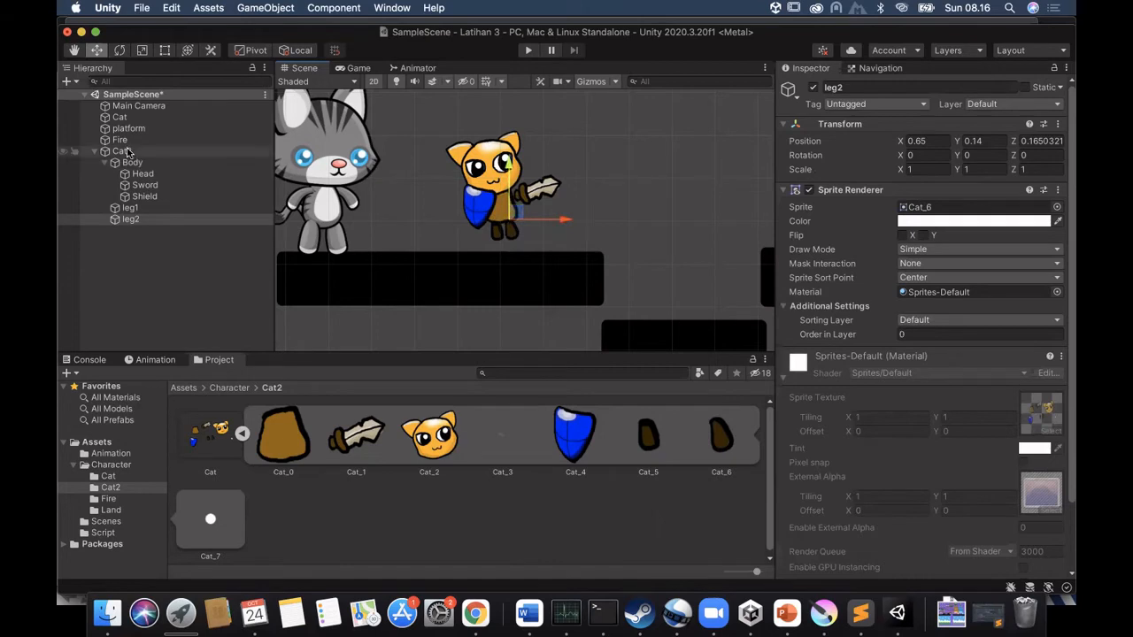
Move the whole Cat2 character down onto the platform at about X -5.08, Y -2.46.
{"action": "left_click", "coordinate": [124, 151]}
{"action": "left_click_drag", "start_coordinate": [491, 221], "coordinate": [465, 237]}
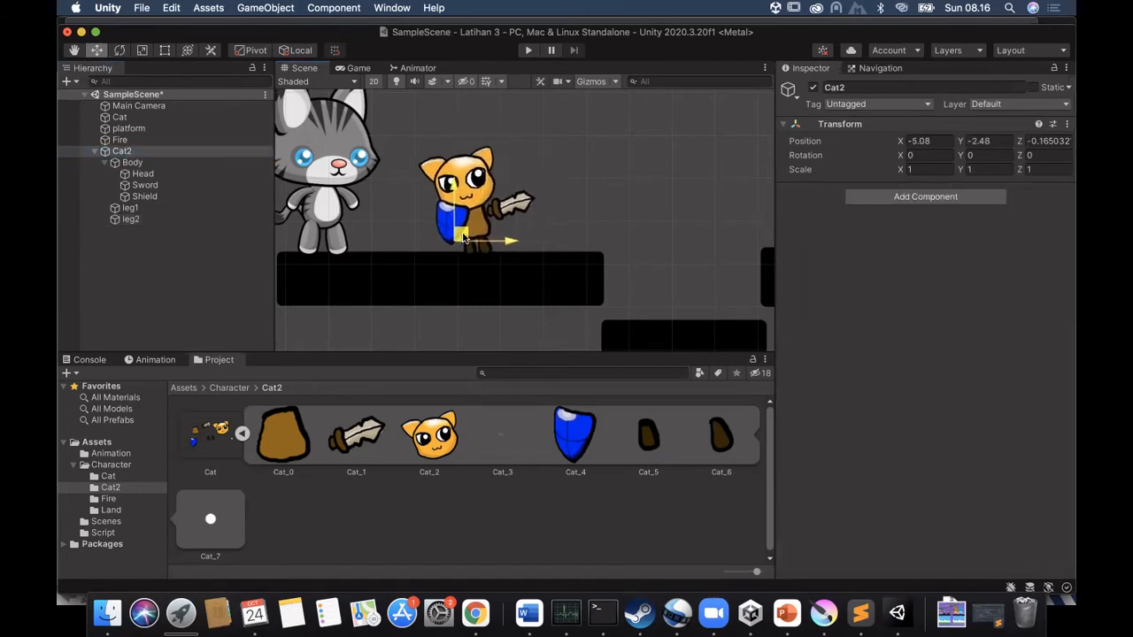
{"action": "left_click", "coordinate": [620, 206]}
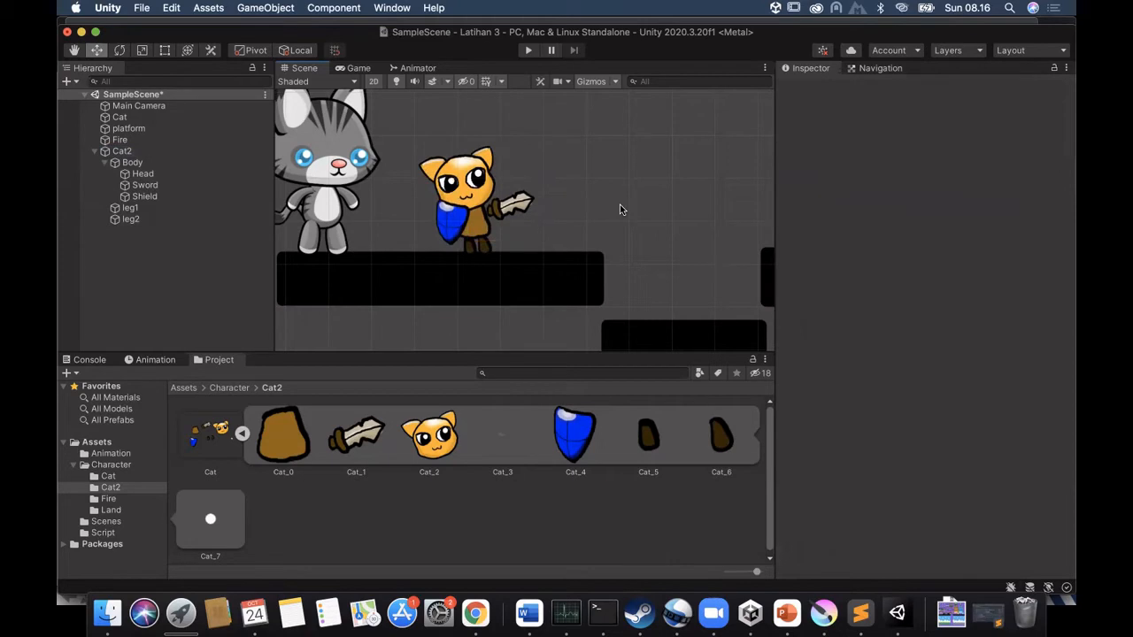
Open the Animation window.
{"action": "left_click", "coordinate": [210, 434]}
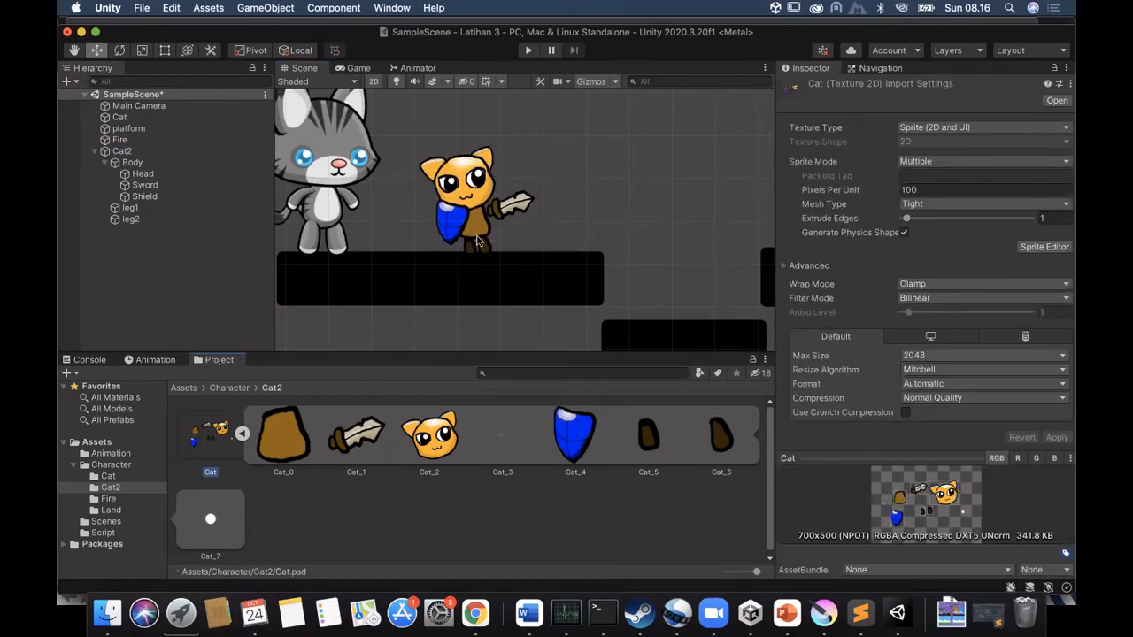
{"action": "left_click", "coordinate": [401, 11]}
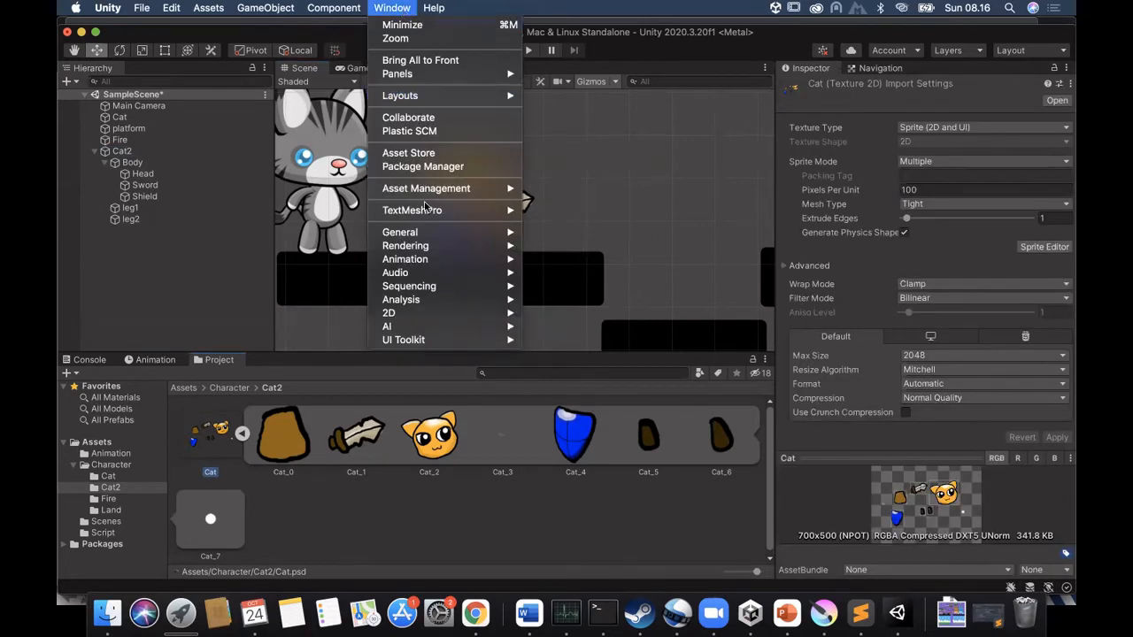
{"action": "mouse_move", "coordinate": [431, 259]}
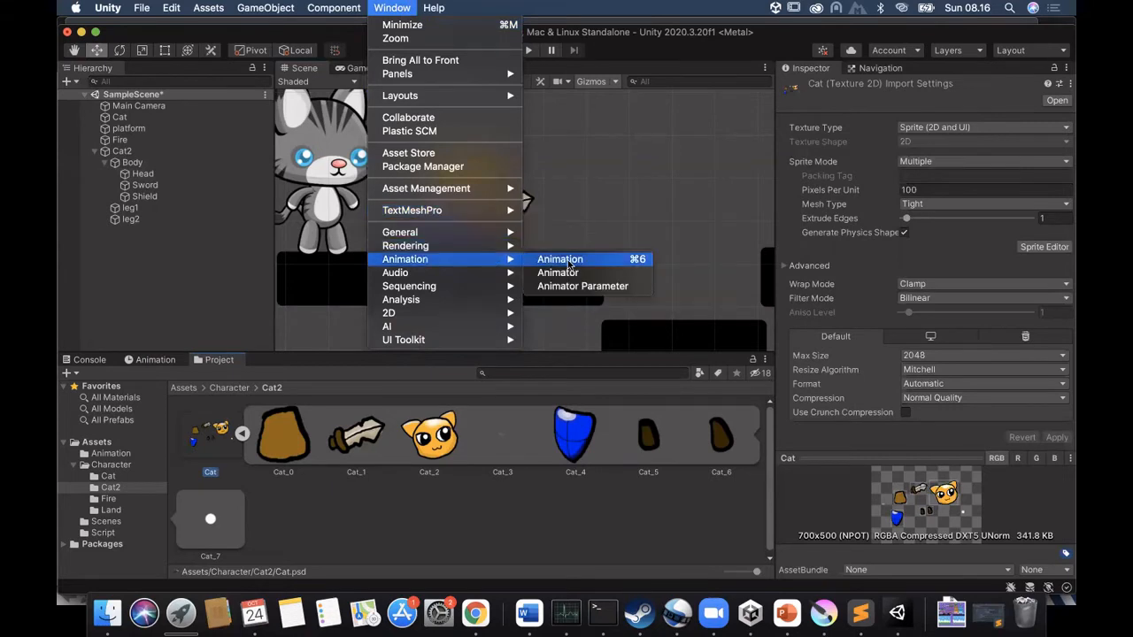
{"action": "left_click", "coordinate": [566, 259]}
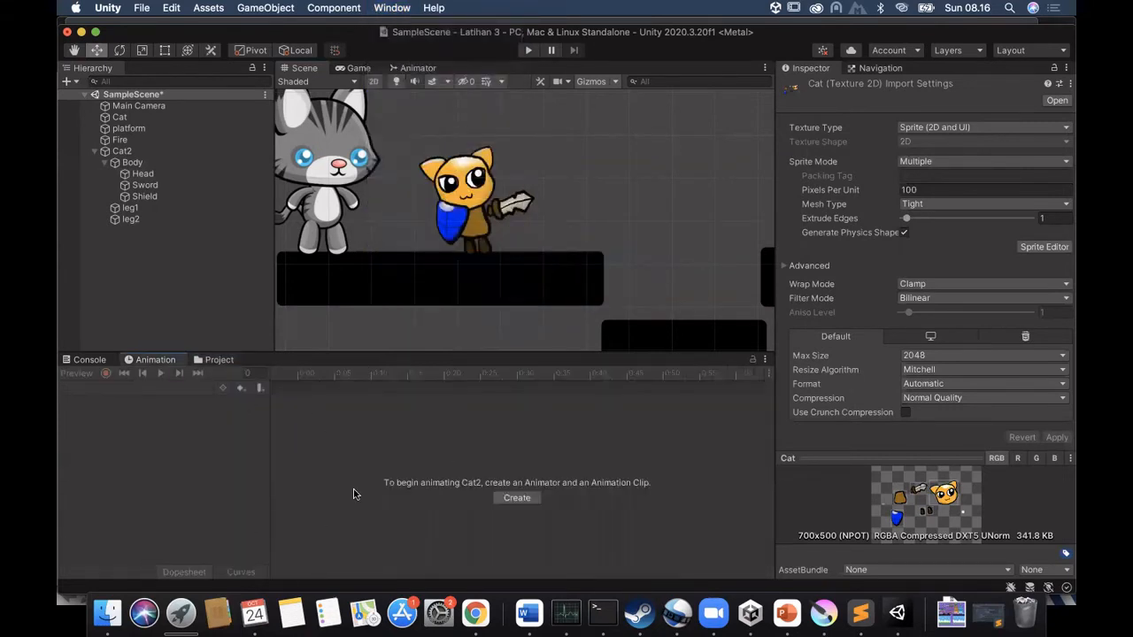
Create an animation clip named Cat2_Idle for the Cat2 object and save it in the Animation folder.
{"action": "left_click", "coordinate": [122, 152]}
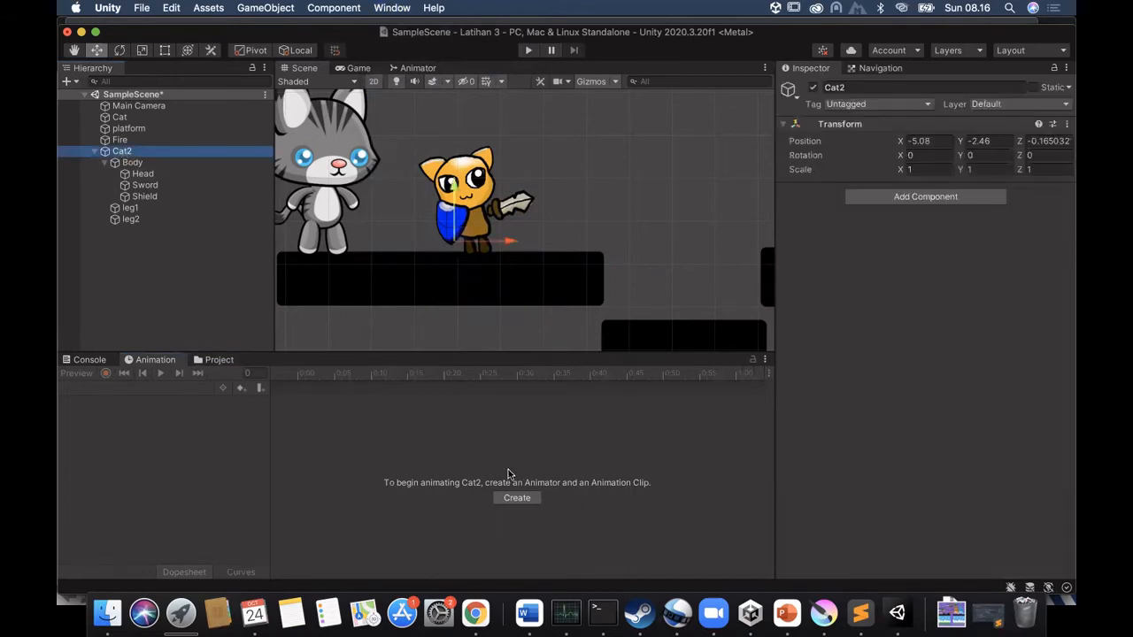
{"action": "left_click", "coordinate": [522, 501]}
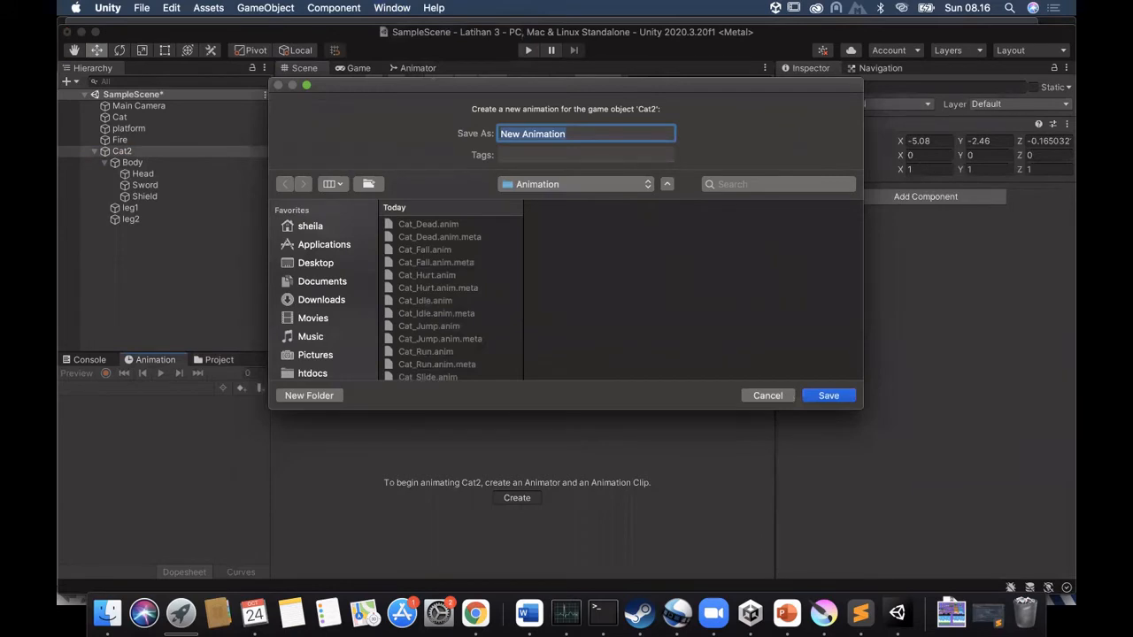
{"action": "type", "text": "Cat2"}
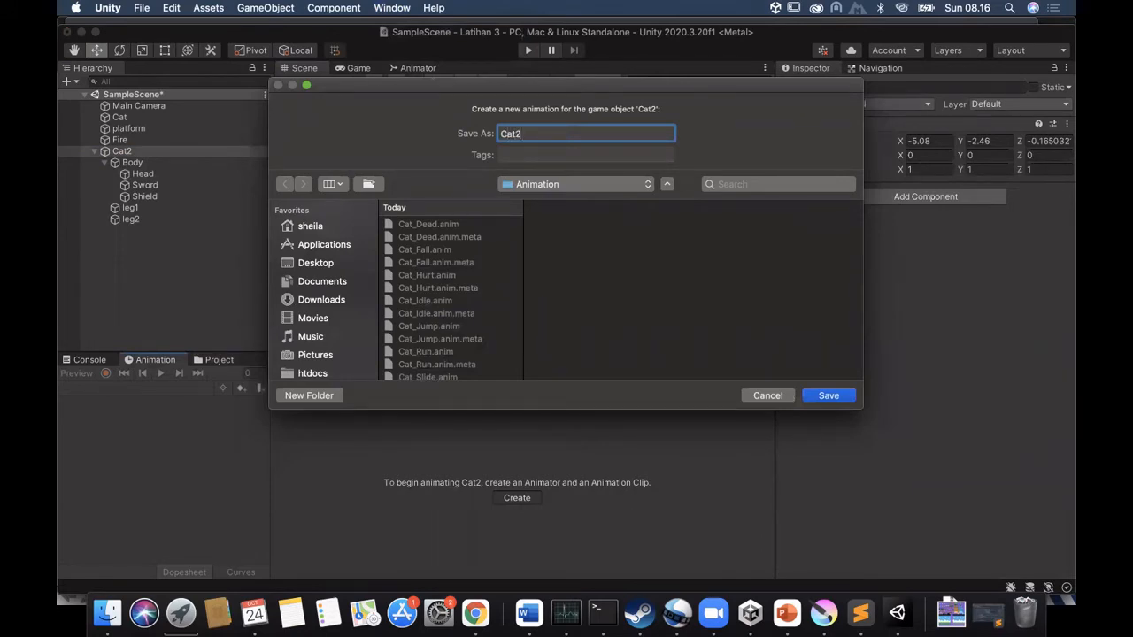
{"action": "type", "text": "_Idle"}
{"action": "left_click", "coordinate": [827, 397]}
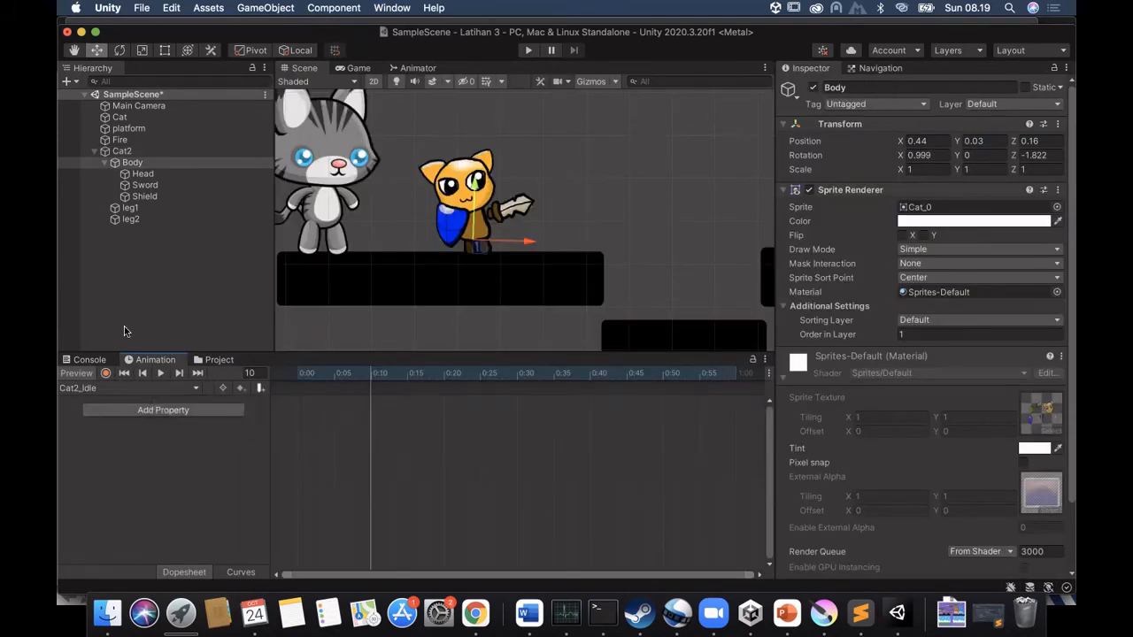
Start recording keyframes in the Cat2_Idle clip and add the Body's Position property at frame 0.
{"action": "left_click", "coordinate": [105, 372]}
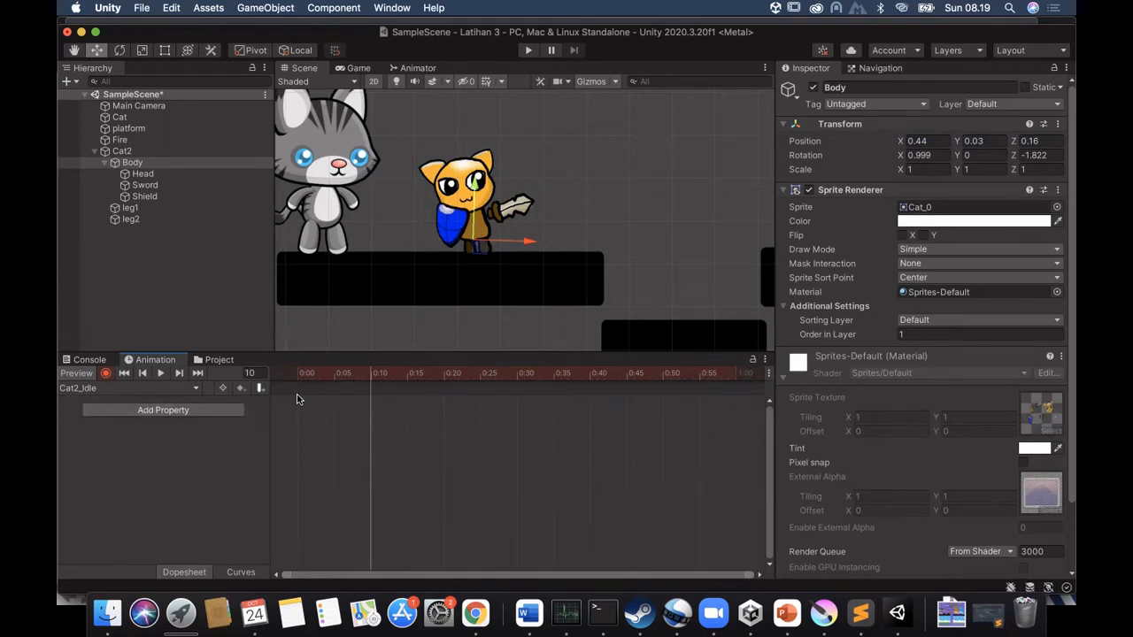
{"action": "left_click", "coordinate": [204, 413]}
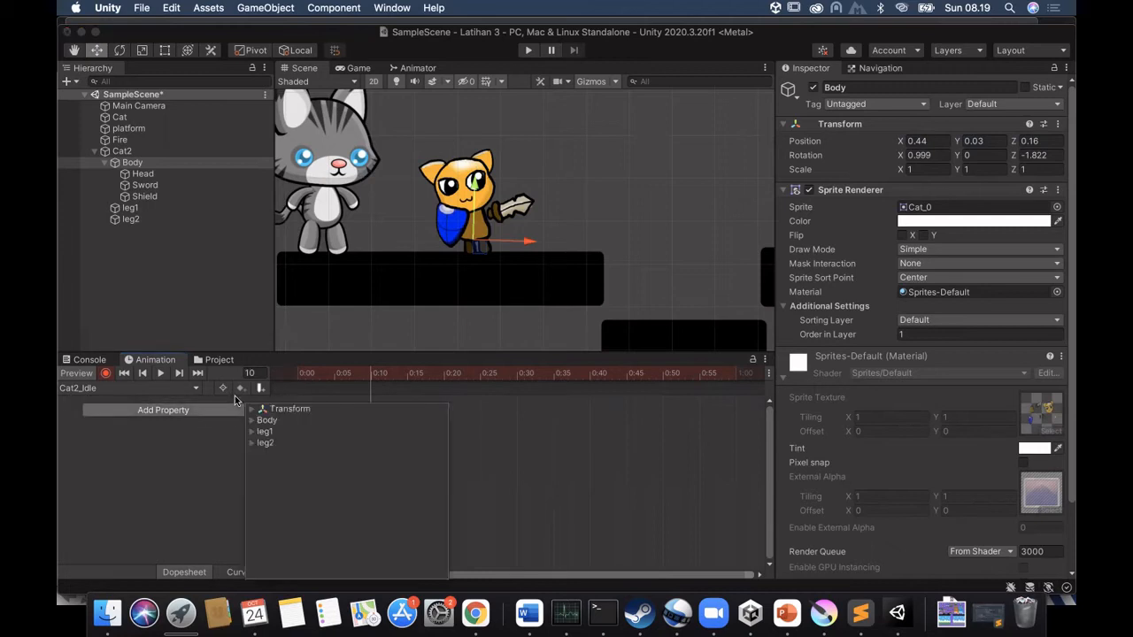
{"action": "left_click", "coordinate": [292, 373]}
{"action": "left_click", "coordinate": [186, 413]}
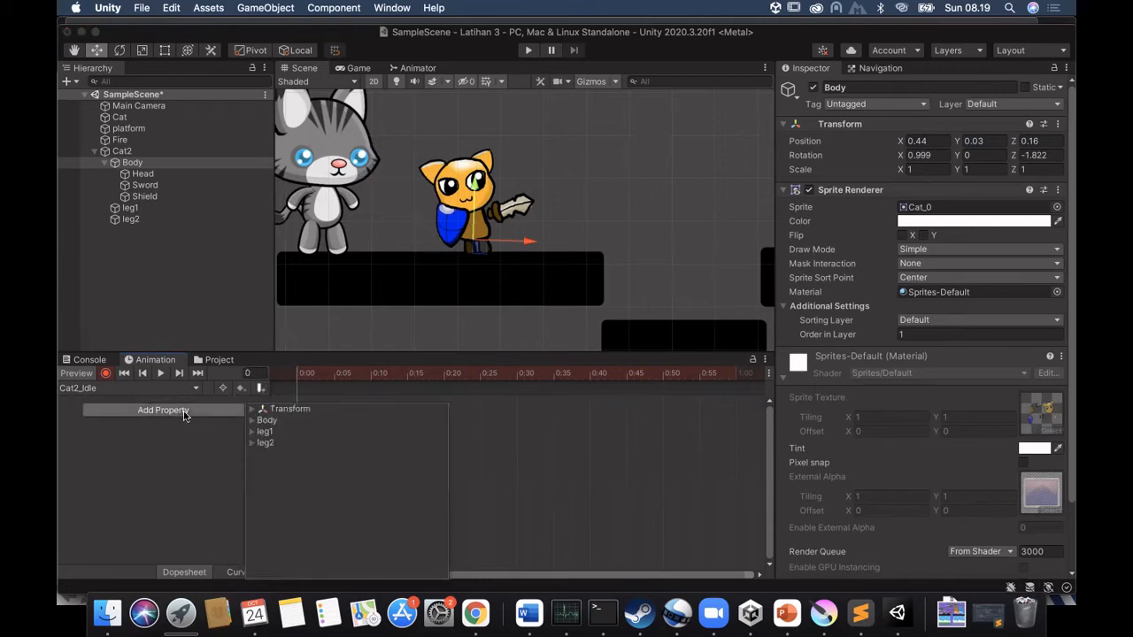
{"action": "left_click", "coordinate": [254, 421]}
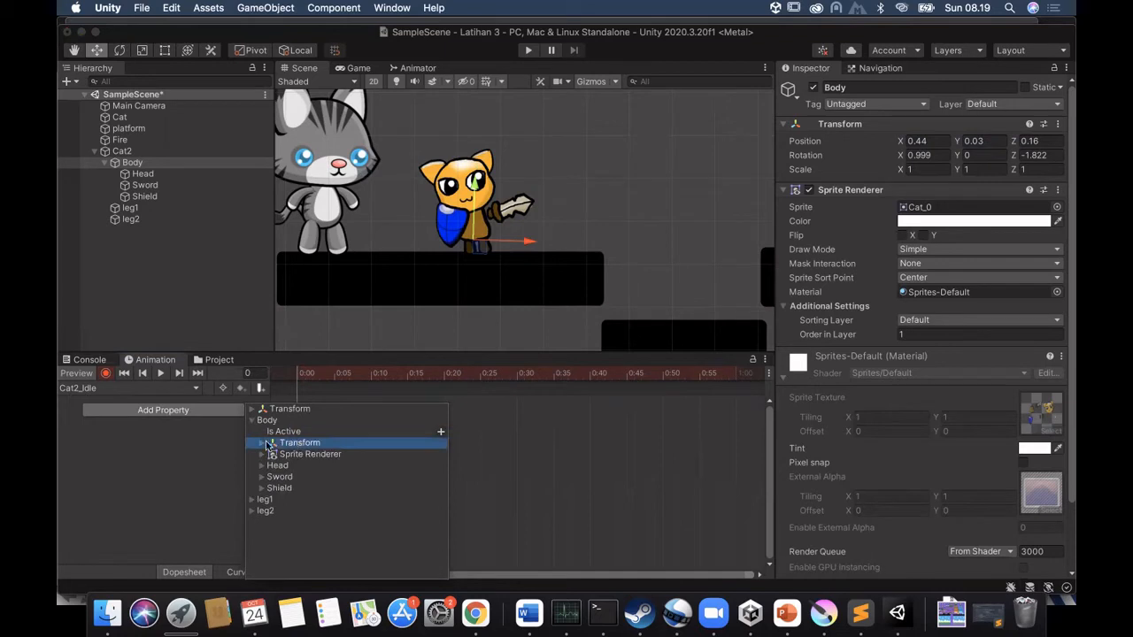
{"action": "left_click", "coordinate": [258, 444]}
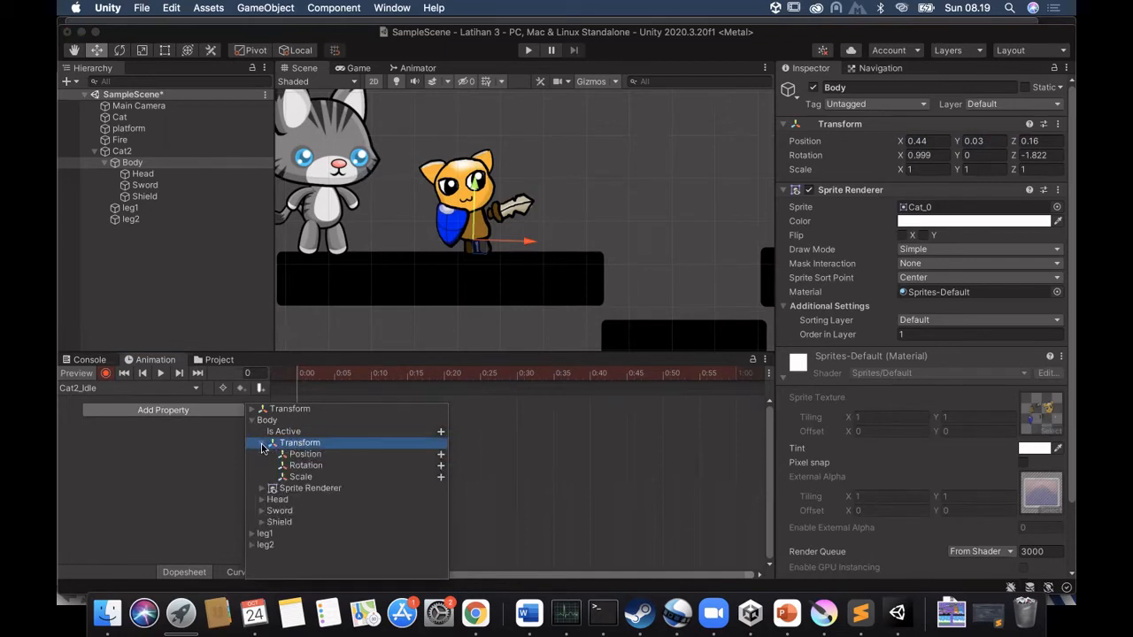
{"action": "left_click", "coordinate": [441, 454]}
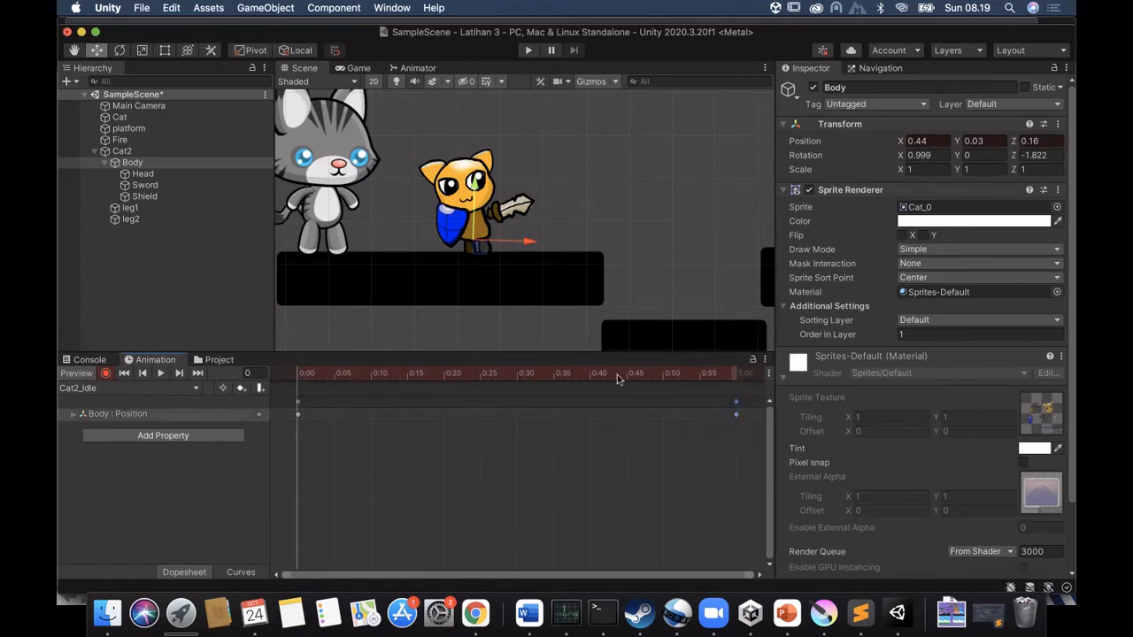
Move the Body's end keyframes to 0:20, key the Body lowered to Y -0.02 at frame 10, and preview the motion.
{"action": "left_click_drag", "start_coordinate": [737, 409], "coordinate": [439, 400]}
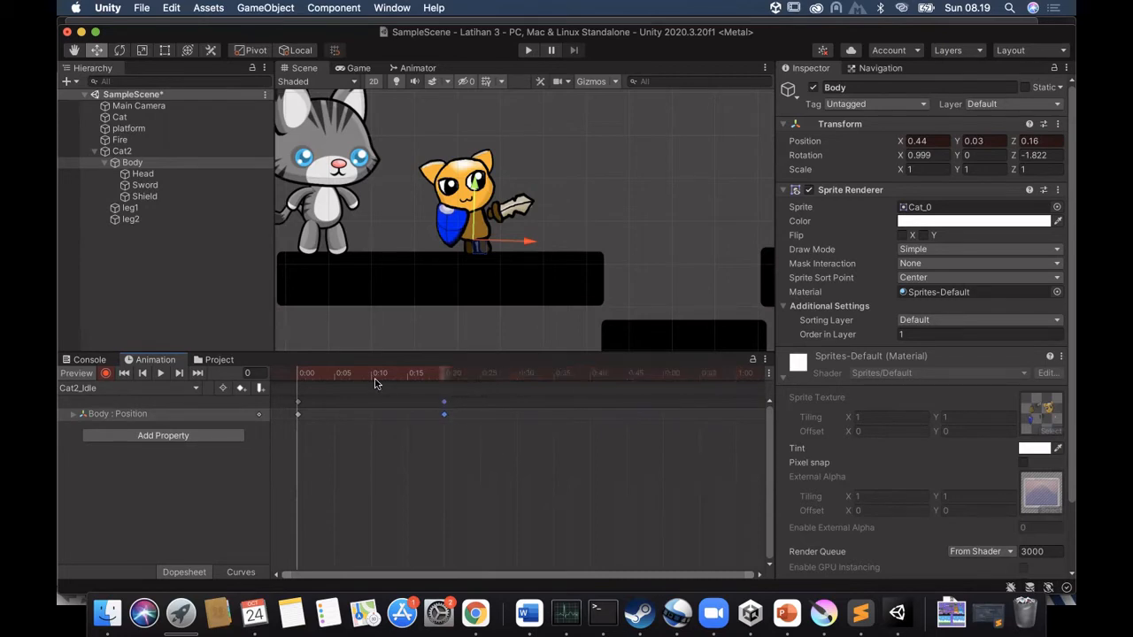
{"action": "left_click", "coordinate": [369, 376]}
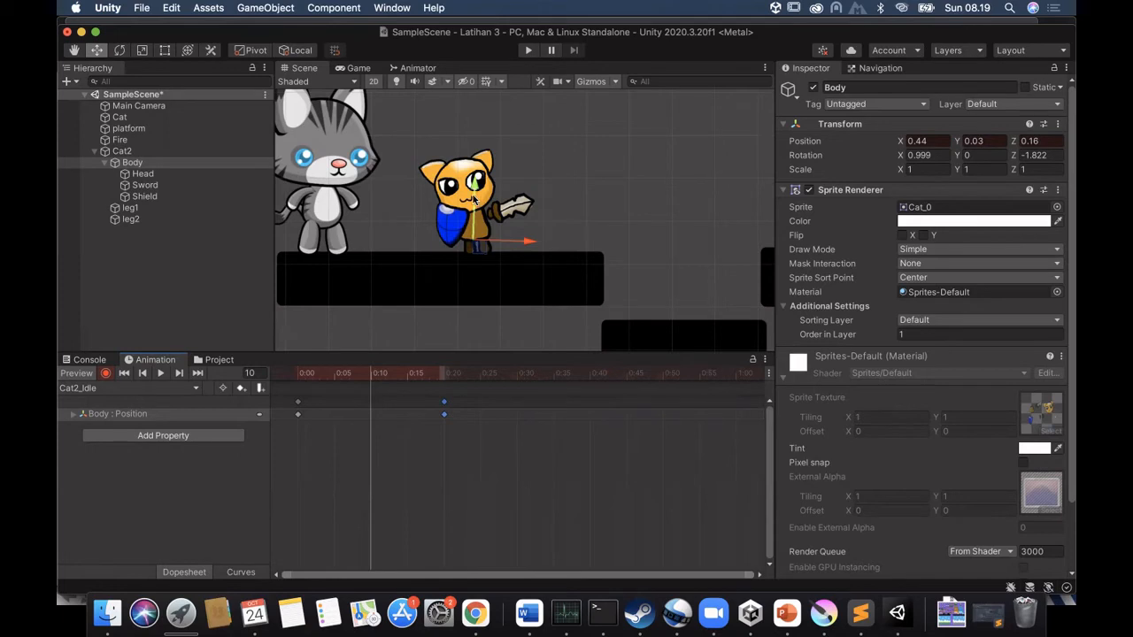
{"action": "left_click_drag", "start_coordinate": [473, 200], "coordinate": [474, 203]}
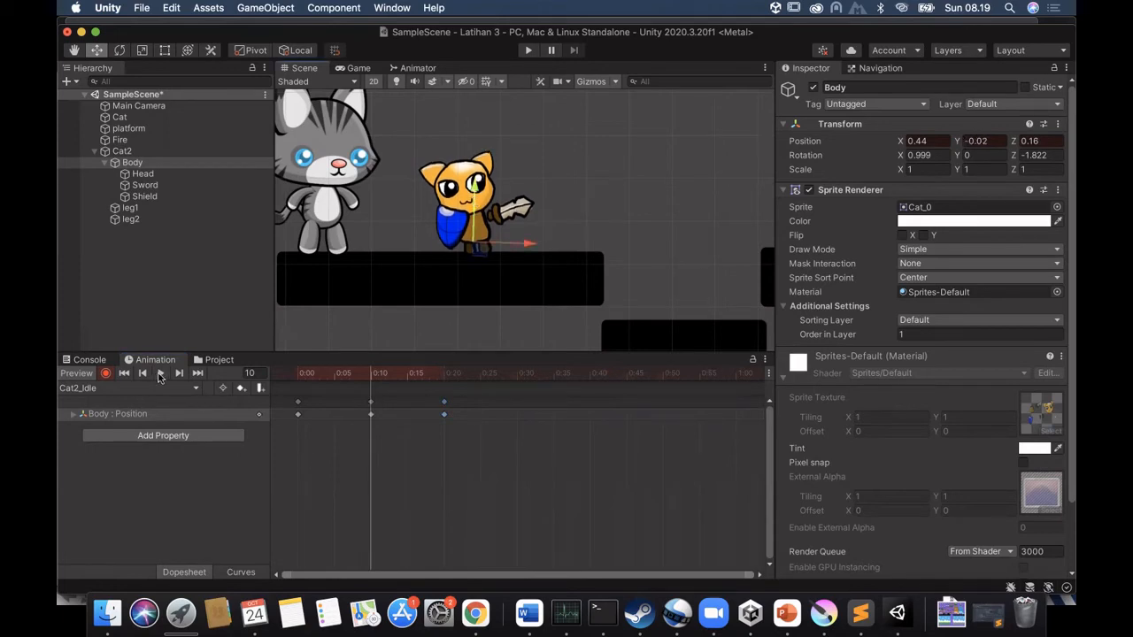
{"action": "left_click", "coordinate": [160, 373]}
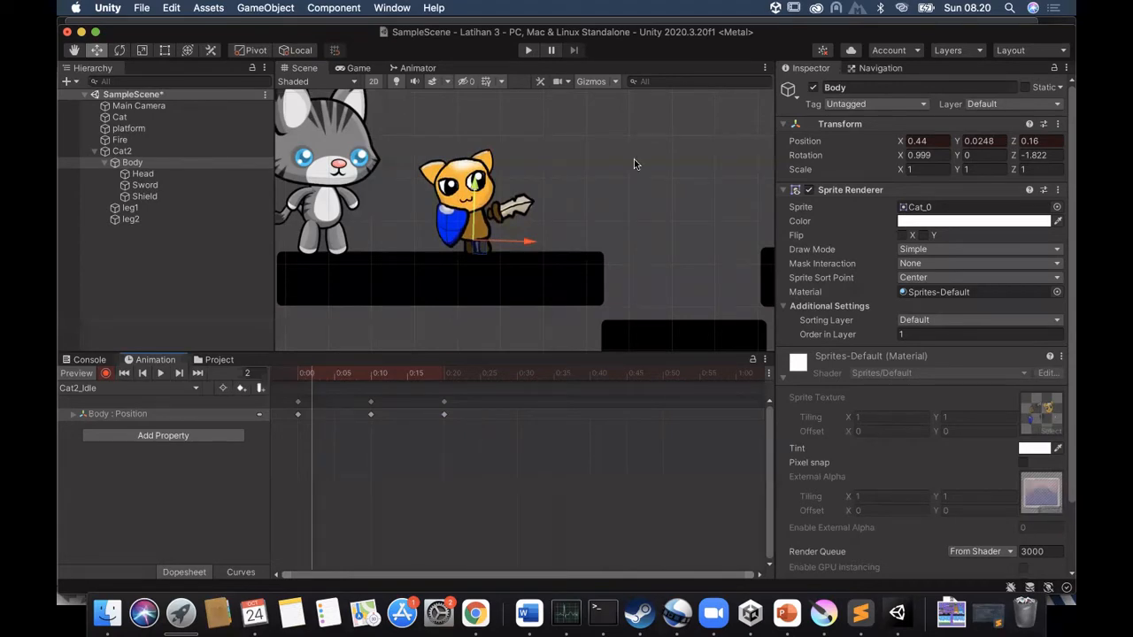
Return to frame 0 and add the Head's Position property to the Cat2_Idle clip.
{"action": "left_click", "coordinate": [298, 375]}
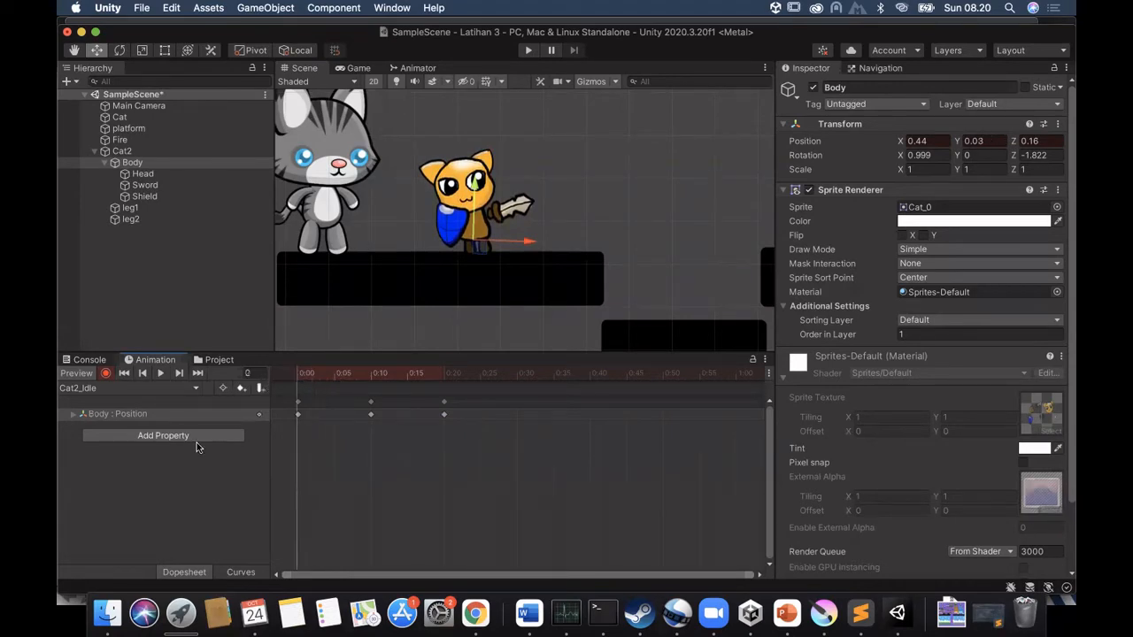
{"action": "left_click", "coordinate": [182, 438]}
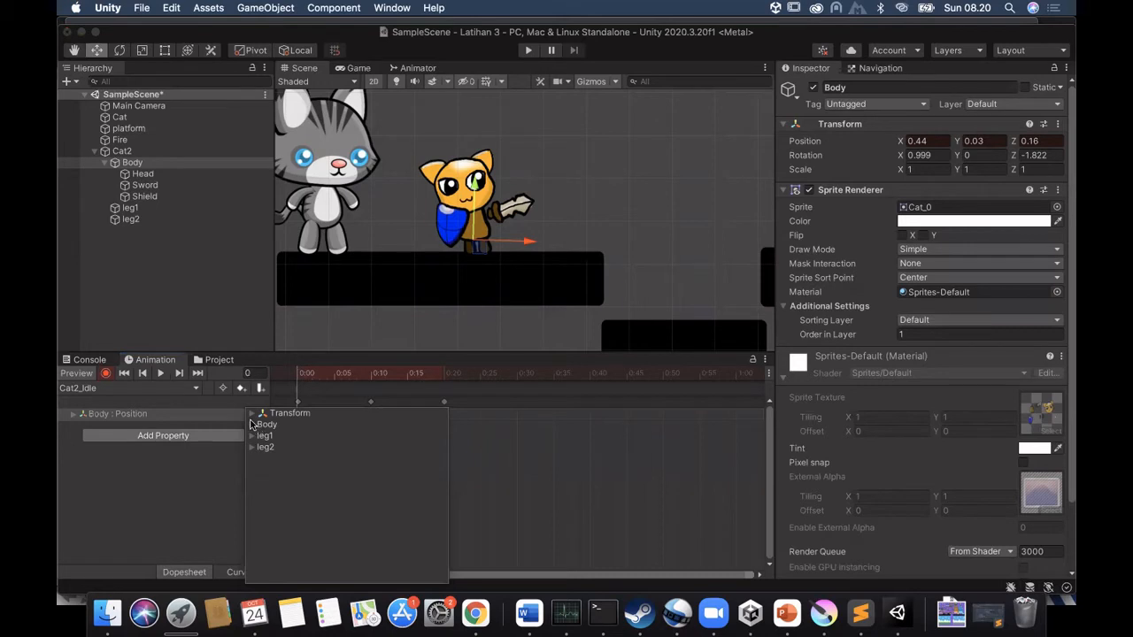
{"action": "left_click", "coordinate": [252, 424]}
{"action": "left_click", "coordinate": [263, 470]}
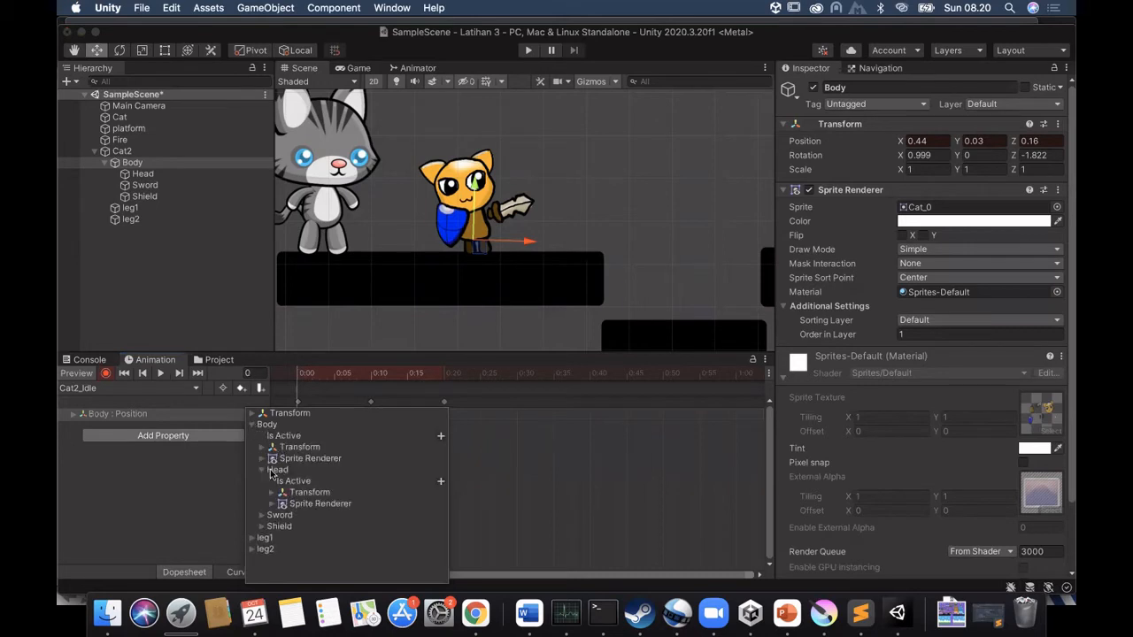
{"action": "left_click", "coordinate": [310, 492]}
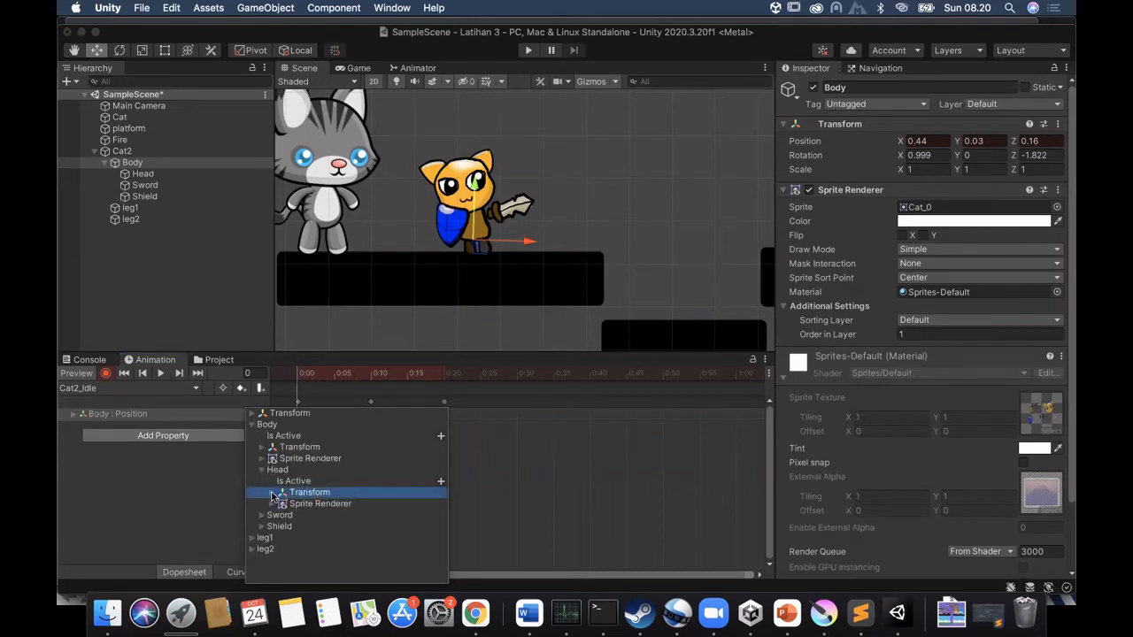
{"action": "left_click", "coordinate": [273, 494]}
{"action": "left_click", "coordinate": [316, 504]}
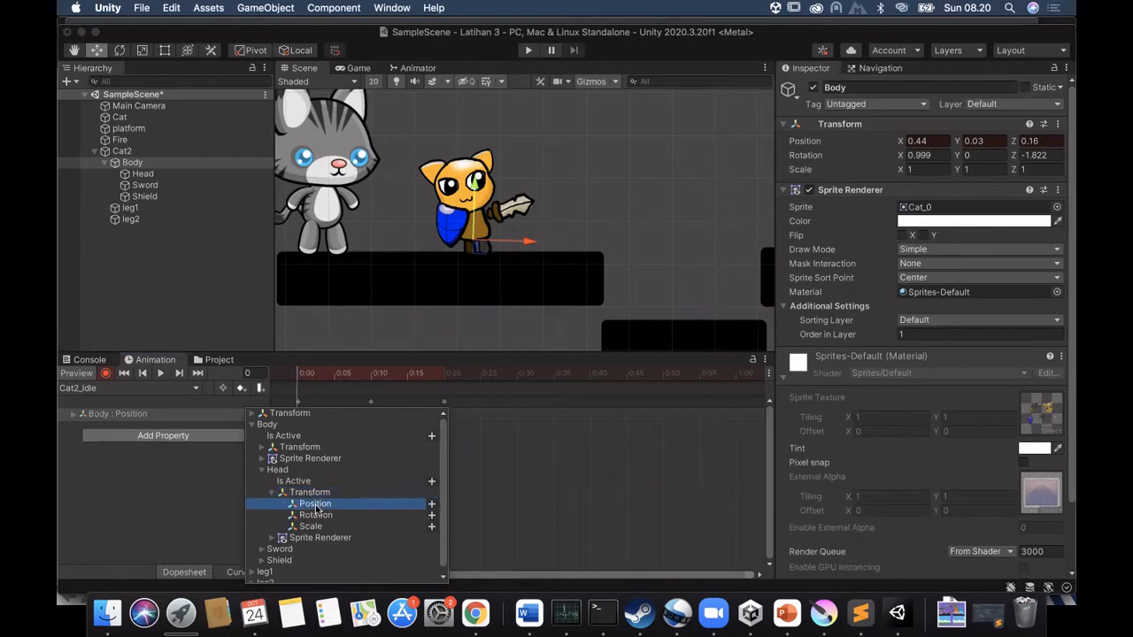
{"action": "left_click", "coordinate": [432, 504]}
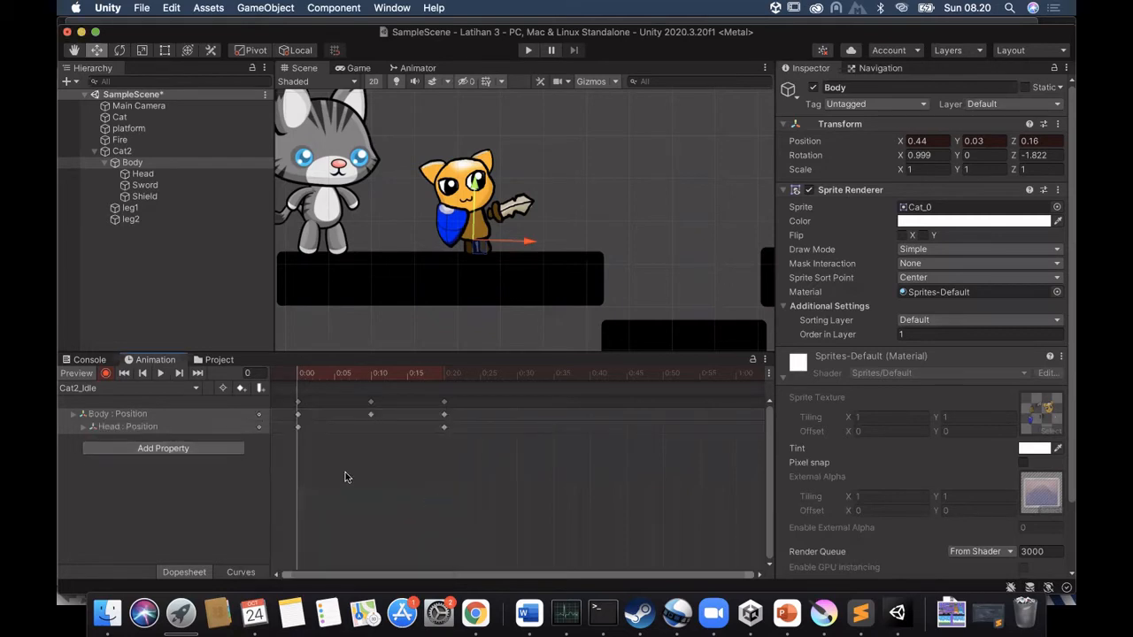
Key the Head lowered to Y 0.63 at frame 5.
{"action": "left_click", "coordinate": [333, 380]}
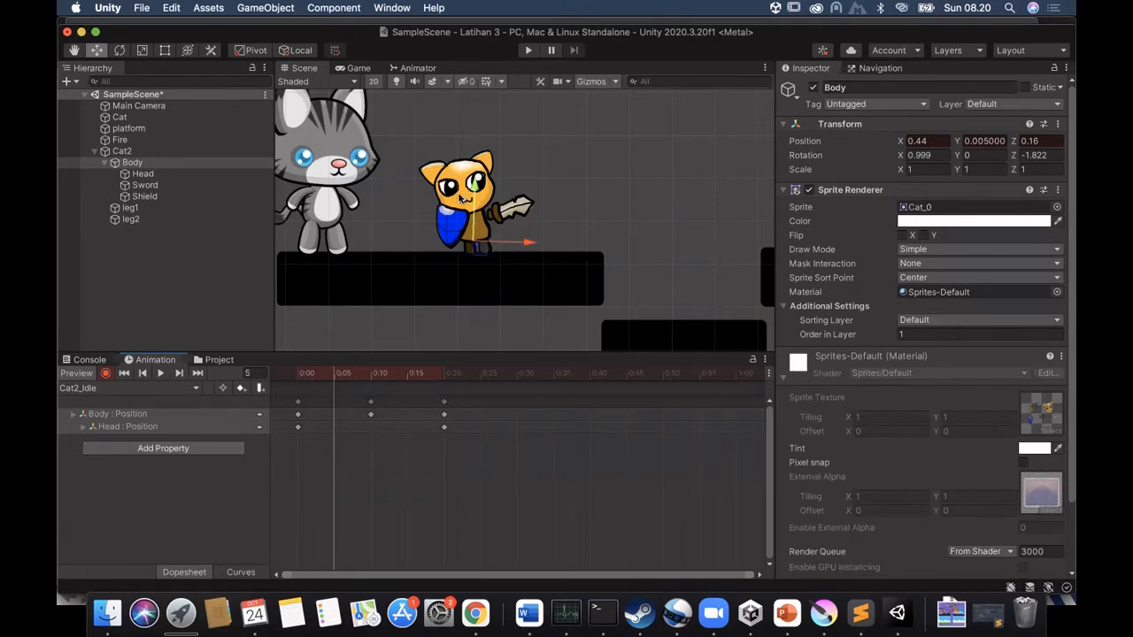
{"action": "left_click", "coordinate": [461, 200]}
{"action": "left_click", "coordinate": [159, 427]}
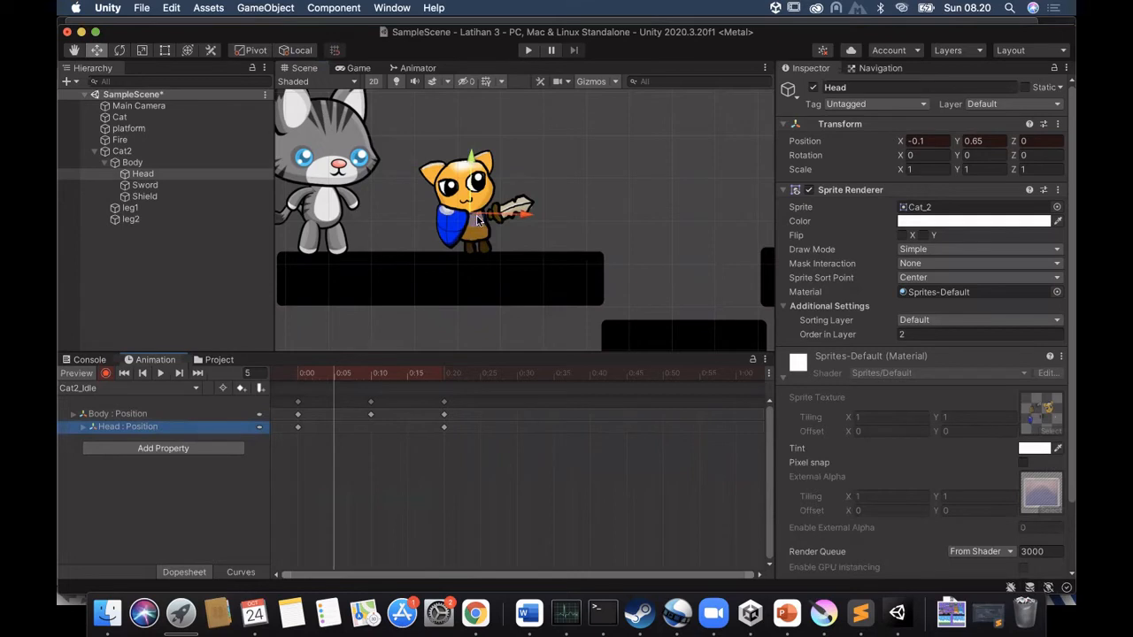
{"action": "key", "text": "k"}
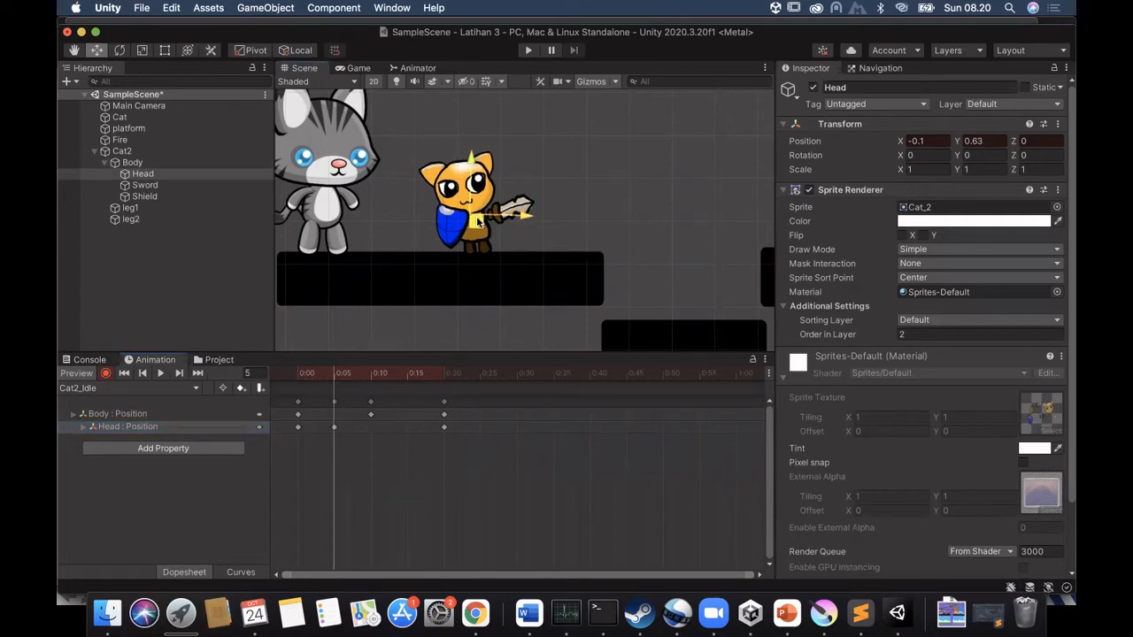
Key the Head slightly raised at frame 15 and preview the combined Body and Head motion.
{"action": "left_click", "coordinate": [408, 377]}
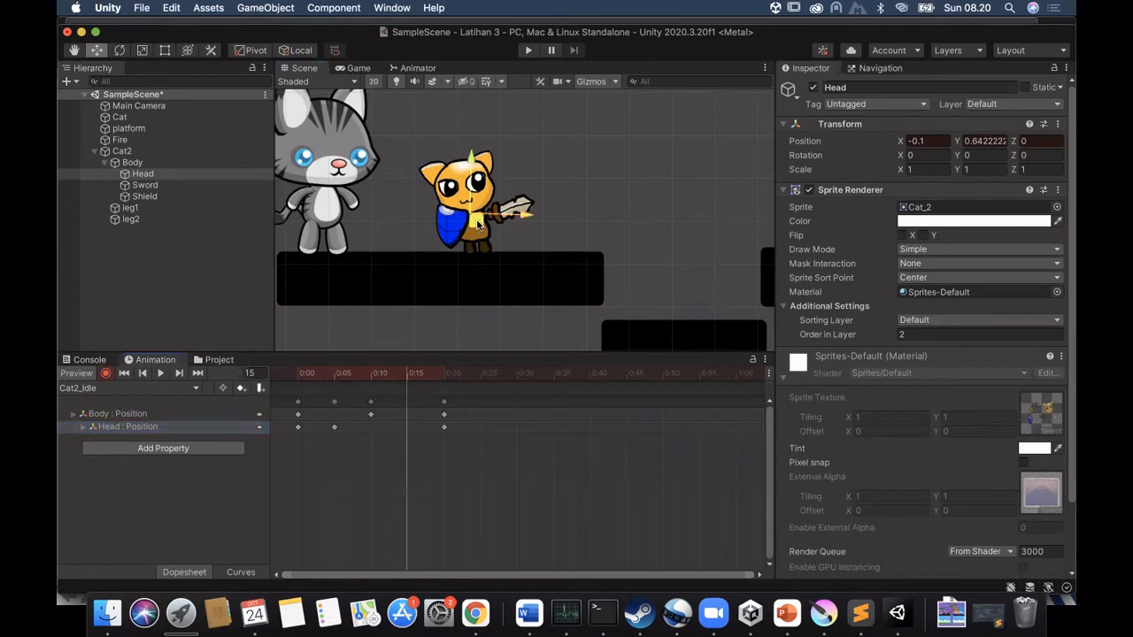
{"action": "left_click_drag", "start_coordinate": [478, 226], "coordinate": [479, 225]}
{"action": "left_click", "coordinate": [612, 203]}
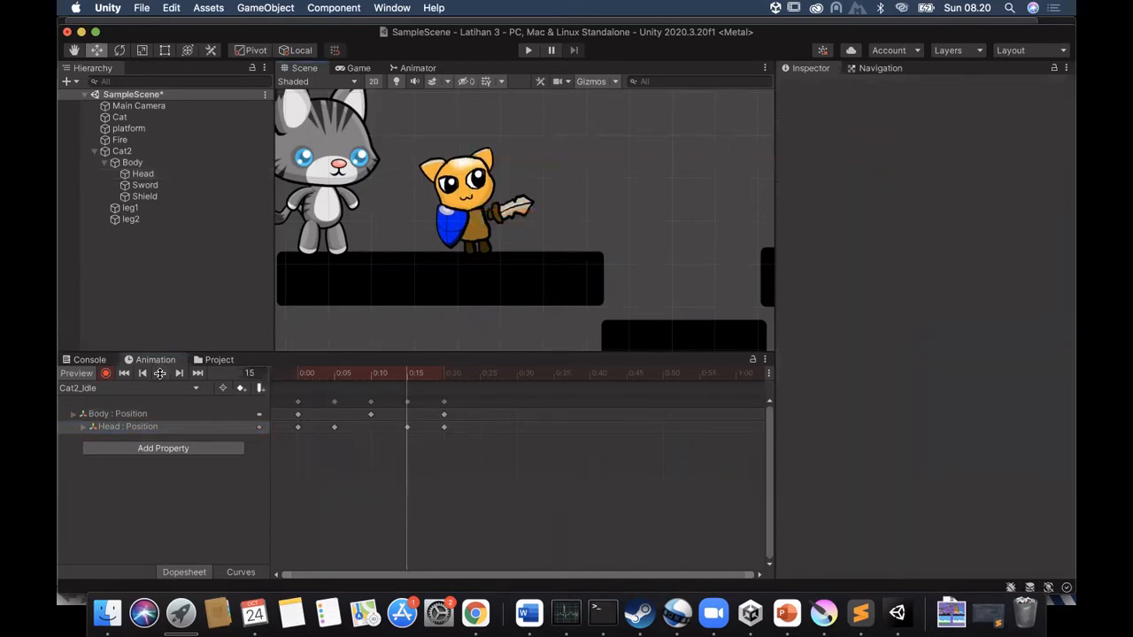
{"action": "left_click", "coordinate": [160, 373]}
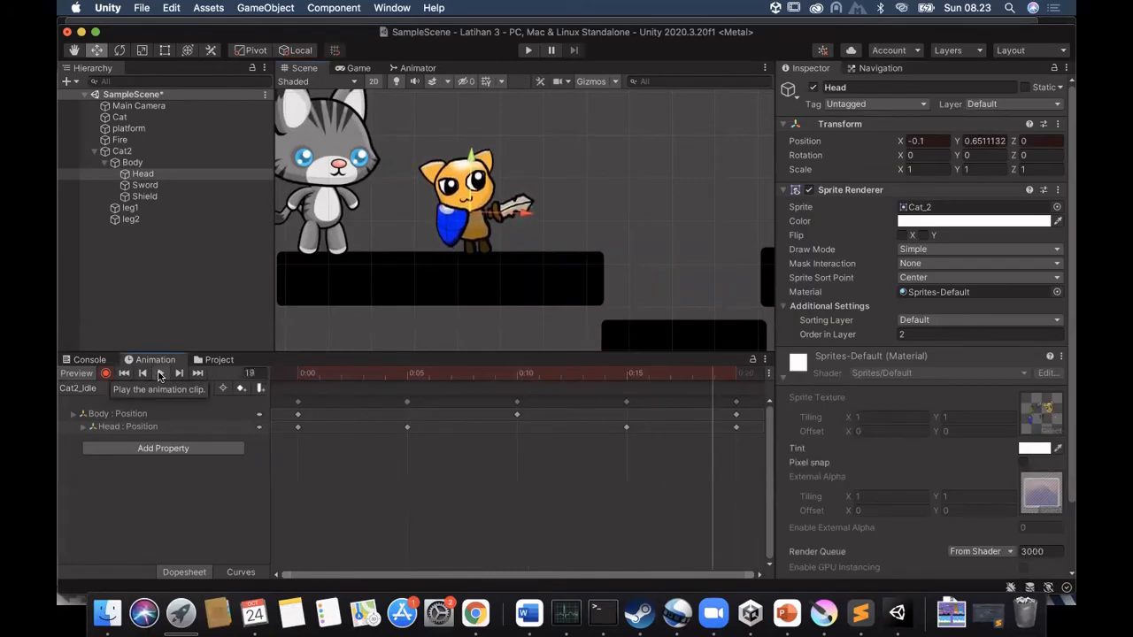
{"action": "left_click", "coordinate": [160, 372]}
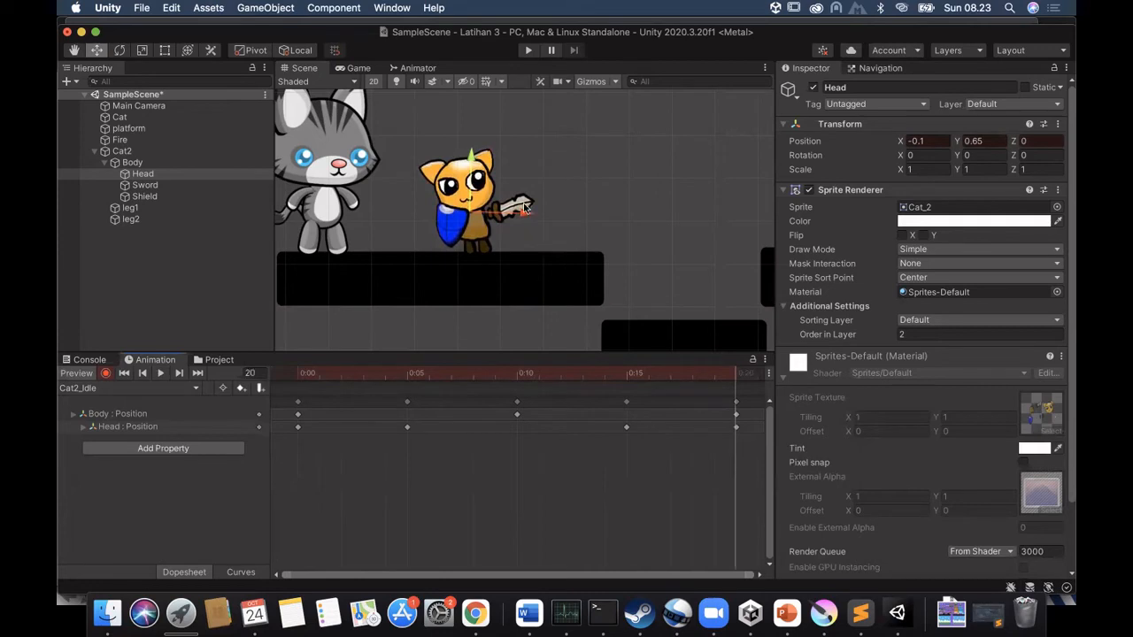
Return to frame 0 and add the Sword's Rotation property to the Cat2_Idle clip.
{"action": "left_click", "coordinate": [301, 374]}
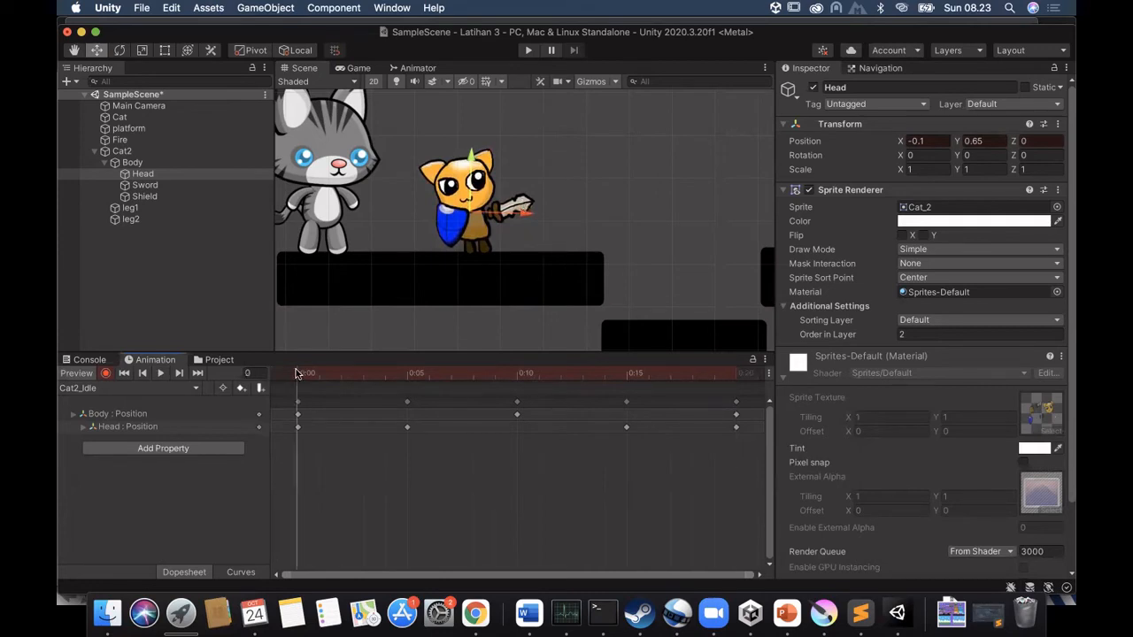
{"action": "left_click", "coordinate": [160, 418]}
{"action": "left_click", "coordinate": [162, 448]}
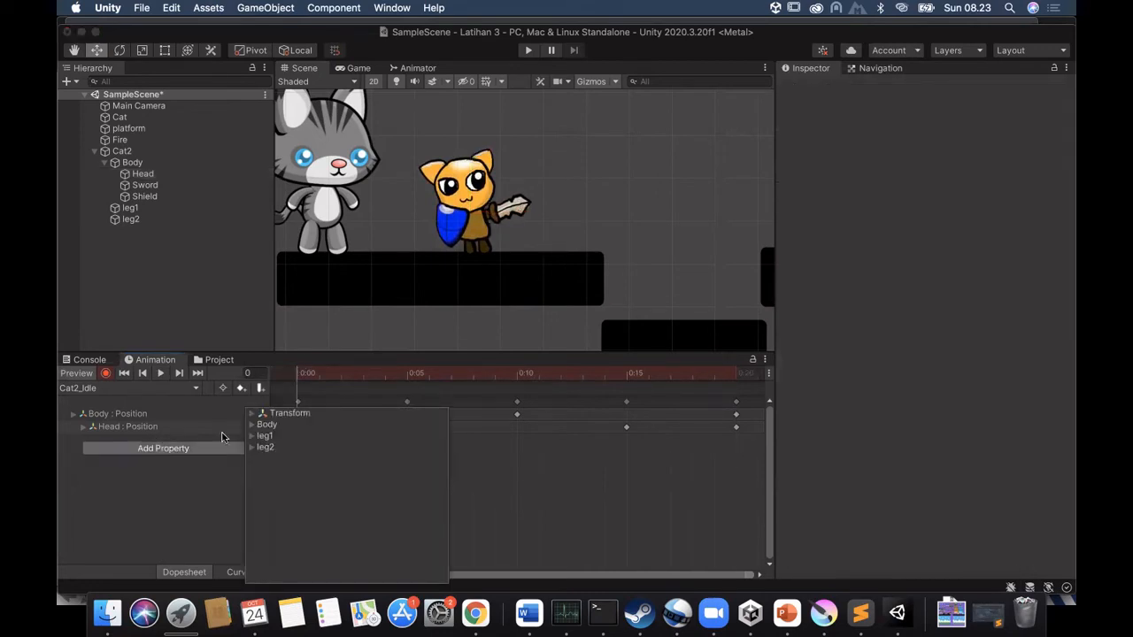
{"action": "left_click", "coordinate": [261, 426]}
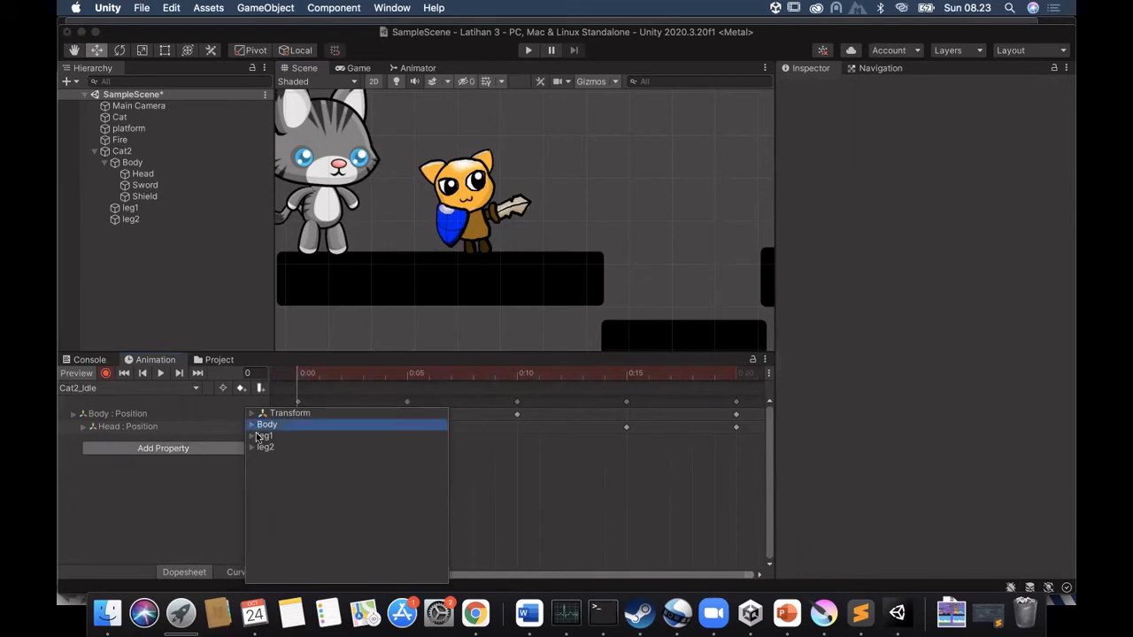
{"action": "left_click", "coordinate": [252, 426]}
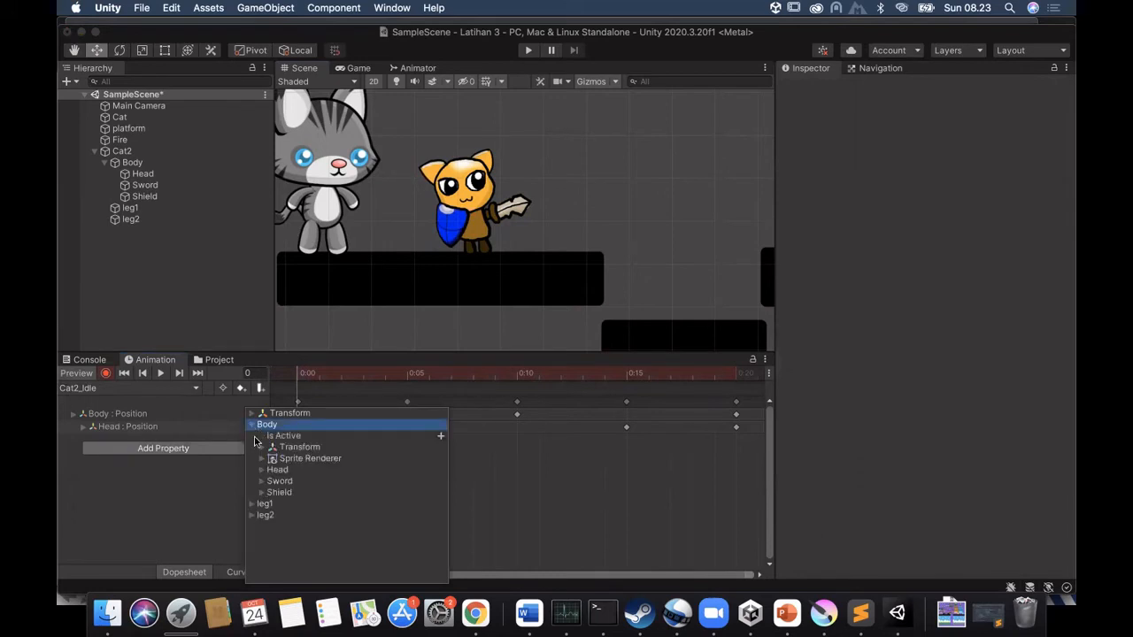
{"action": "left_click", "coordinate": [263, 481]}
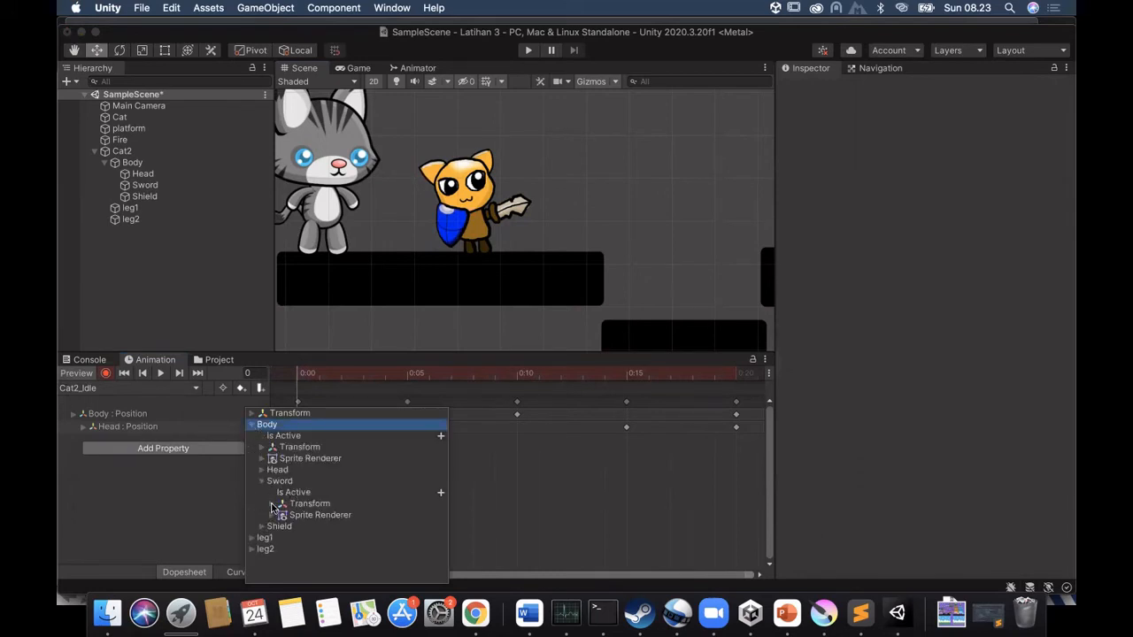
{"action": "left_click", "coordinate": [272, 504]}
{"action": "left_click", "coordinate": [299, 516]}
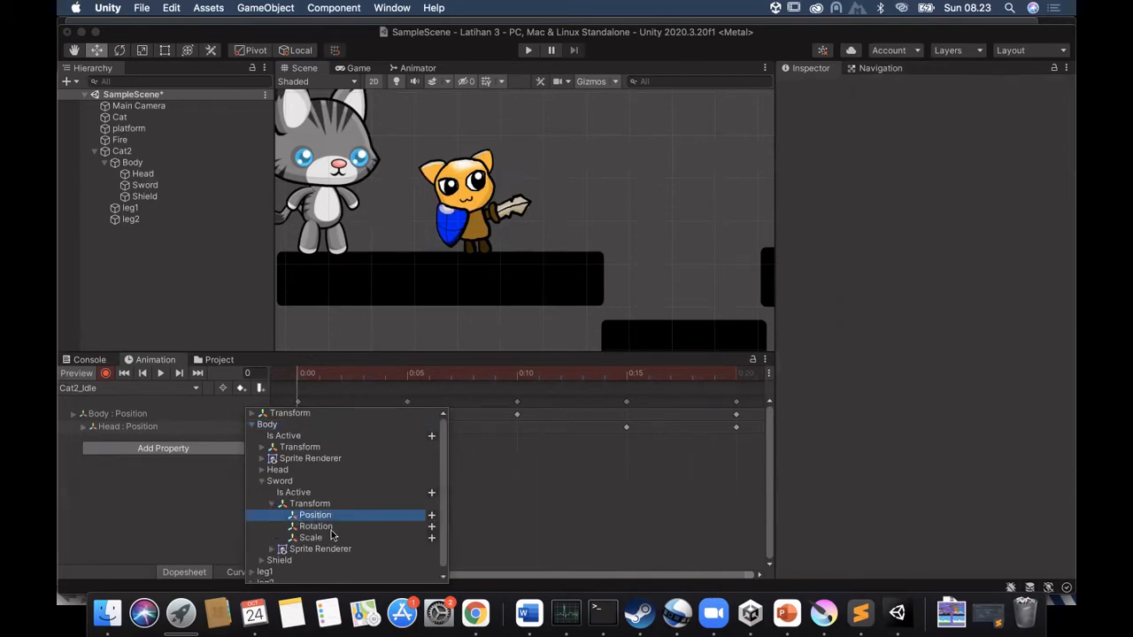
{"action": "left_click", "coordinate": [432, 527]}
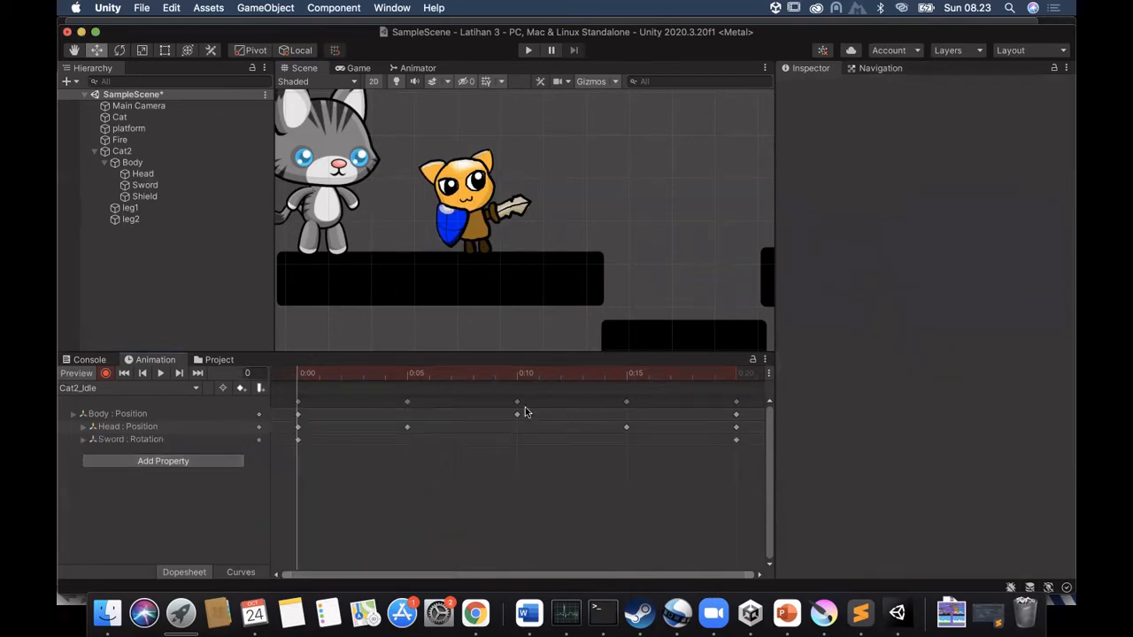
Key the Sword rotated upward to about Z 2.7 at frame 10.
{"action": "left_click", "coordinate": [518, 373]}
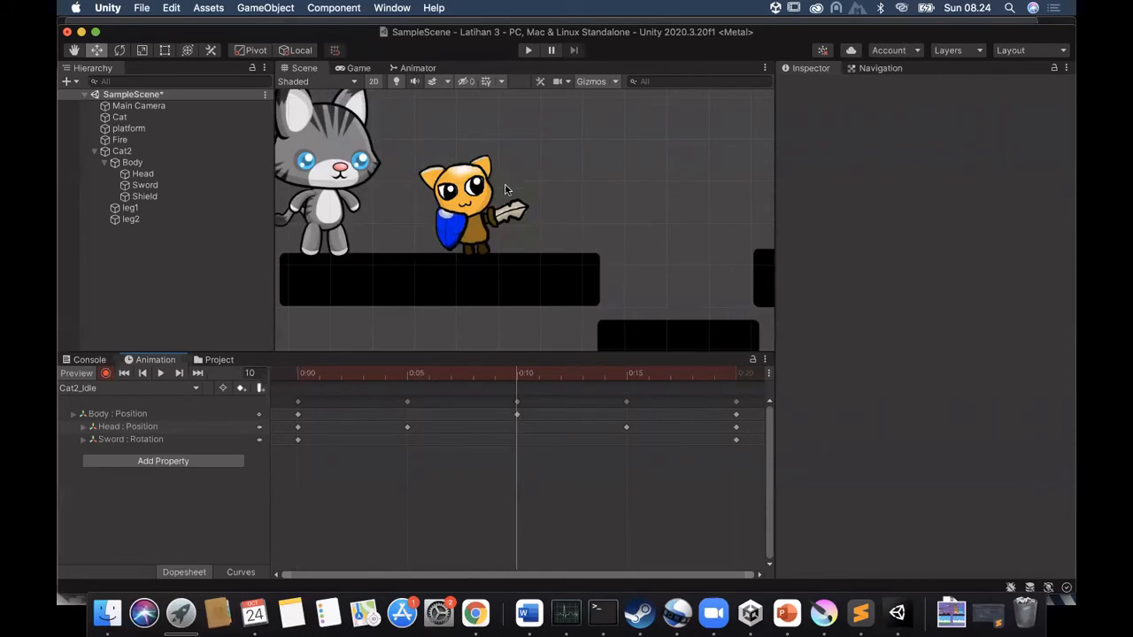
{"action": "left_click", "coordinate": [512, 210]}
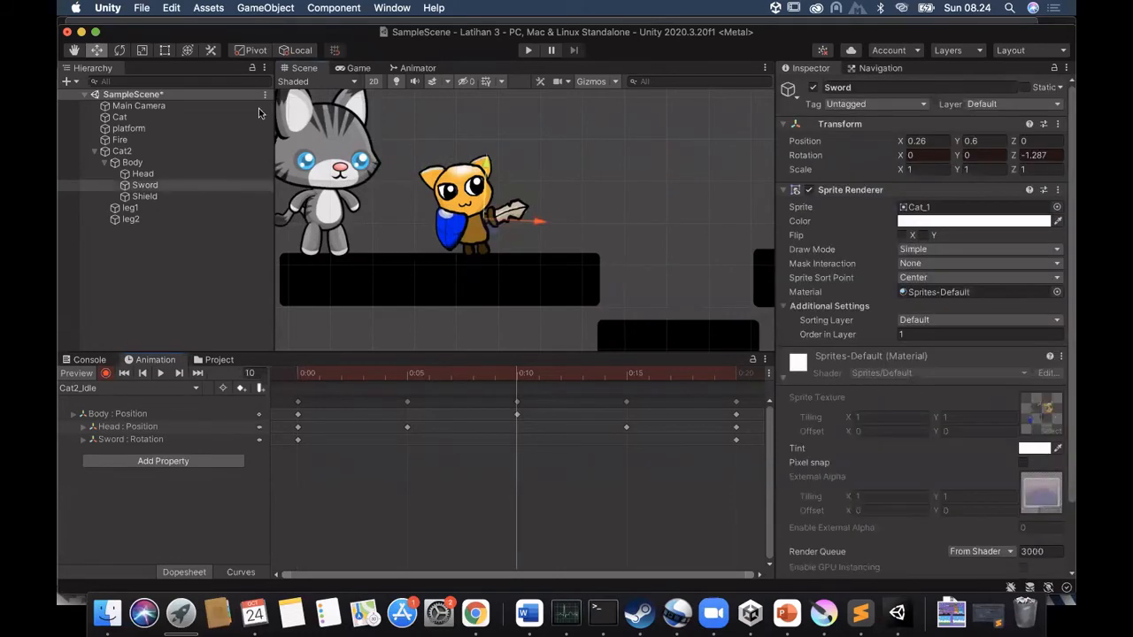
{"action": "left_click", "coordinate": [119, 49]}
{"action": "left_click_drag", "start_coordinate": [527, 187], "coordinate": [517, 175]}
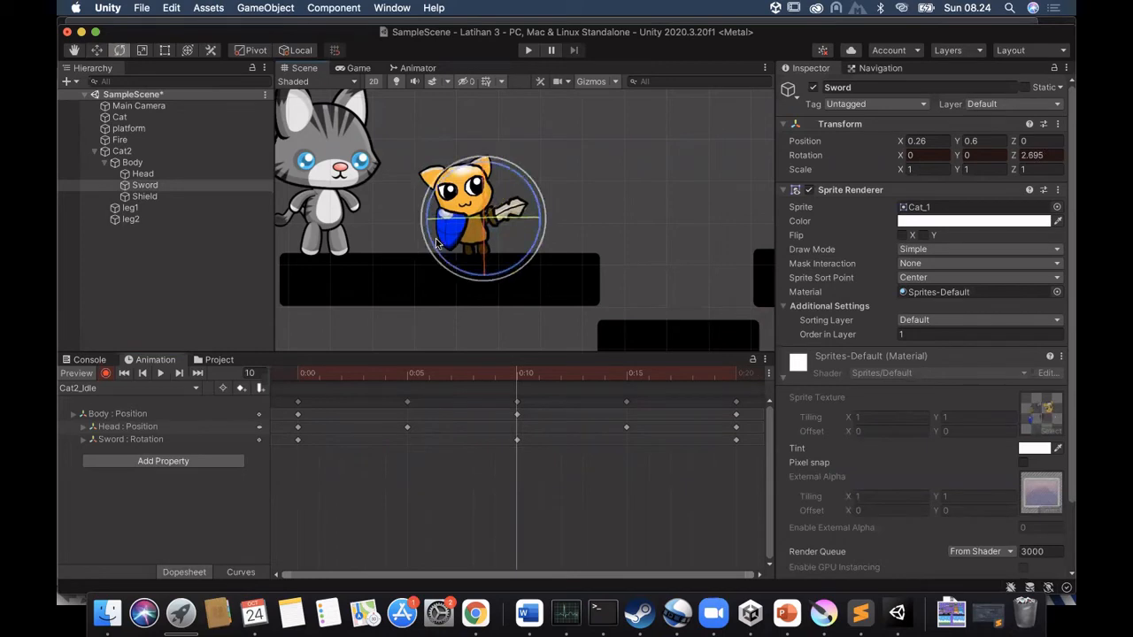
Add the Shield's Rotation property to the Cat2_Idle clip.
{"action": "left_click", "coordinate": [203, 464]}
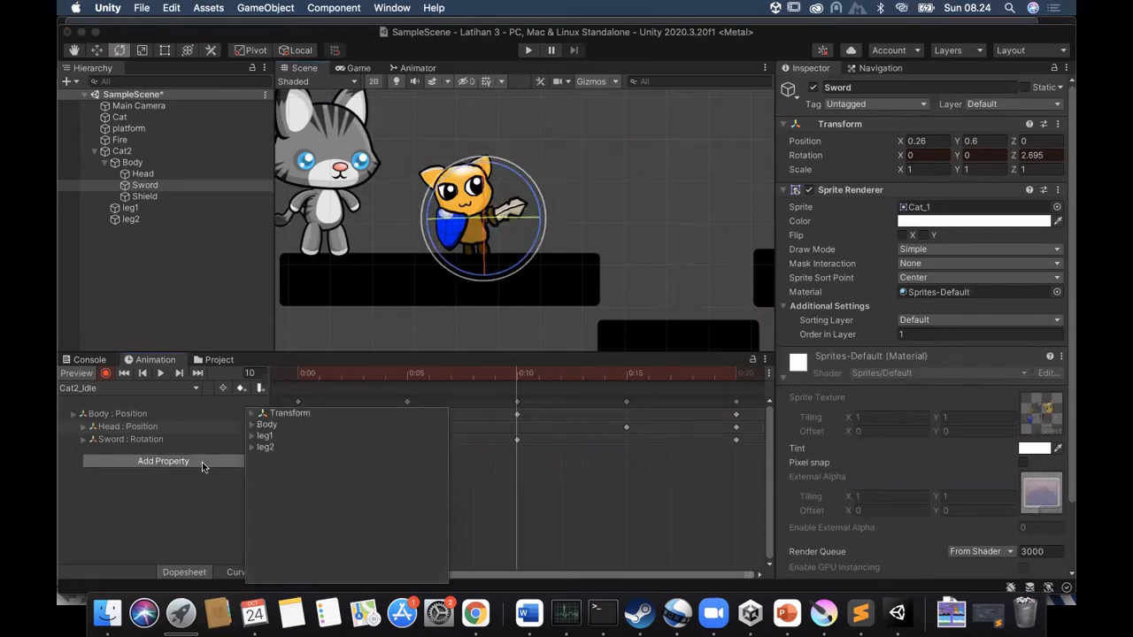
{"action": "left_click", "coordinate": [251, 426]}
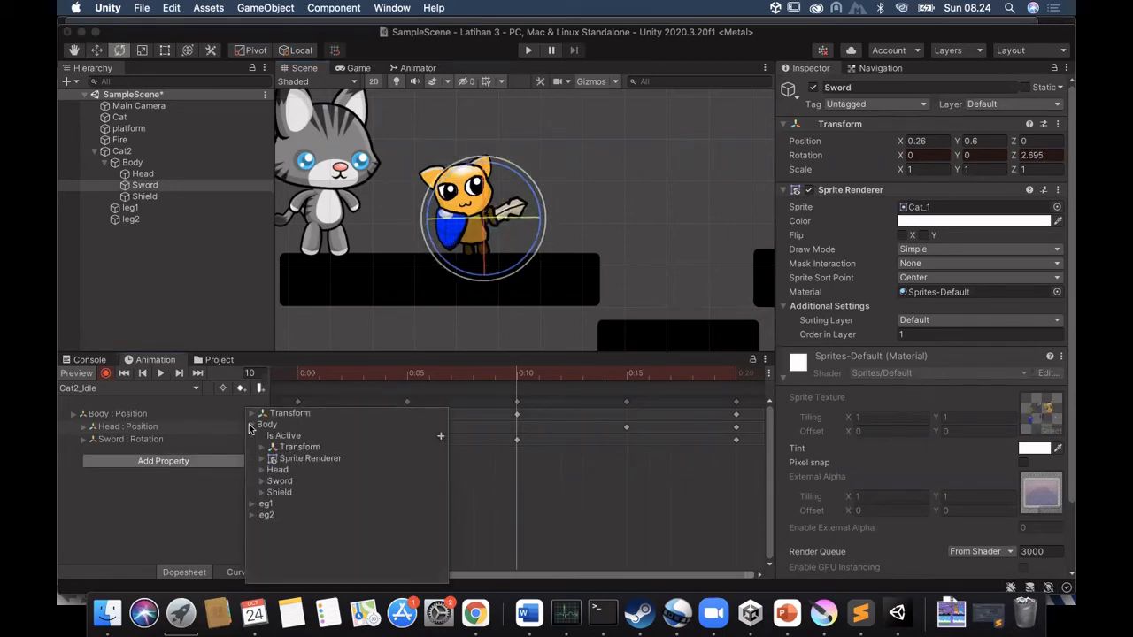
{"action": "left_click", "coordinate": [261, 492]}
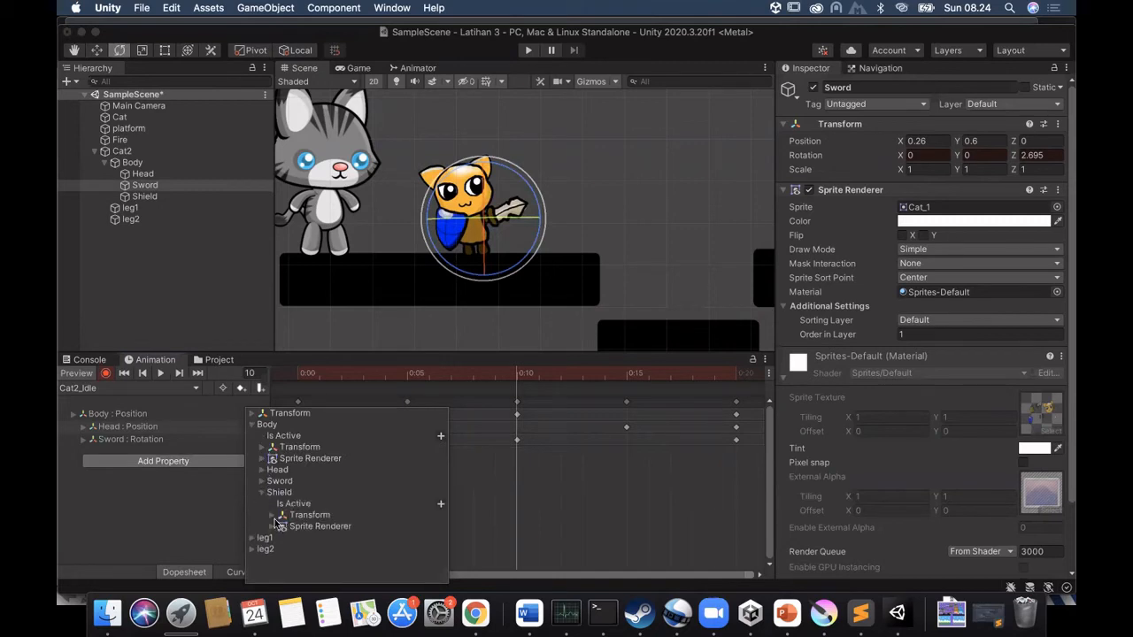
{"action": "left_click", "coordinate": [271, 518]}
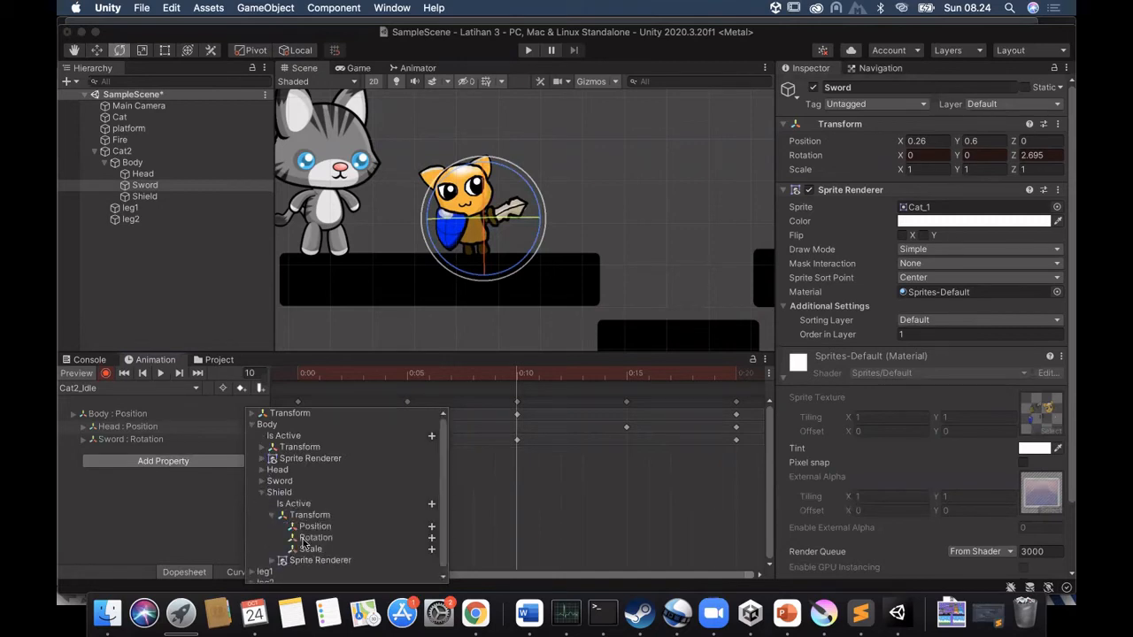
{"action": "left_click", "coordinate": [440, 538]}
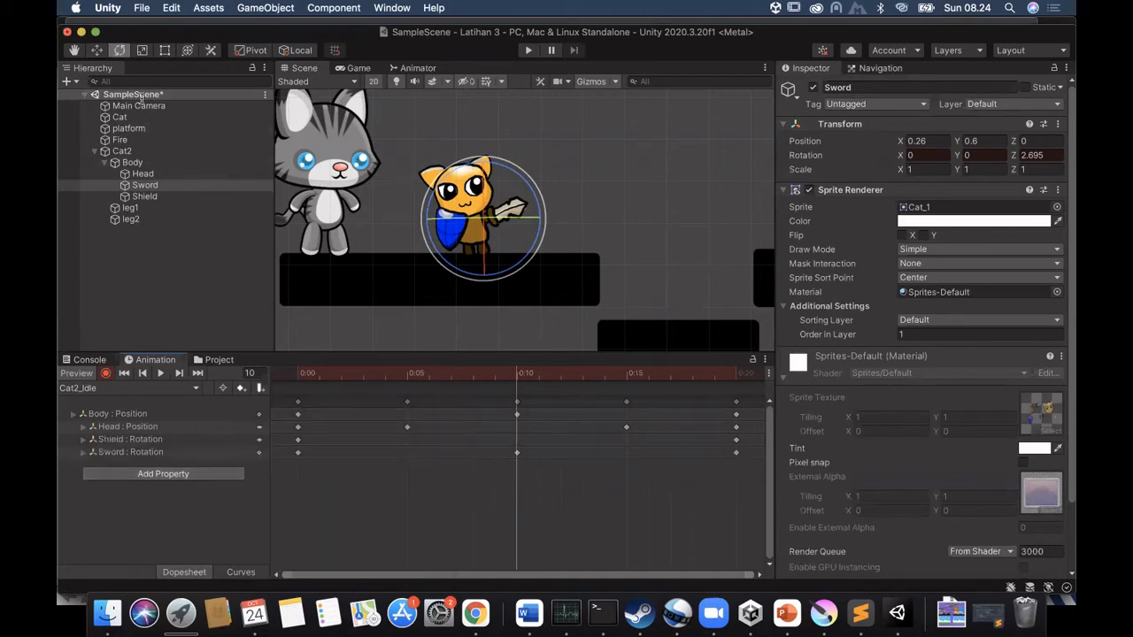
Key the Shield rotated to about Z -5.8 at frame 10, preview the idle animation, and clear the selection.
{"action": "left_click", "coordinate": [145, 197]}
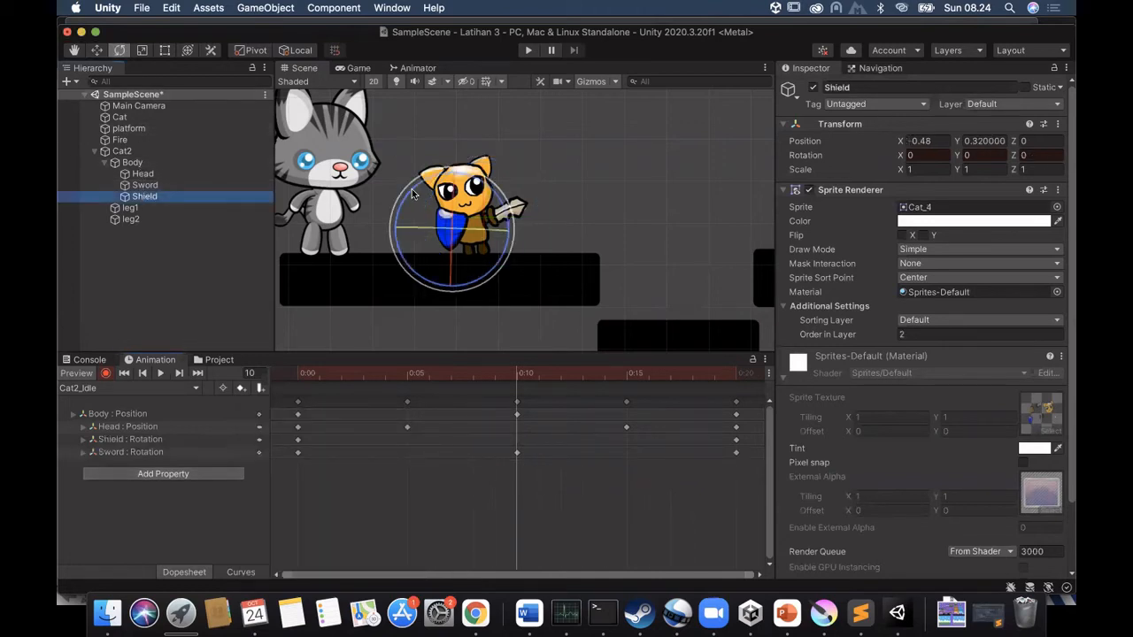
{"action": "left_click_drag", "start_coordinate": [411, 191], "coordinate": [420, 182]}
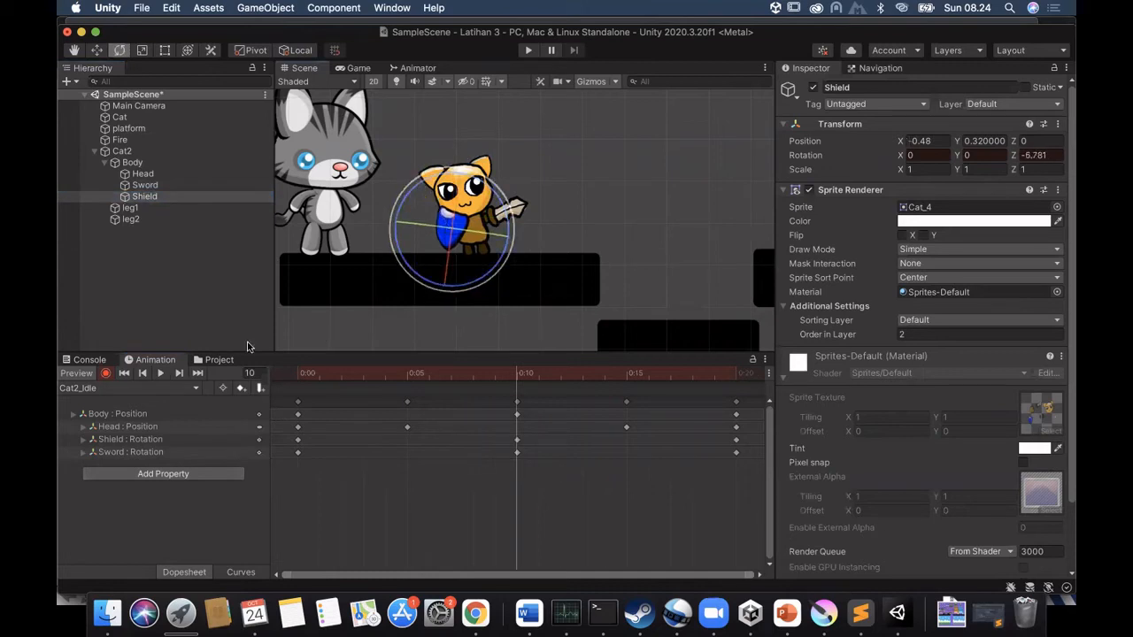
{"action": "left_click", "coordinate": [156, 376]}
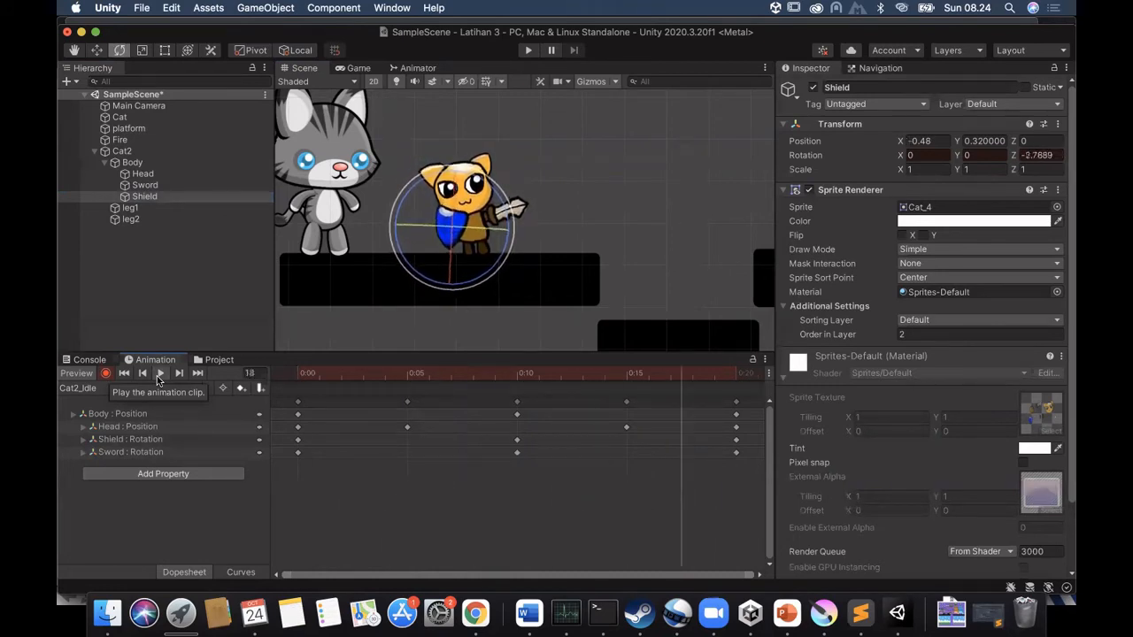
{"action": "left_click", "coordinate": [156, 375]}
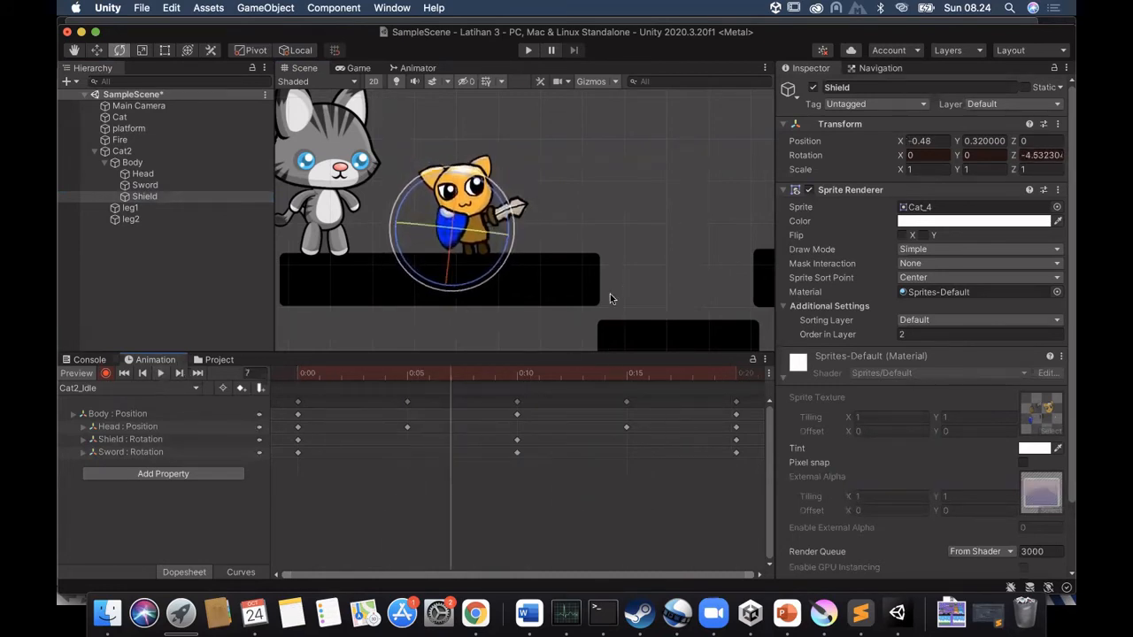
{"action": "left_click", "coordinate": [580, 285]}
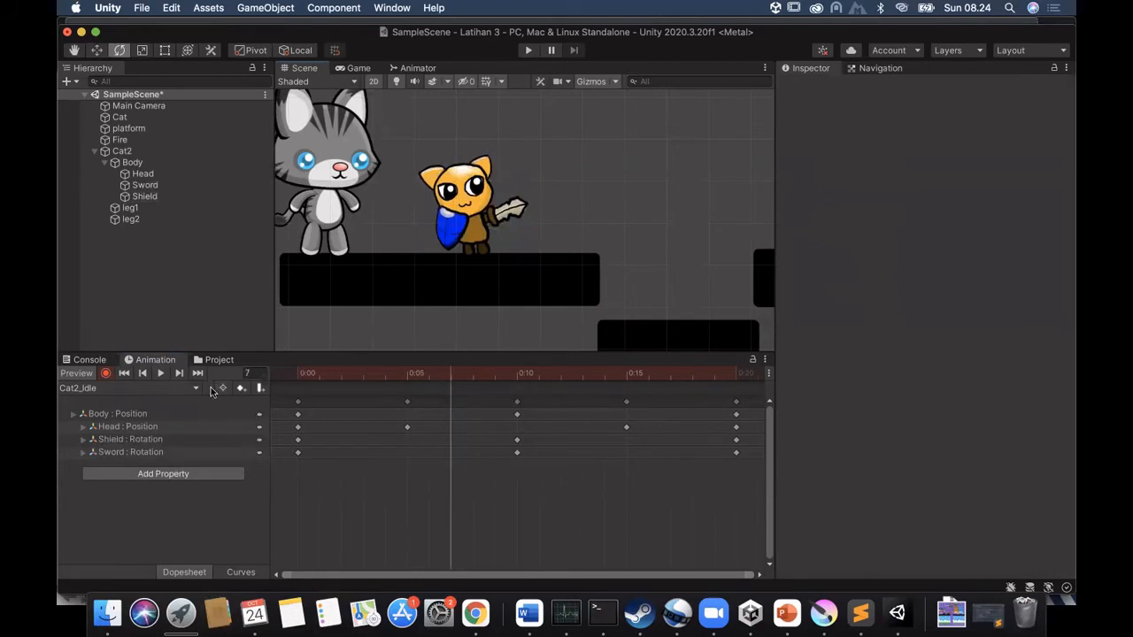
Create a new animation clip named Cat2_Walk for Cat2 and turn on keyframe recording.
{"action": "left_click", "coordinate": [143, 389]}
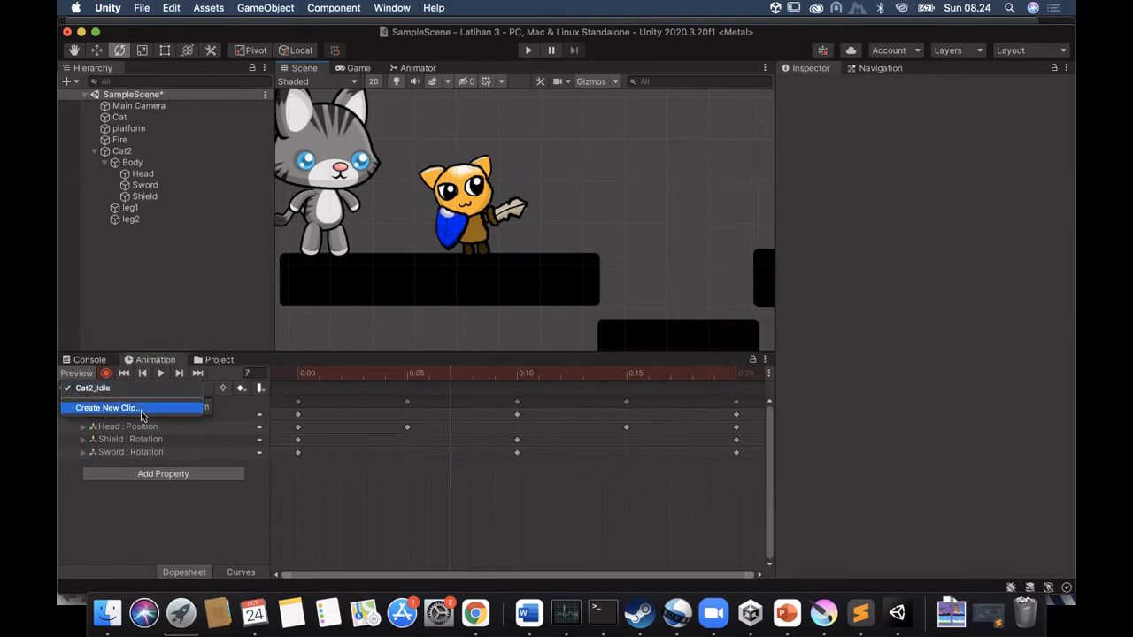
{"action": "left_click", "coordinate": [132, 405]}
{"action": "type", "text": "Cat2_Walk"}
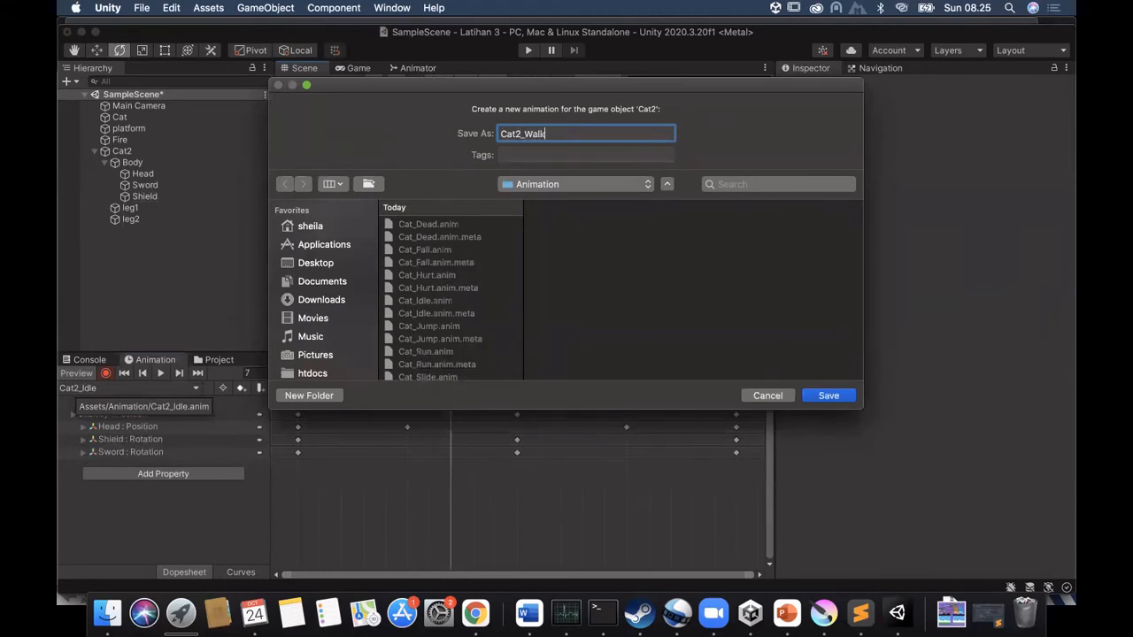
{"action": "key", "text": "Return"}
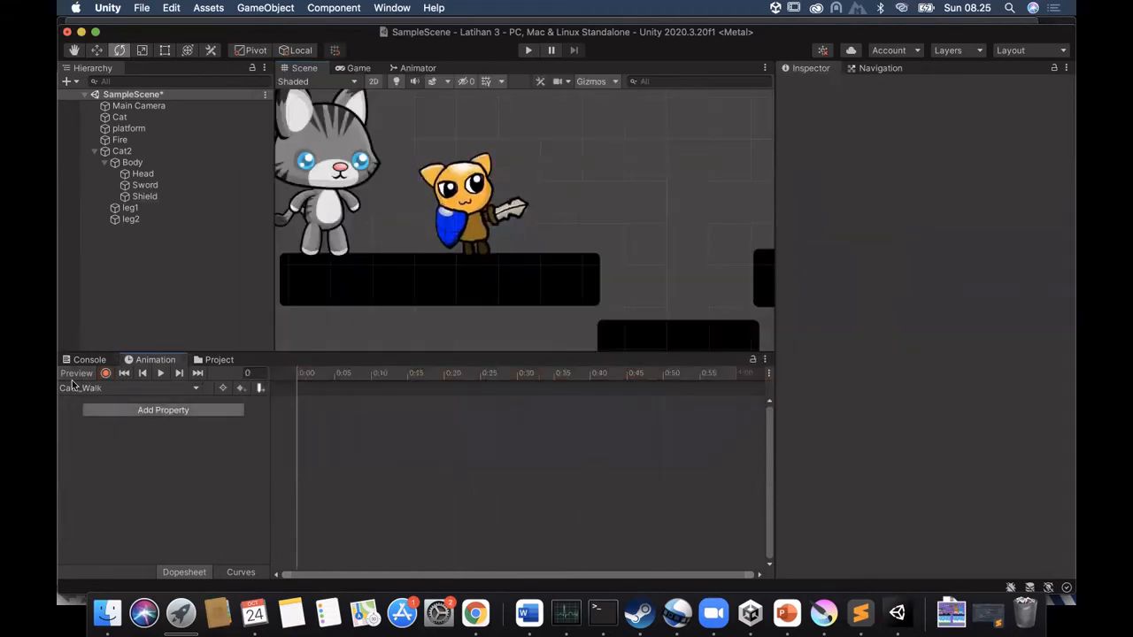
{"action": "left_click", "coordinate": [105, 373]}
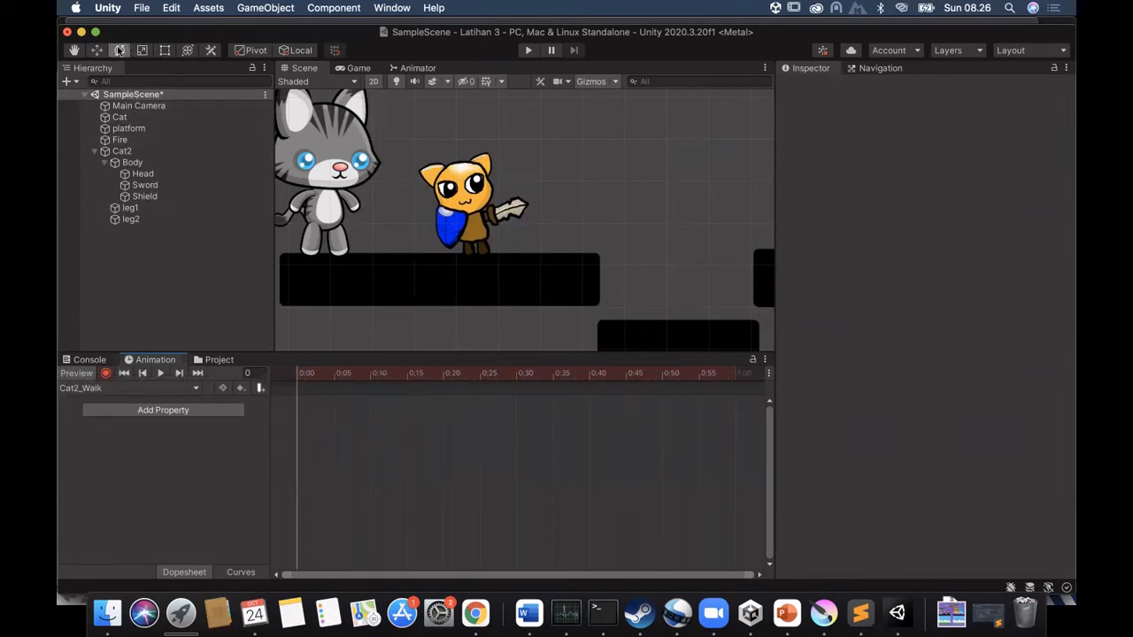
Key a stride pose at frame 0 with leg1 rotated to about Z -61.3 and leg2 to about Z 52.5.
{"action": "left_click", "coordinate": [131, 207]}
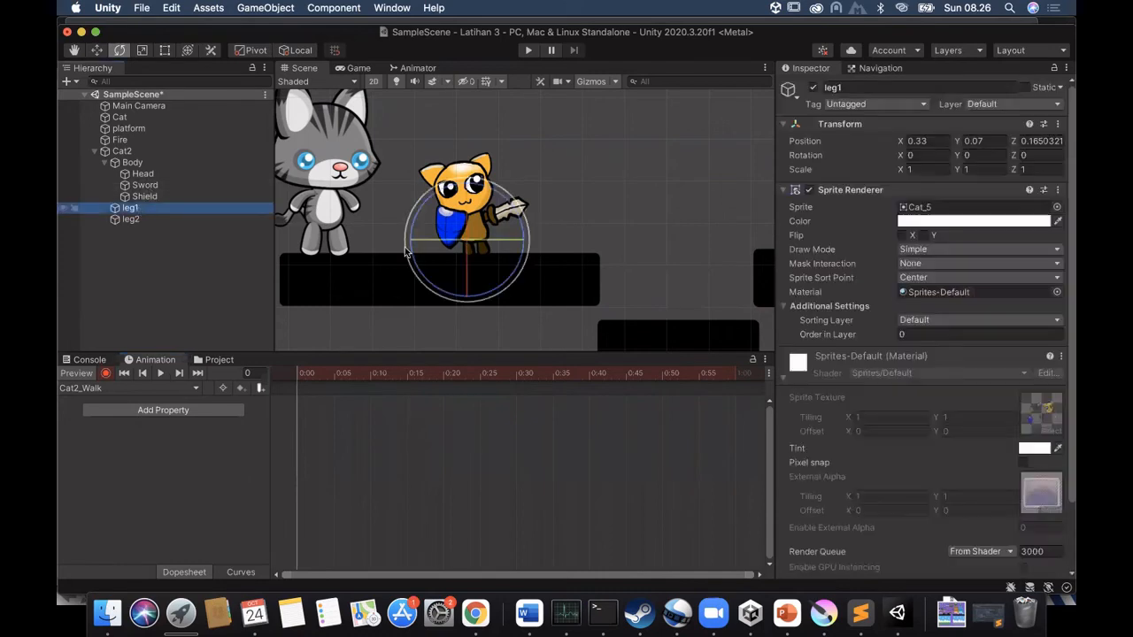
{"action": "left_click_drag", "start_coordinate": [527, 263], "coordinate": [443, 312]}
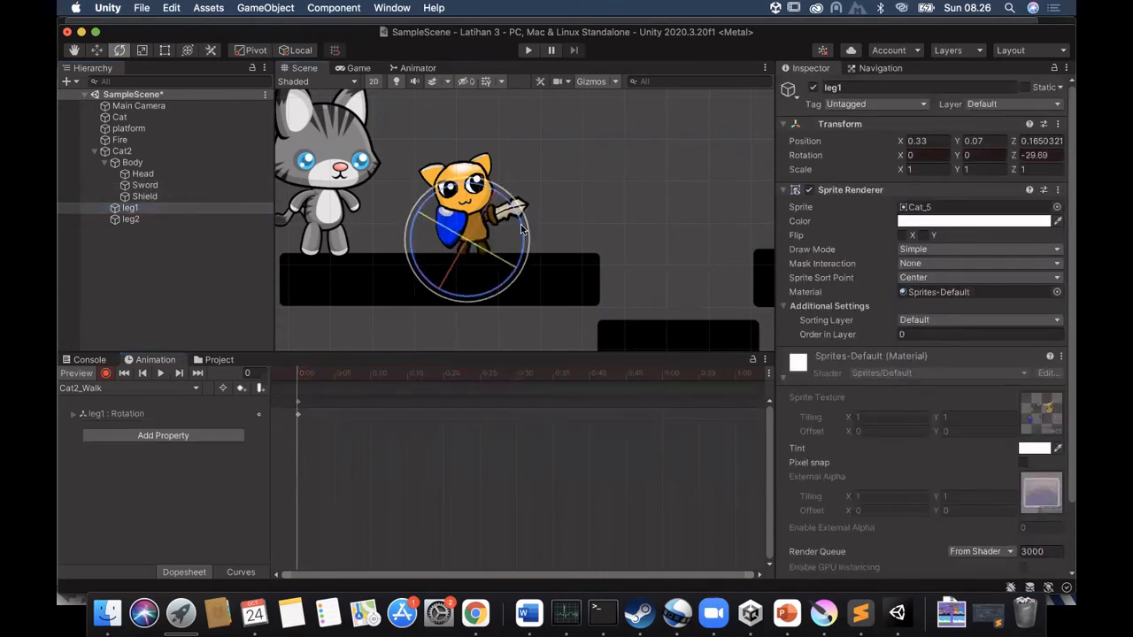
{"action": "left_click_drag", "start_coordinate": [521, 230], "coordinate": [475, 297]}
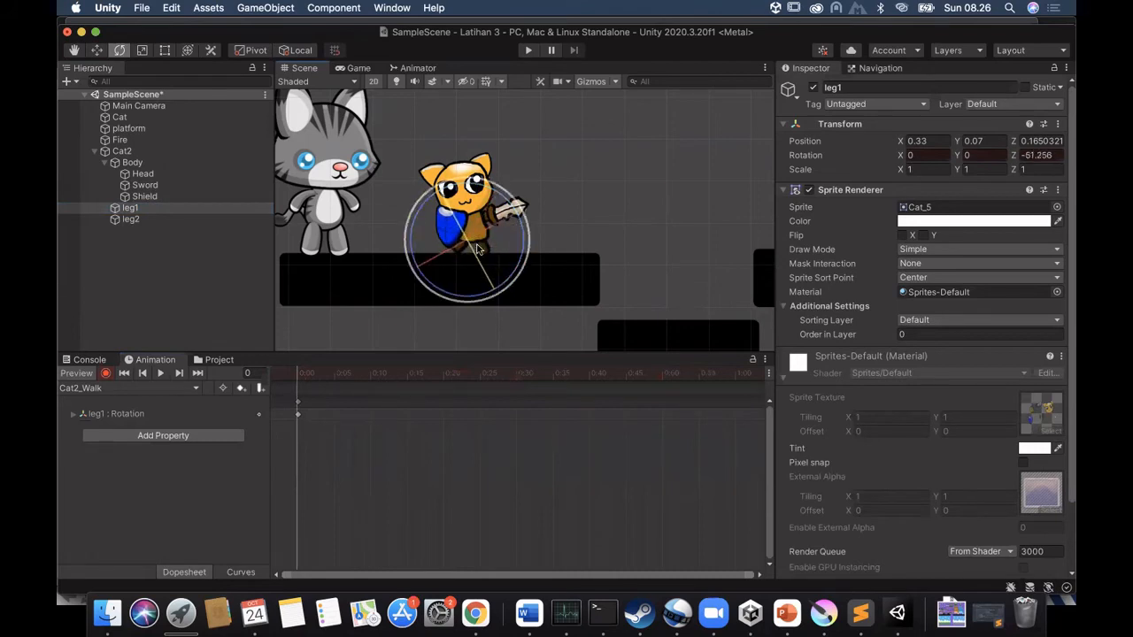
{"action": "left_click", "coordinate": [133, 219]}
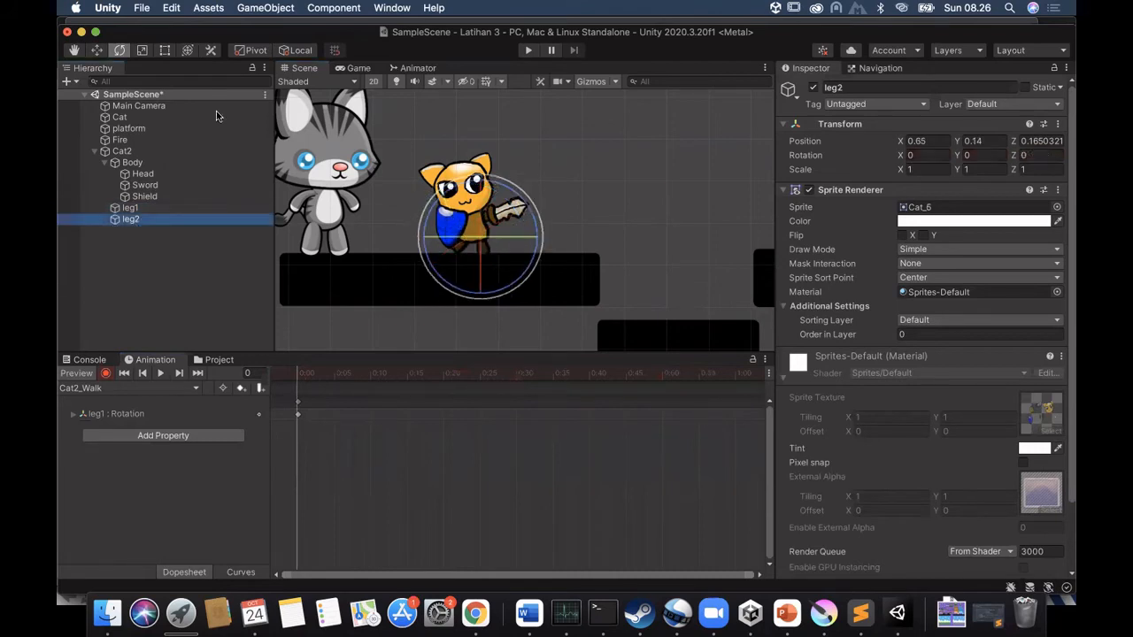
{"action": "left_click_drag", "start_coordinate": [489, 298], "coordinate": [556, 92]}
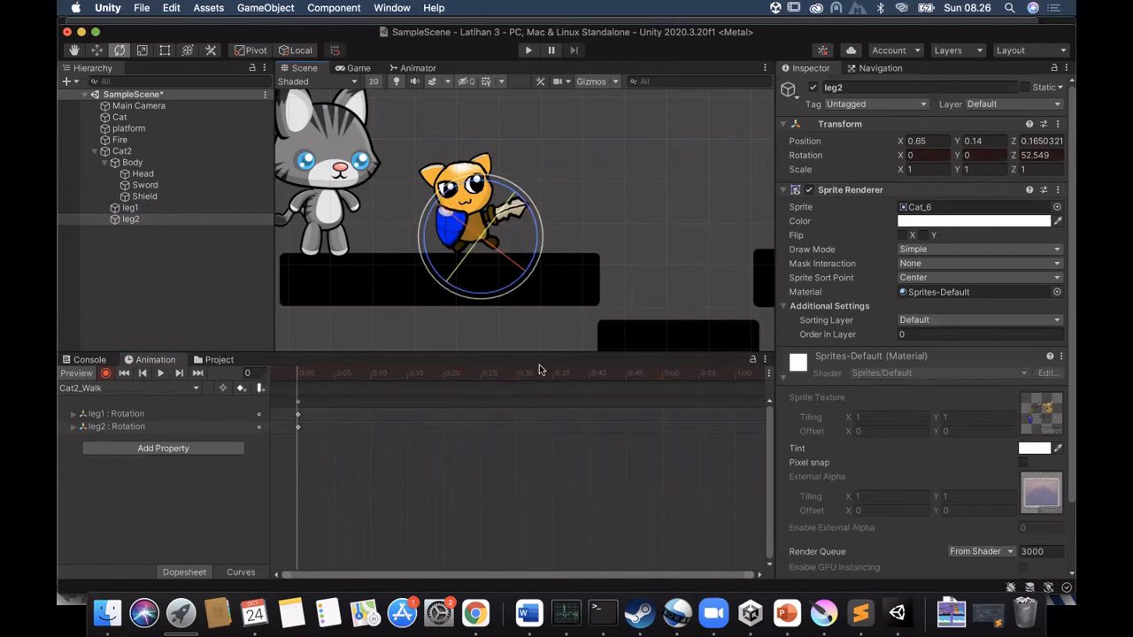
Repeat the frame 0 rotation keys of leg1 and leg2 at frame 20.
{"action": "left_click", "coordinate": [442, 373]}
{"action": "left_click", "coordinate": [298, 373]}
{"action": "left_click", "coordinate": [299, 402]}
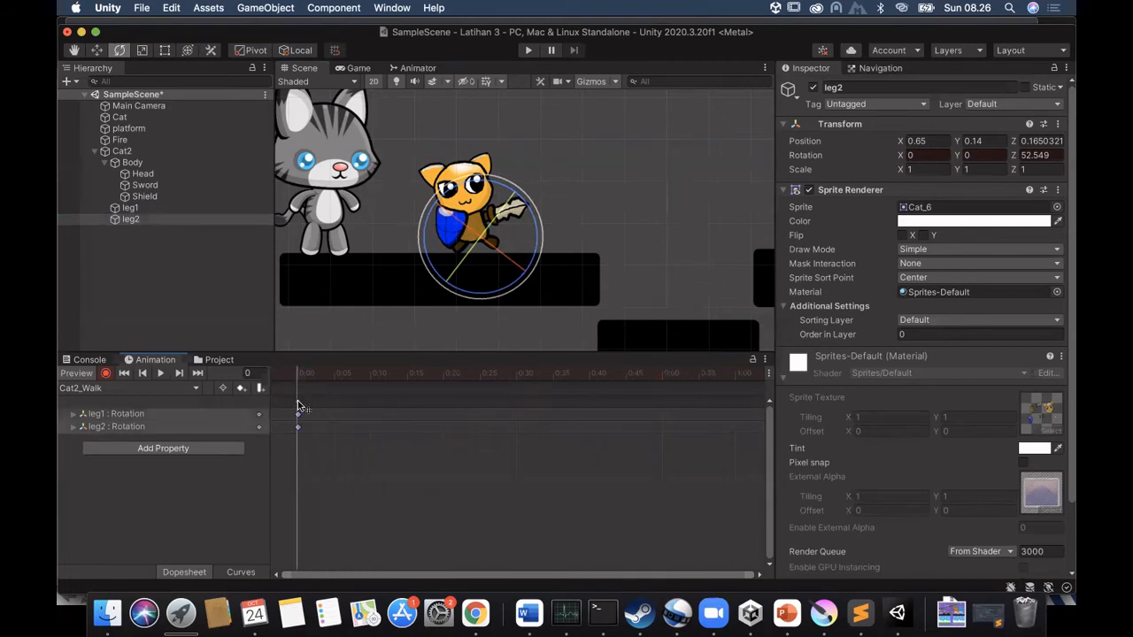
{"action": "left_click", "coordinate": [442, 373]}
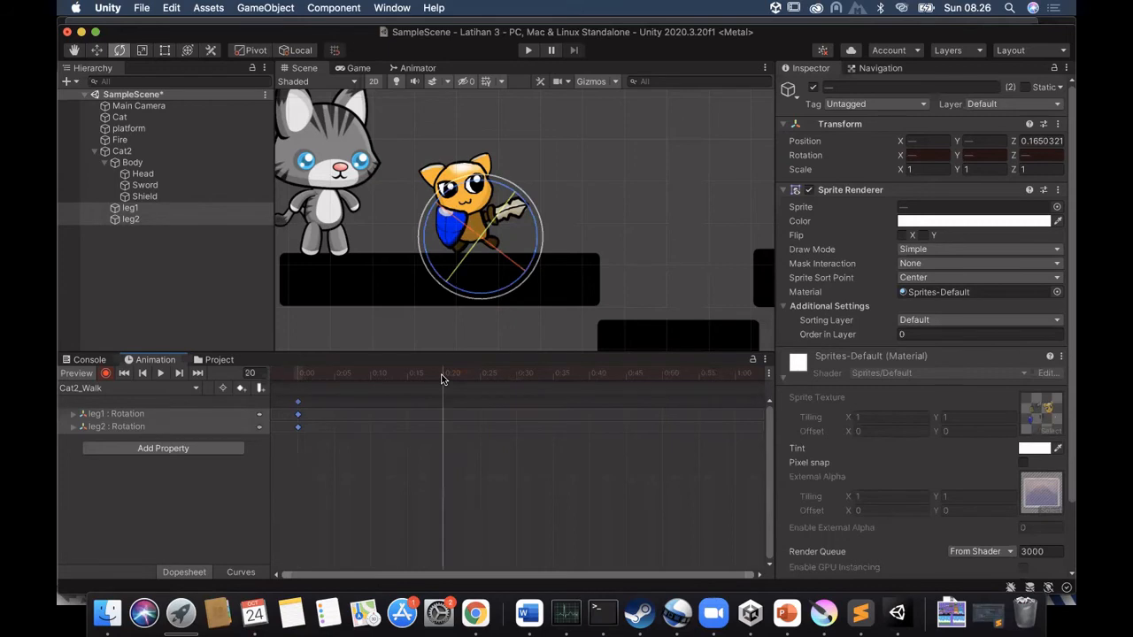
{"action": "key", "text": "k"}
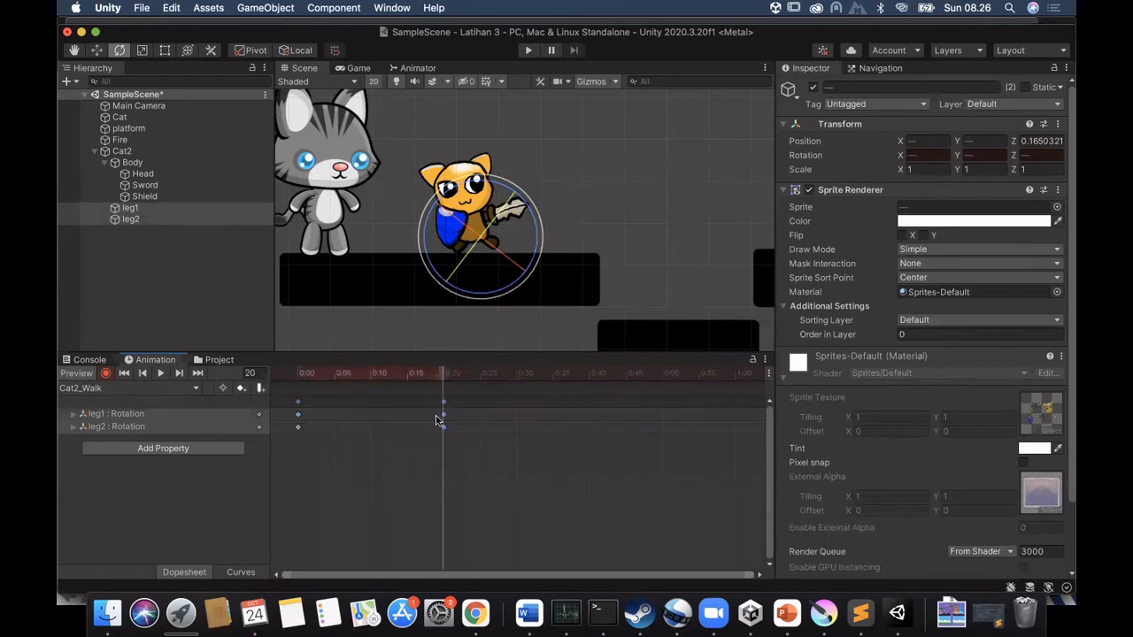
Key leg1 swung forward to about Z 42.6 at frame 10.
{"action": "left_click", "coordinate": [370, 372]}
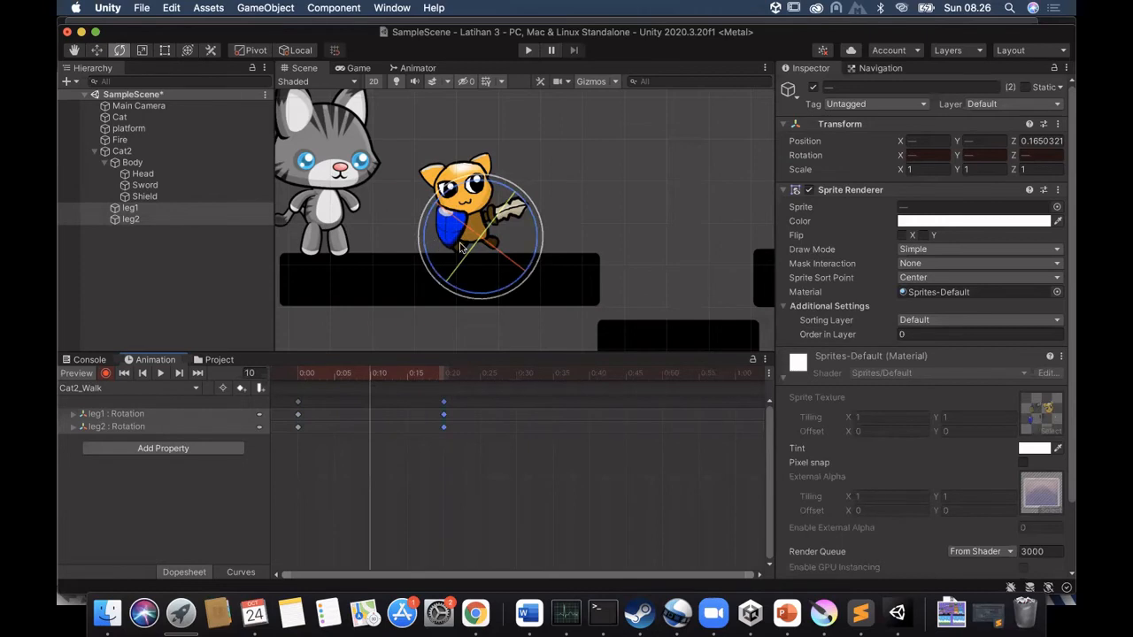
{"action": "left_click", "coordinate": [130, 208]}
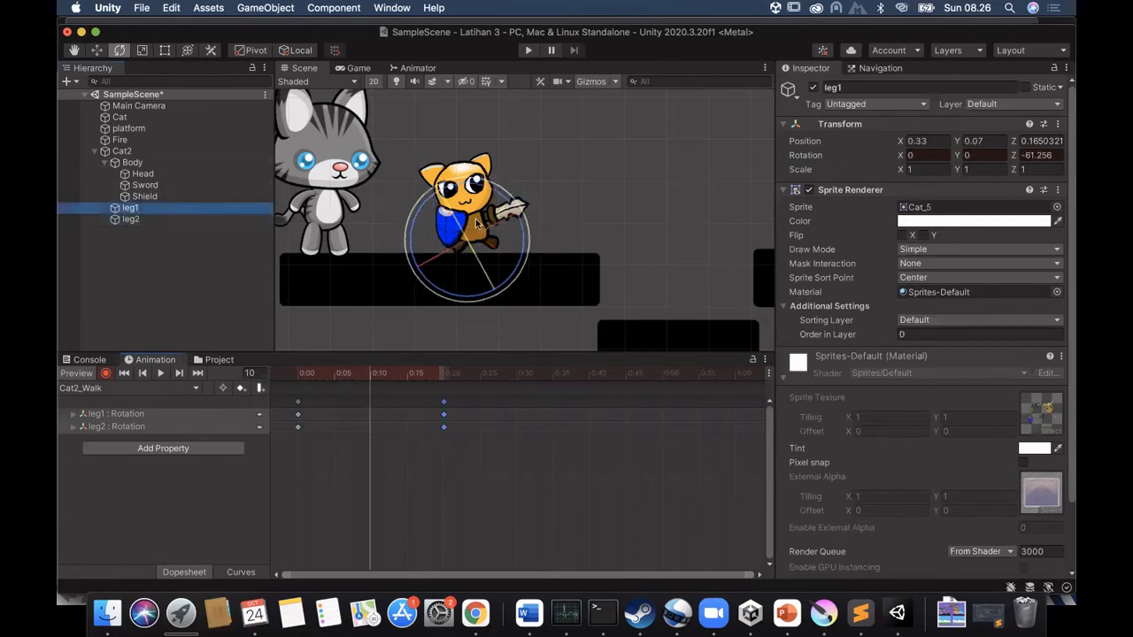
{"action": "left_click_drag", "start_coordinate": [476, 300], "coordinate": [516, 183]}
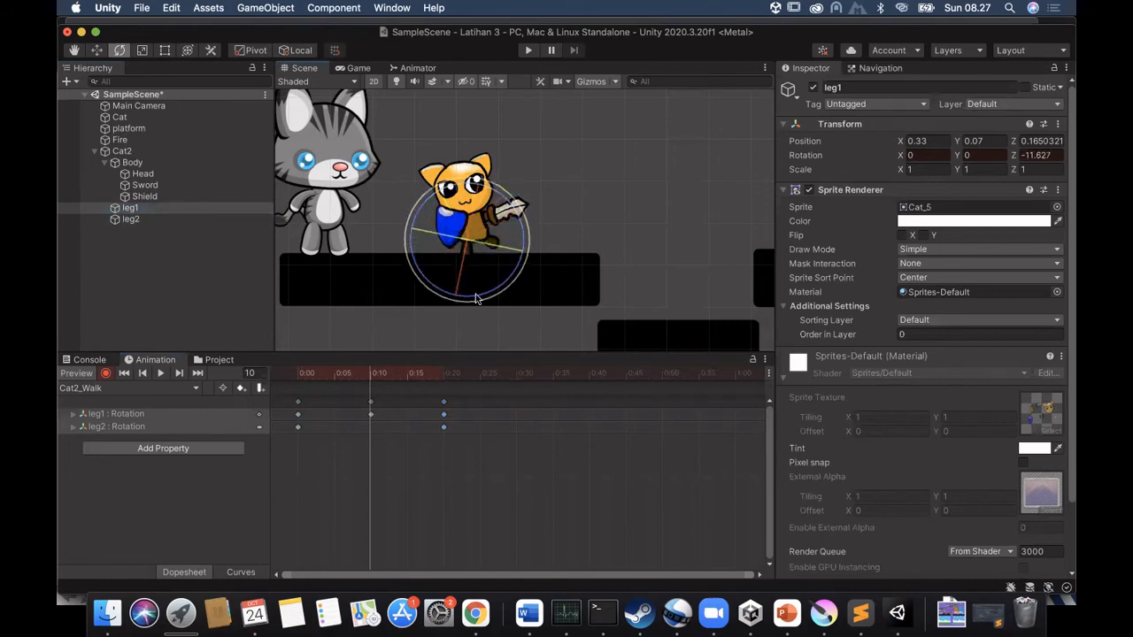
{"action": "left_click_drag", "start_coordinate": [476, 300], "coordinate": [534, 208]}
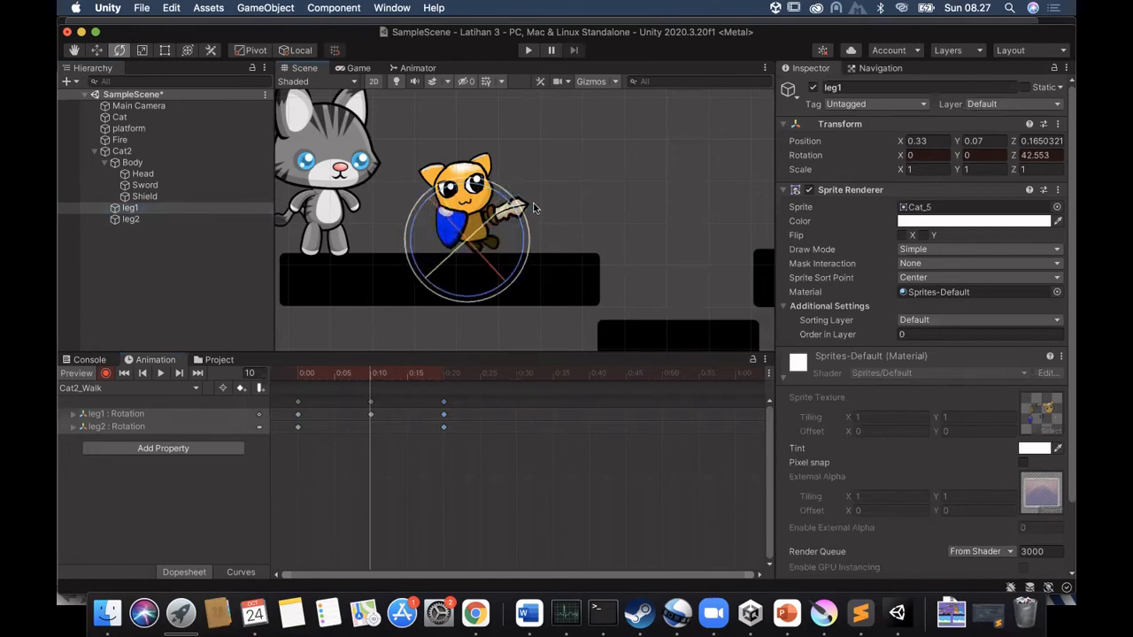
Key leg2 swung back to about Z -53.8 at frame 10 and preview the walk cycle.
{"action": "left_click", "coordinate": [140, 220]}
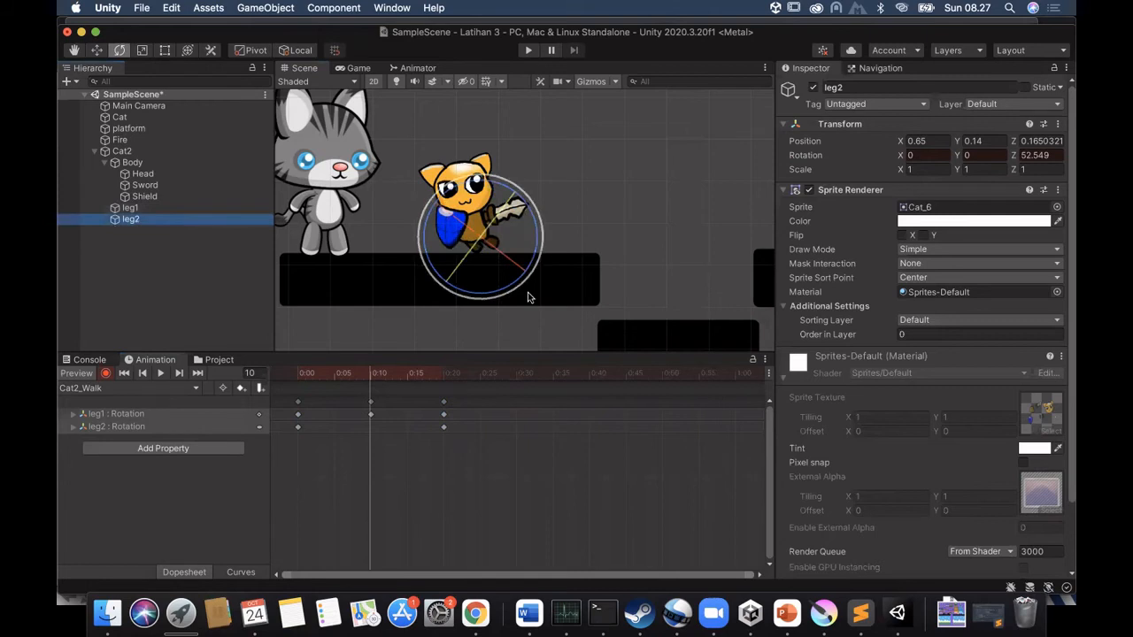
{"action": "left_click", "coordinate": [518, 281]}
{"action": "left_click_drag", "start_coordinate": [518, 280], "coordinate": [146, 167]}
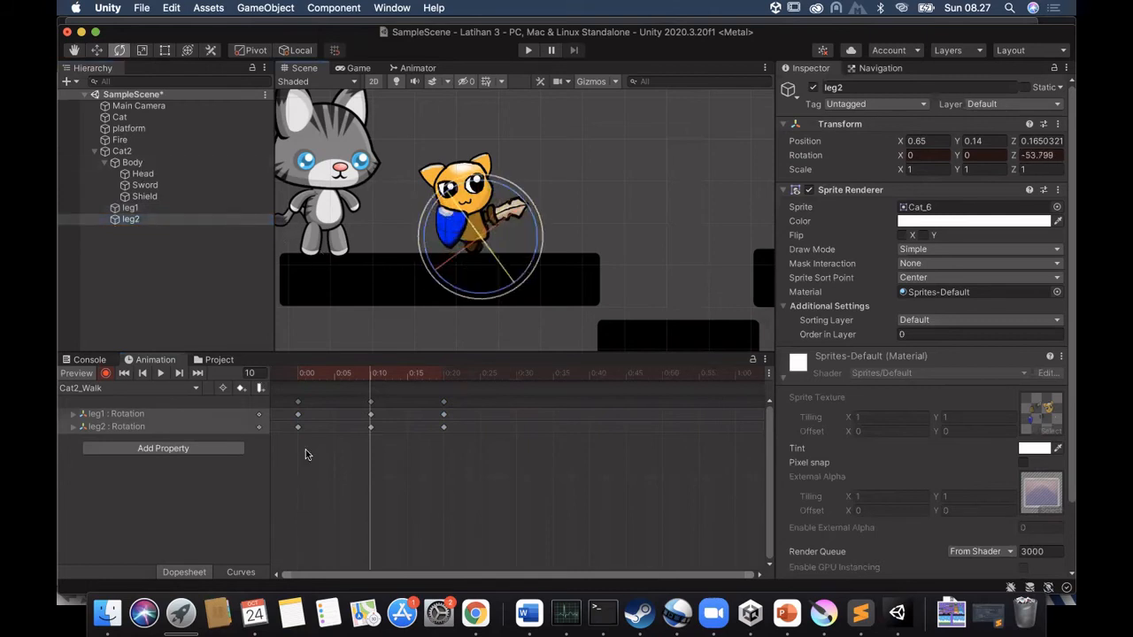
{"action": "left_click", "coordinate": [158, 375]}
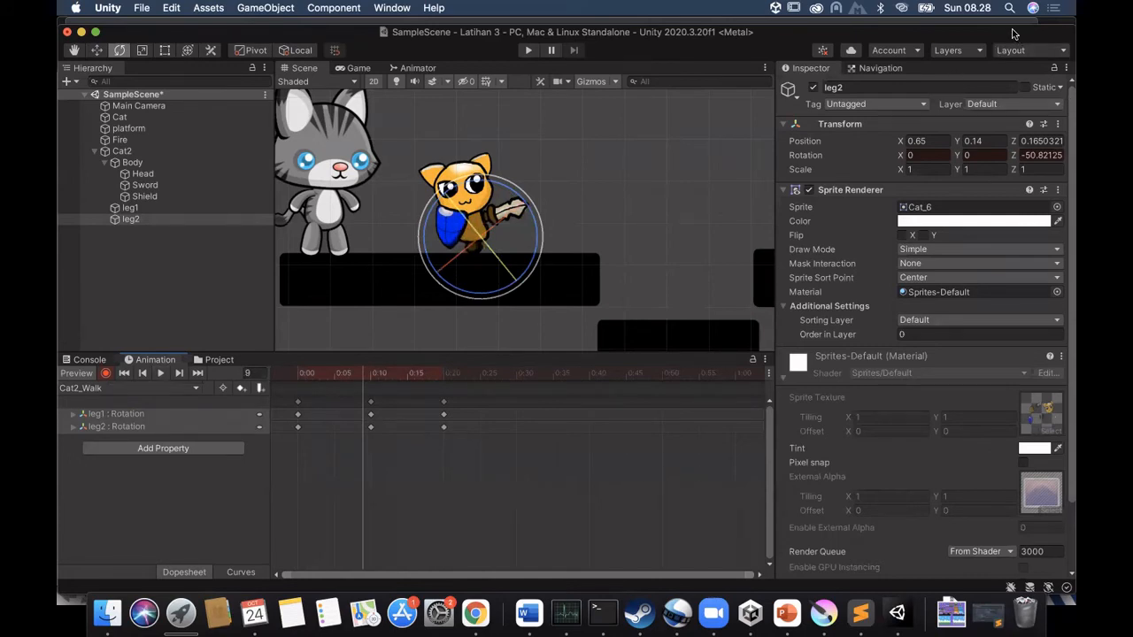
{"action": "left_click", "coordinate": [546, 328]}
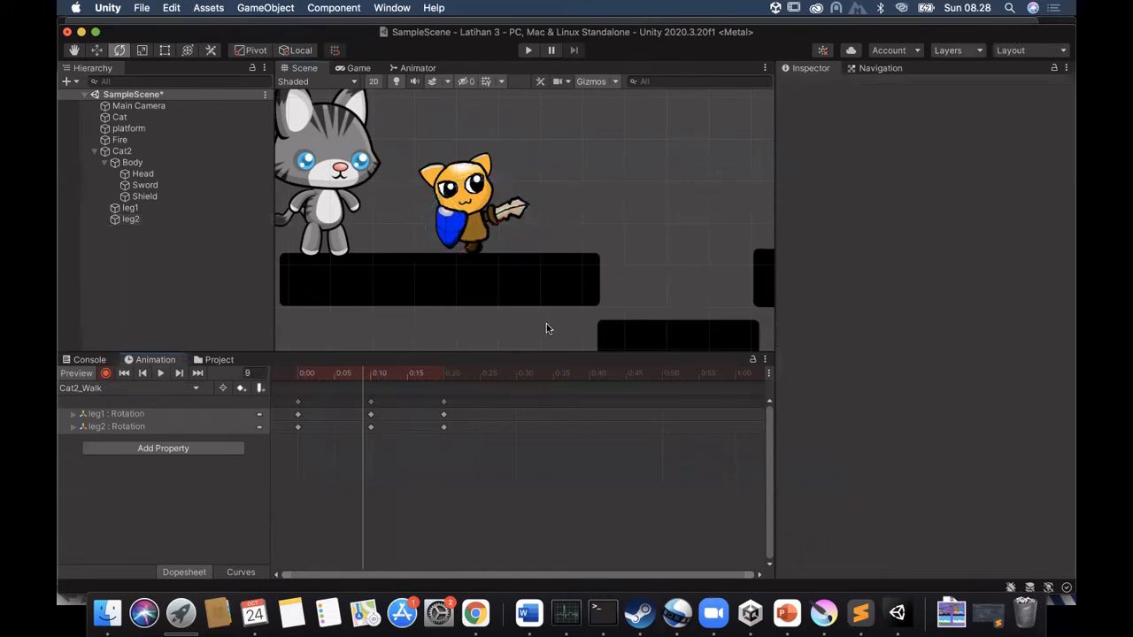
Key the Sword rotated slightly upward and the Shield rotated to about Z -4.4 at frame 0 of Cat2_Walk.
{"action": "left_click", "coordinate": [298, 375]}
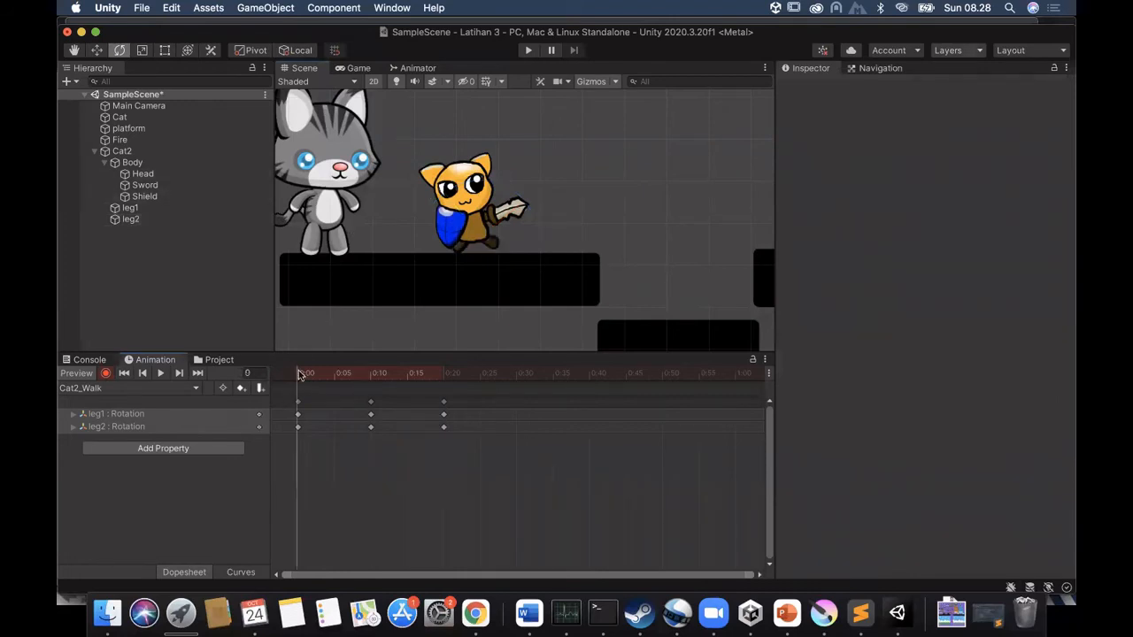
{"action": "left_click", "coordinate": [507, 215]}
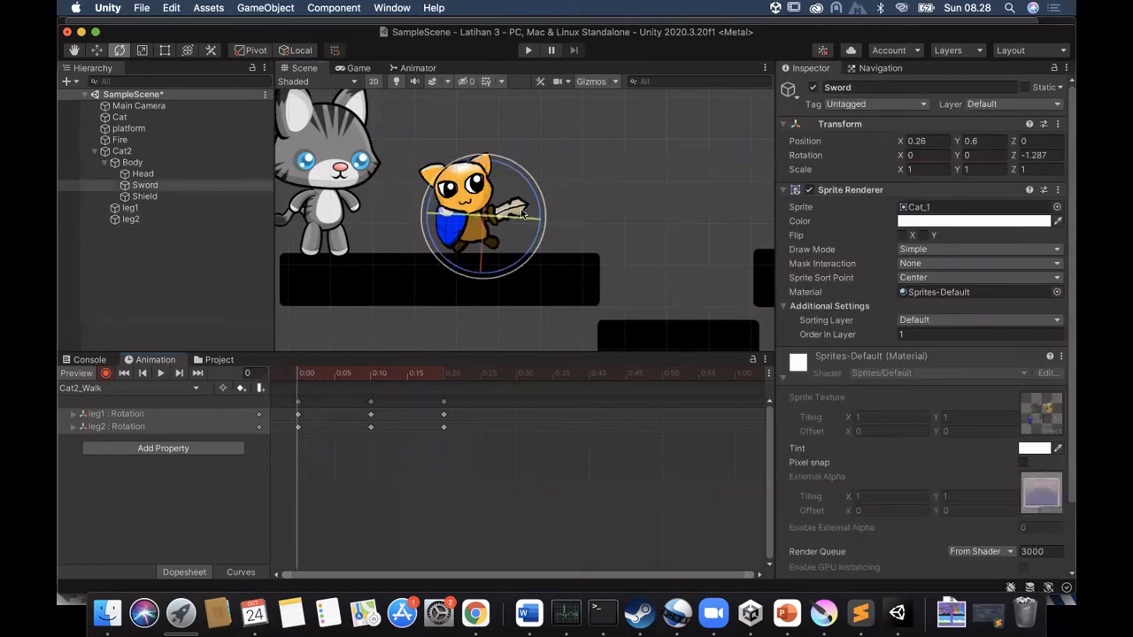
{"action": "left_click_drag", "start_coordinate": [531, 193], "coordinate": [528, 186]}
{"action": "left_click", "coordinate": [456, 221]}
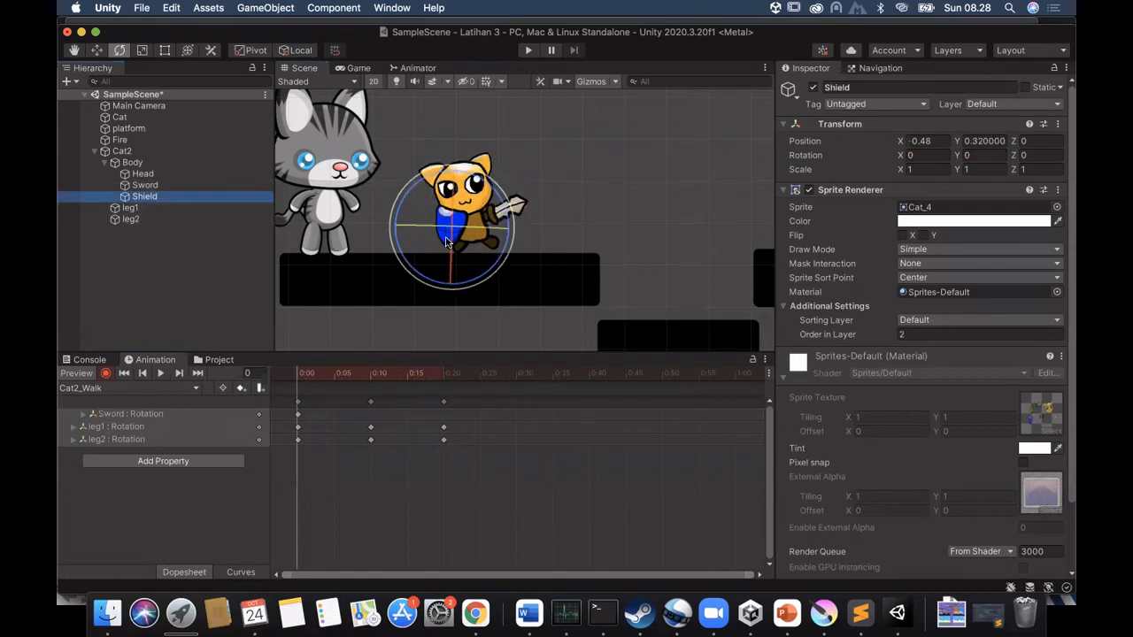
{"action": "left_click_drag", "start_coordinate": [396, 245], "coordinate": [396, 234]}
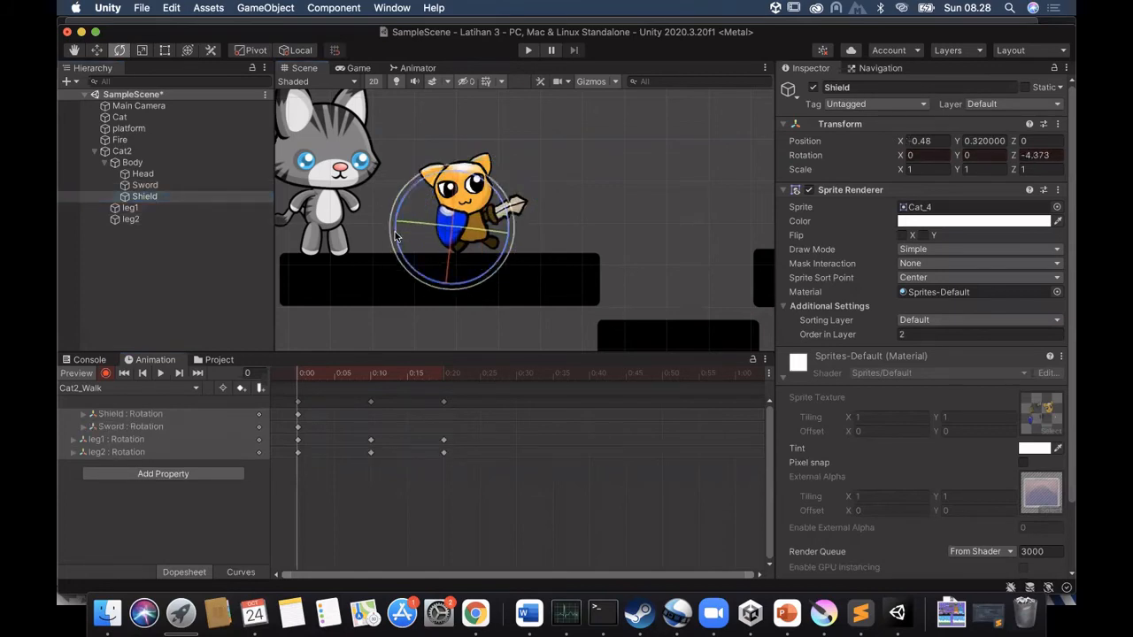
Copy all frame 0 keys, including the Shield and Sword rotations, to frame 20 of Cat2_Walk.
{"action": "left_click", "coordinate": [297, 403]}
{"action": "left_click", "coordinate": [445, 403]}
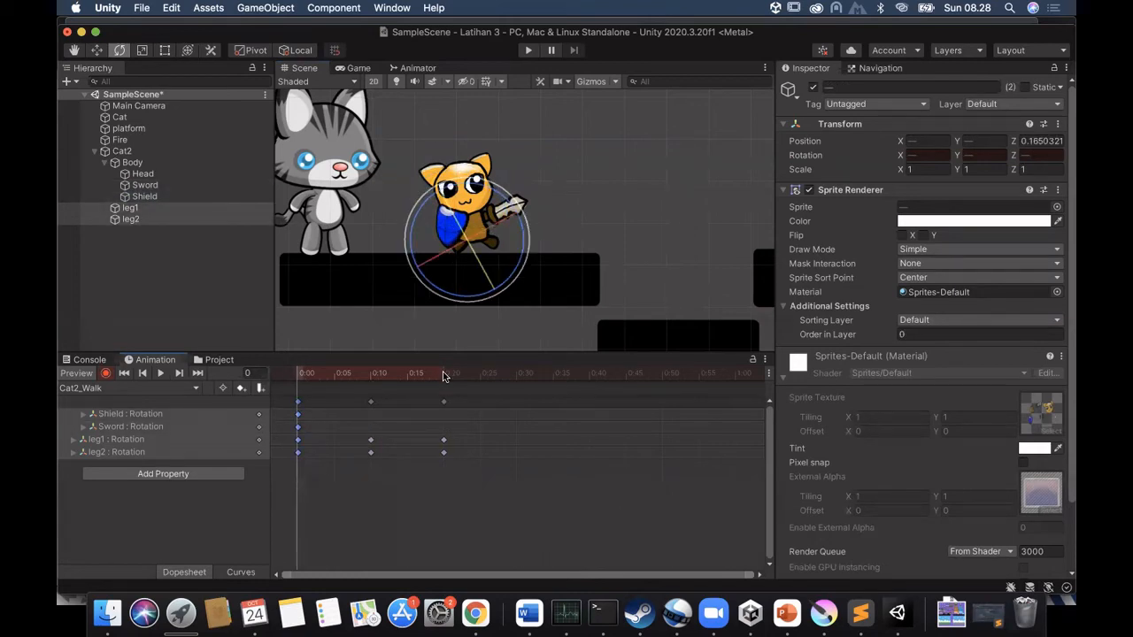
{"action": "left_click", "coordinate": [444, 375]}
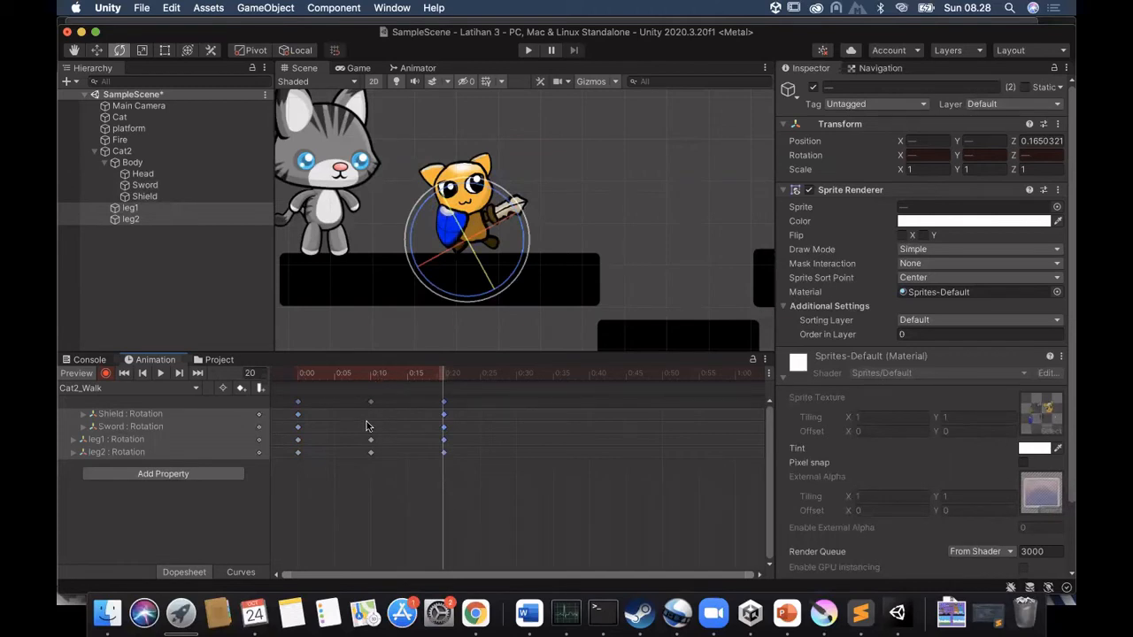
Key the Sword rotated to about Z 0.75 at frame 10.
{"action": "left_click", "coordinate": [370, 375]}
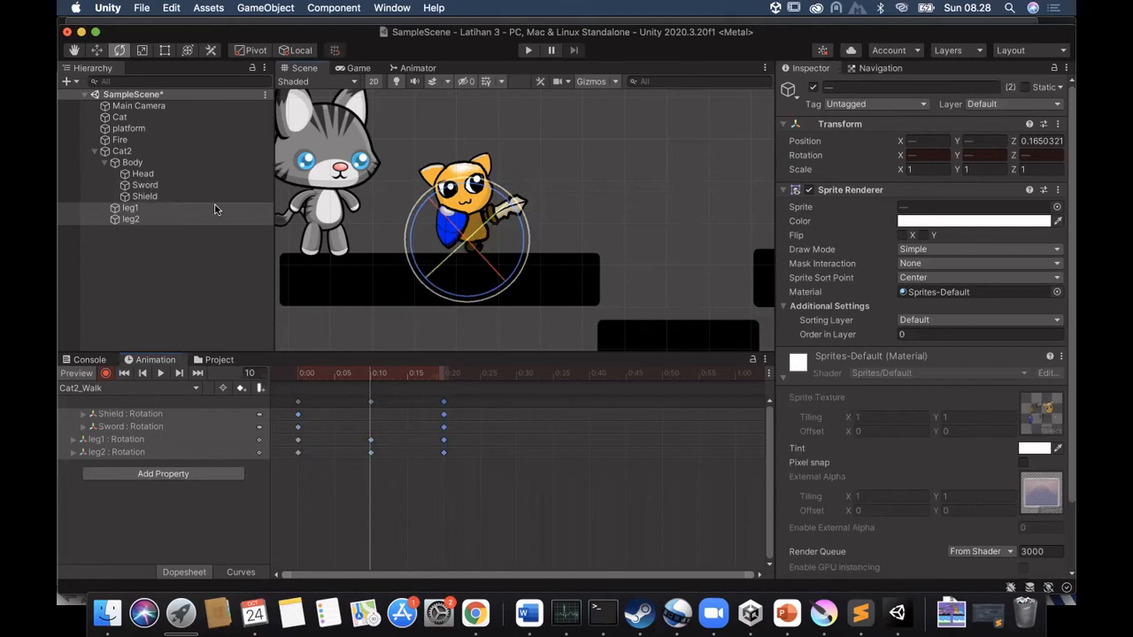
{"action": "left_click", "coordinate": [145, 185]}
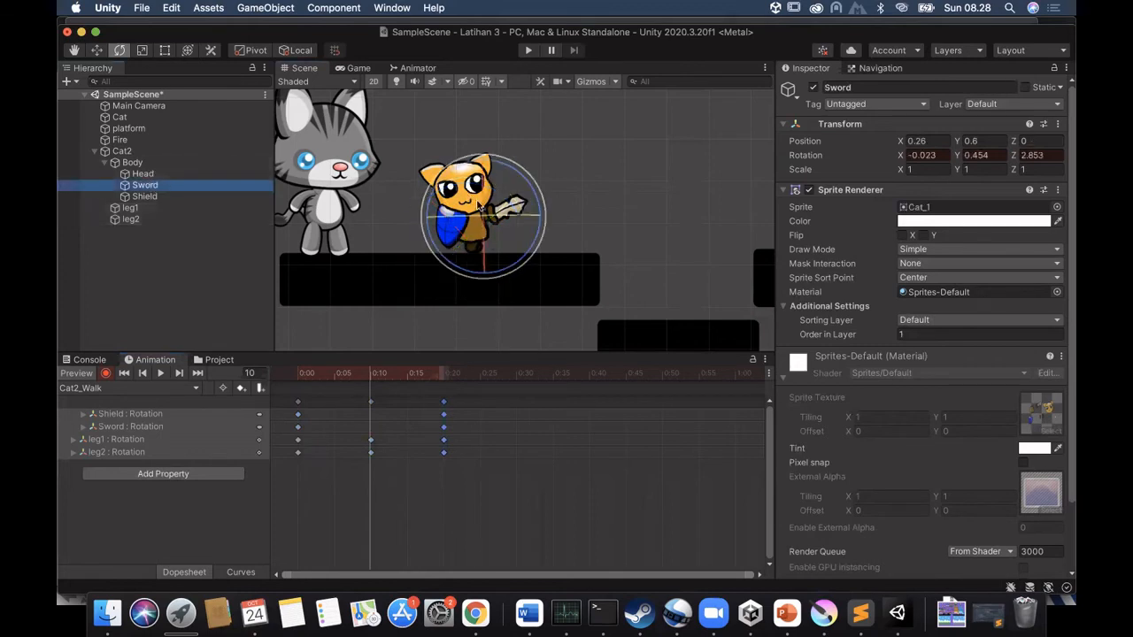
{"action": "left_click_drag", "start_coordinate": [536, 199], "coordinate": [536, 203]}
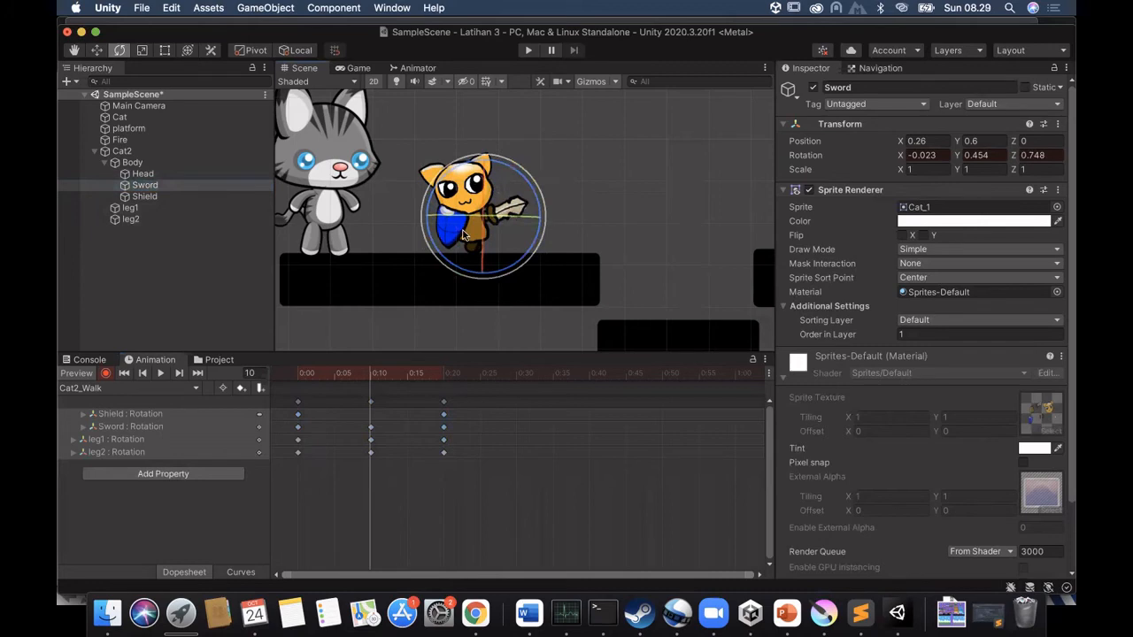
Key the Shield rotated to about Z -0.97 at frame 10 and preview the walk clip.
{"action": "left_click", "coordinate": [159, 207]}
{"action": "left_click", "coordinate": [151, 196]}
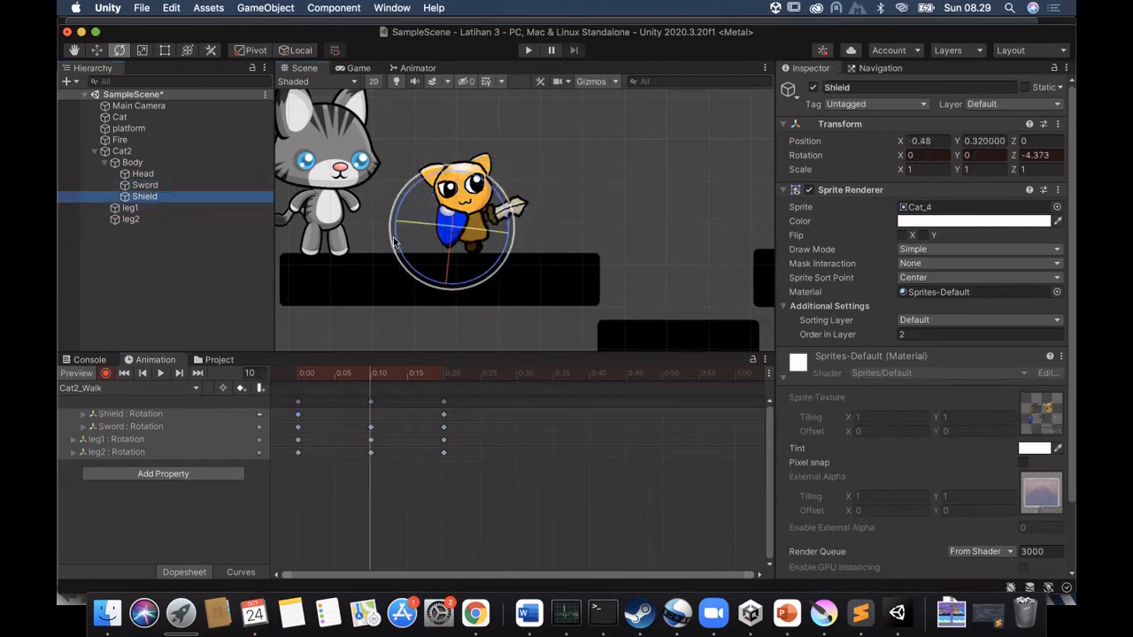
{"action": "left_click_drag", "start_coordinate": [395, 241], "coordinate": [434, 241]}
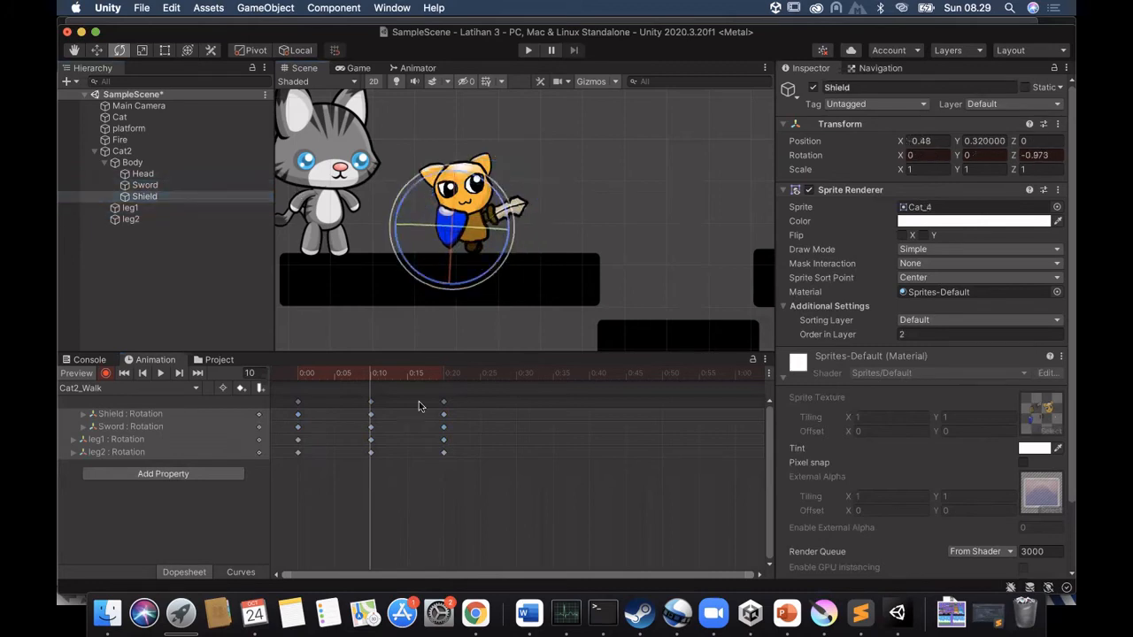
{"action": "left_click", "coordinate": [160, 372]}
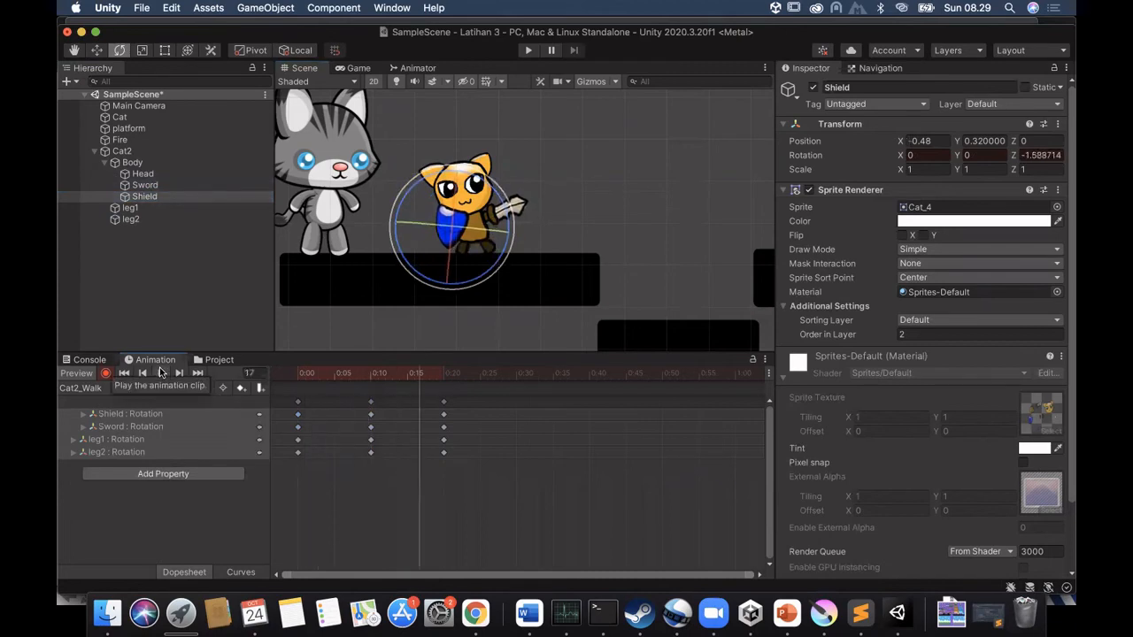
{"action": "left_click", "coordinate": [160, 373]}
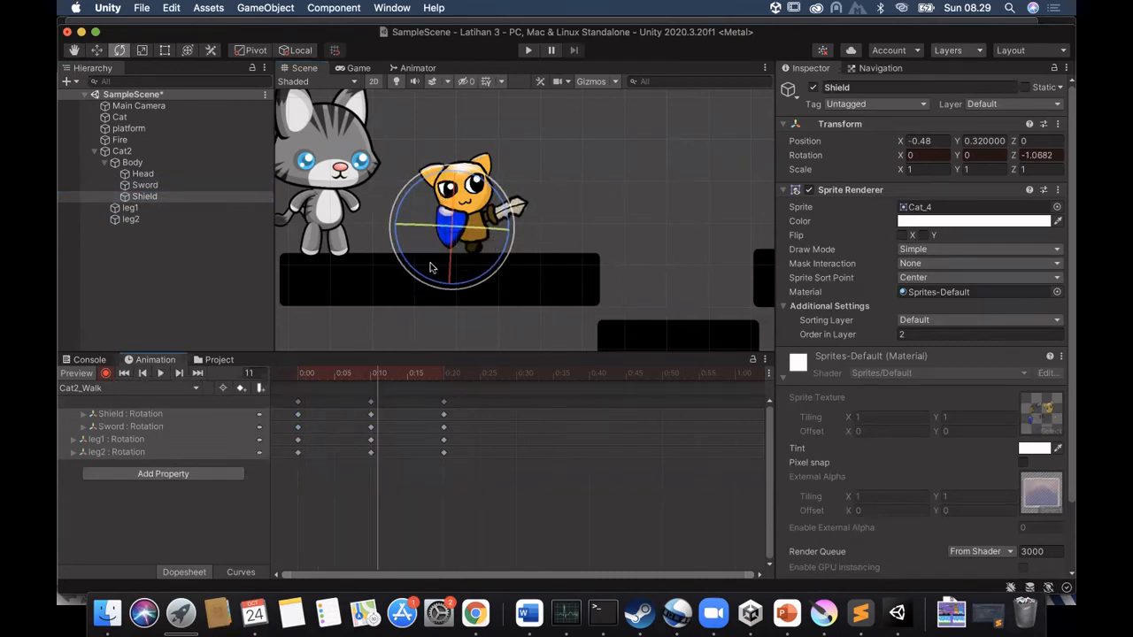
Key the Body's position lowered to Y 0 at frame 3 and raised to Y 0.03 at frame 7.
{"action": "left_click", "coordinate": [522, 195]}
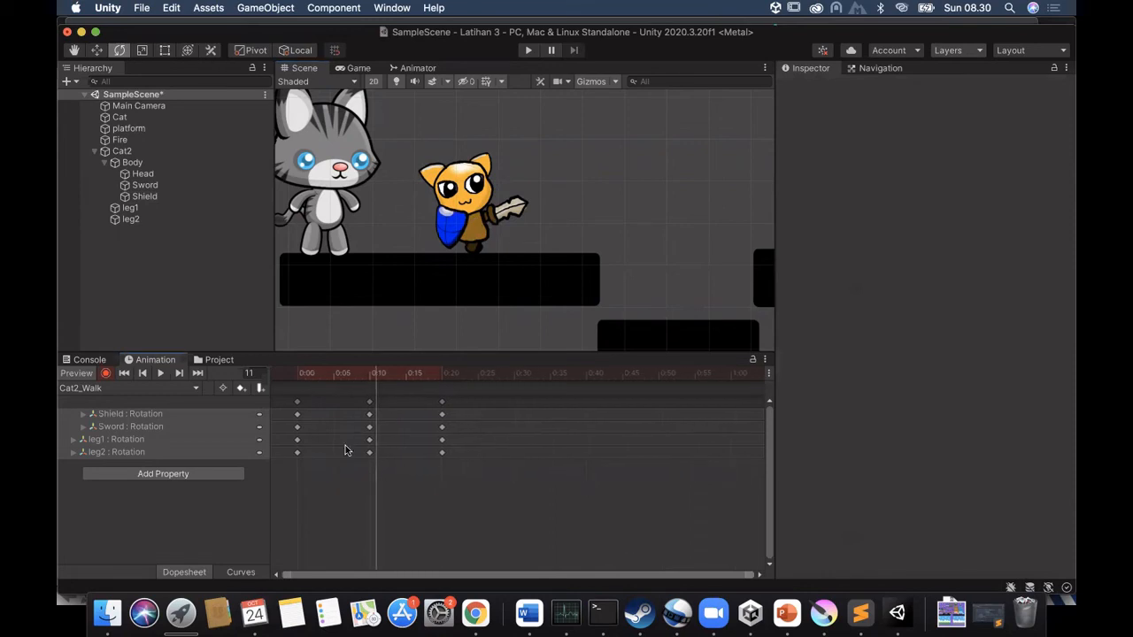
{"action": "scroll", "coordinate": [345, 451], "scroll_direction": "up", "scroll_amount": 5}
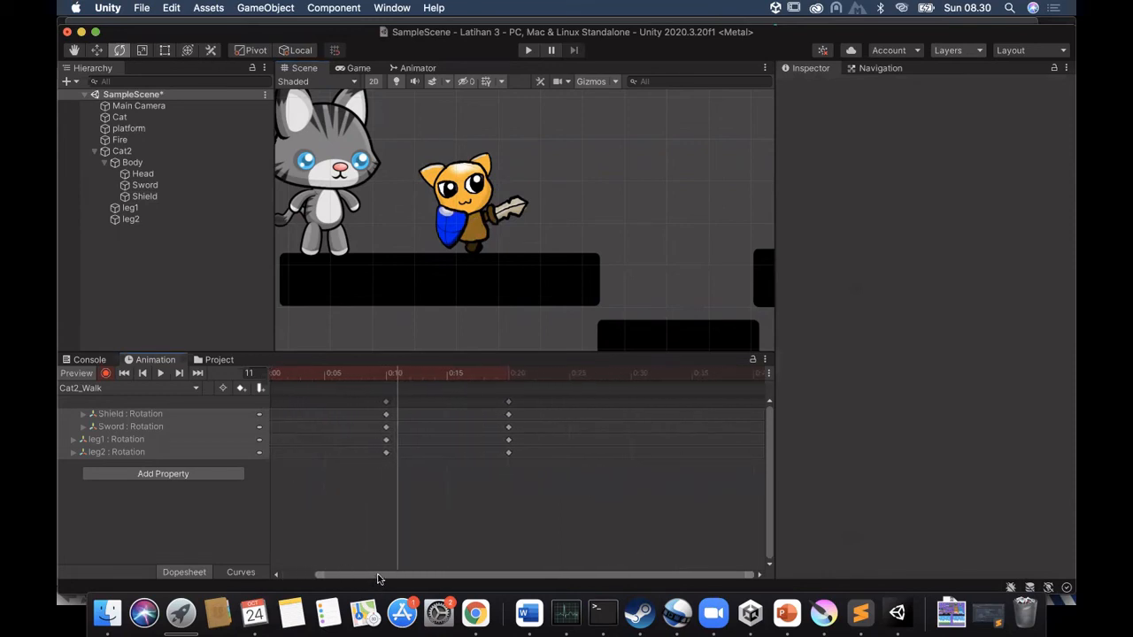
{"action": "left_click_drag", "start_coordinate": [381, 575], "coordinate": [292, 574]}
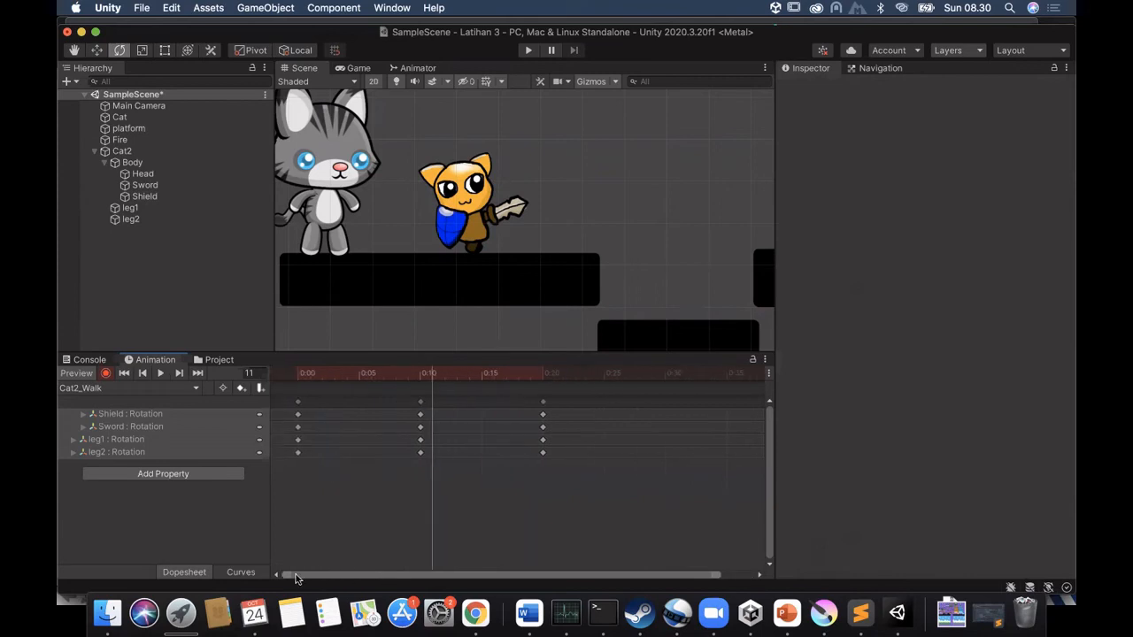
{"action": "left_click", "coordinate": [334, 374]}
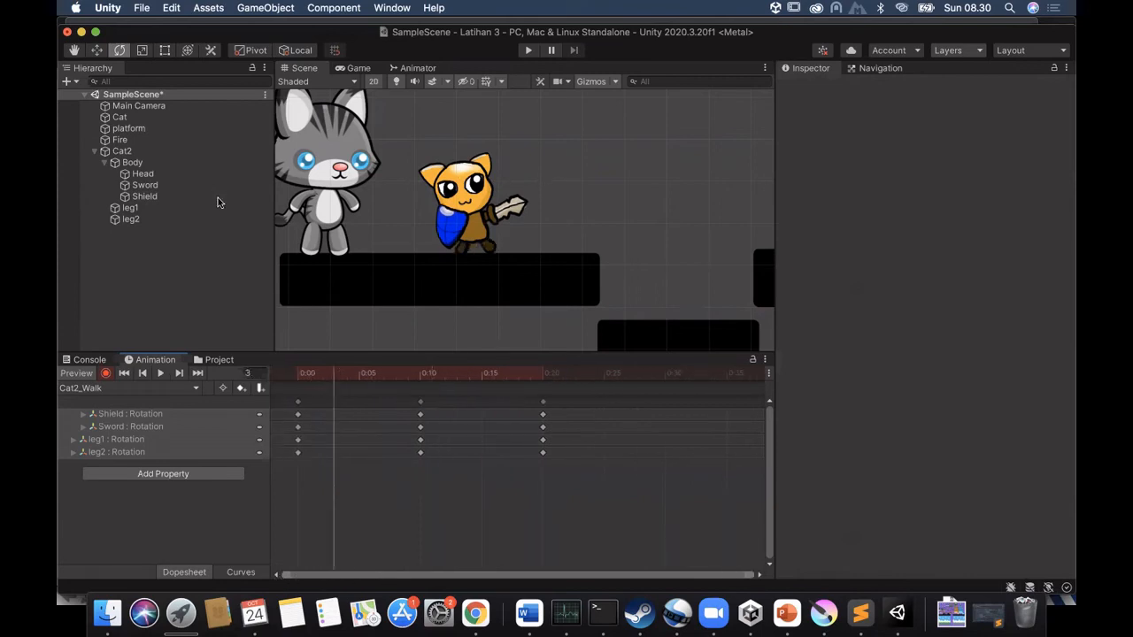
{"action": "left_click", "coordinate": [137, 162]}
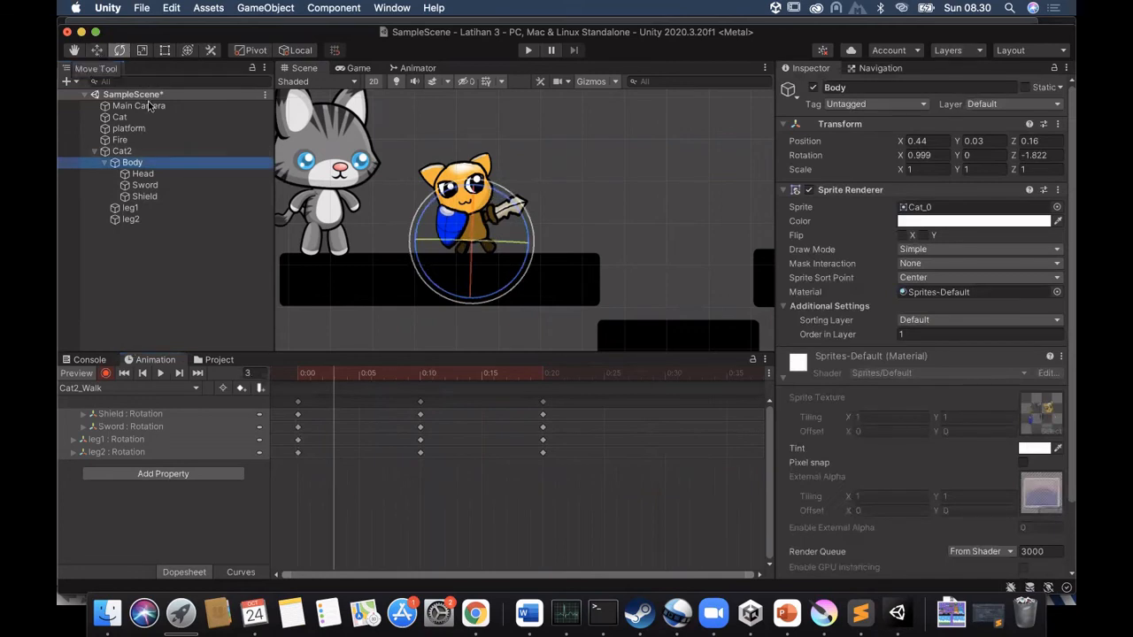
{"action": "left_click", "coordinate": [96, 53]}
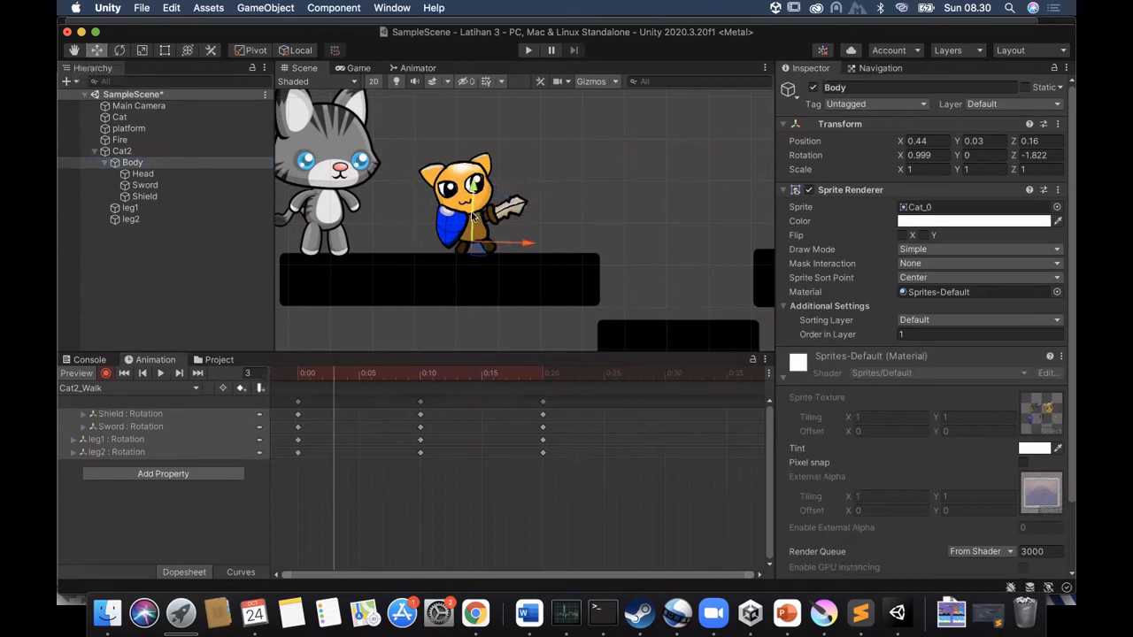
{"action": "left_click_drag", "start_coordinate": [471, 217], "coordinate": [471, 217]}
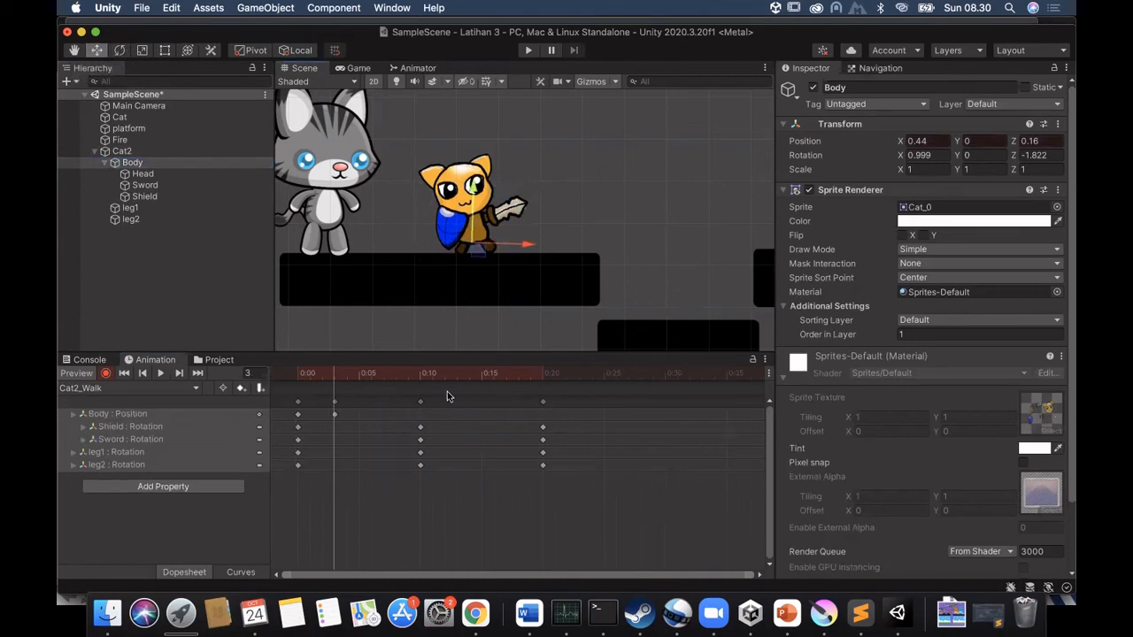
{"action": "left_click", "coordinate": [382, 376]}
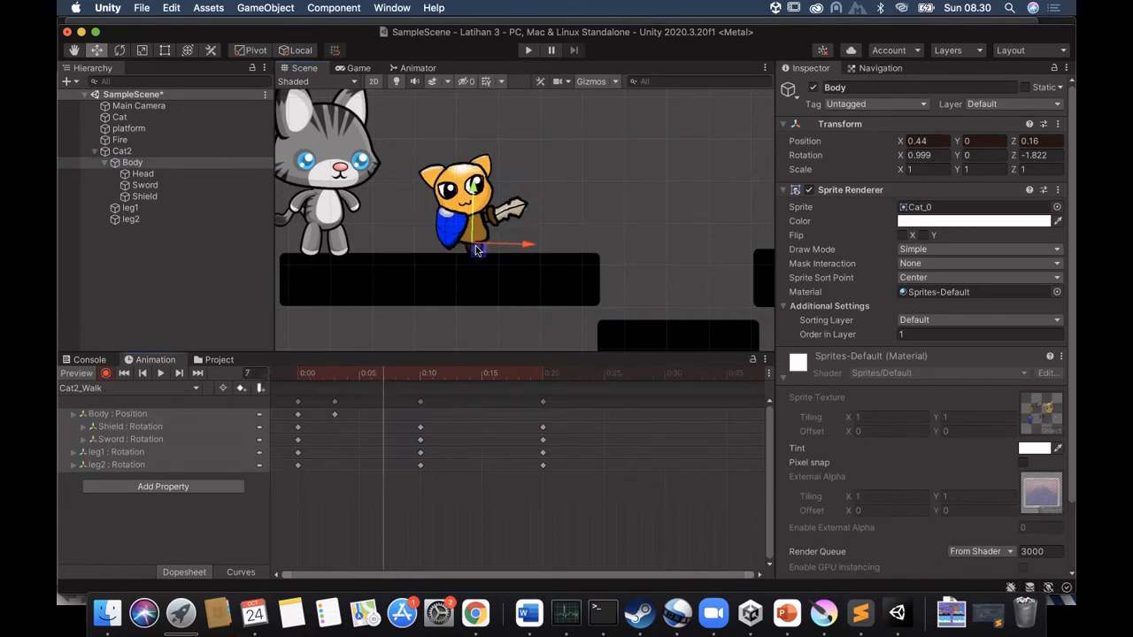
{"action": "left_click_drag", "start_coordinate": [475, 245], "coordinate": [476, 249]}
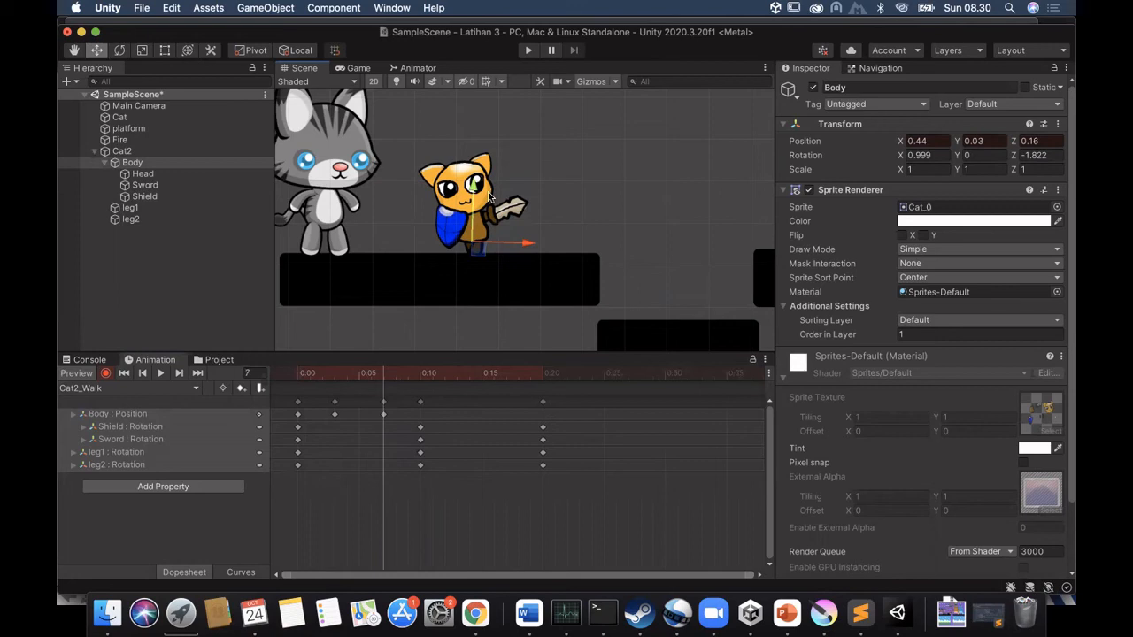
Key the Head's scale at about X 1.025, Y 0.95 on frame 3 and about X 0.949, Y 0.998 on frame 7.
{"action": "left_click", "coordinate": [144, 176]}
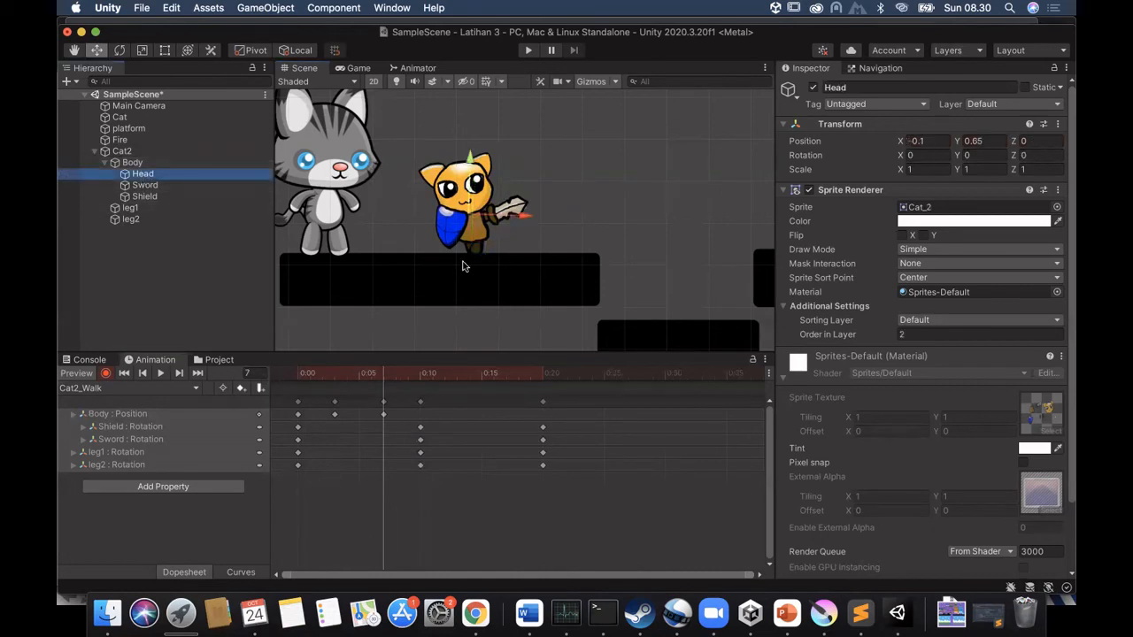
{"action": "left_click", "coordinate": [142, 51]}
{"action": "left_click", "coordinate": [334, 377]}
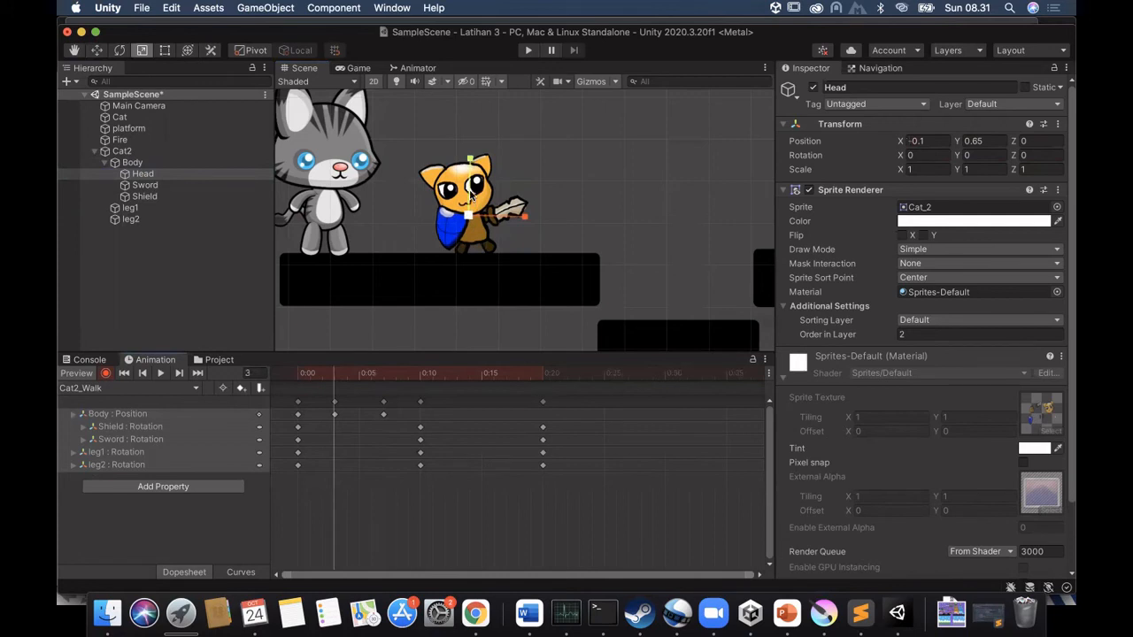
{"action": "left_click_drag", "start_coordinate": [470, 193], "coordinate": [487, 218]}
{"action": "left_click", "coordinate": [384, 375]}
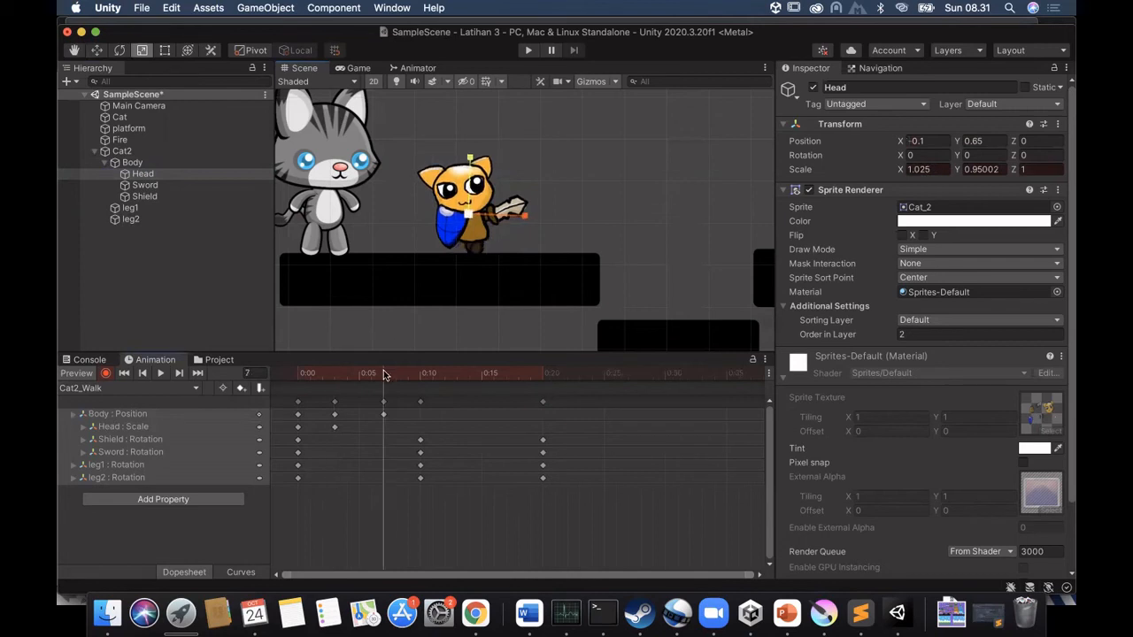
{"action": "left_click_drag", "start_coordinate": [471, 193], "coordinate": [496, 218]}
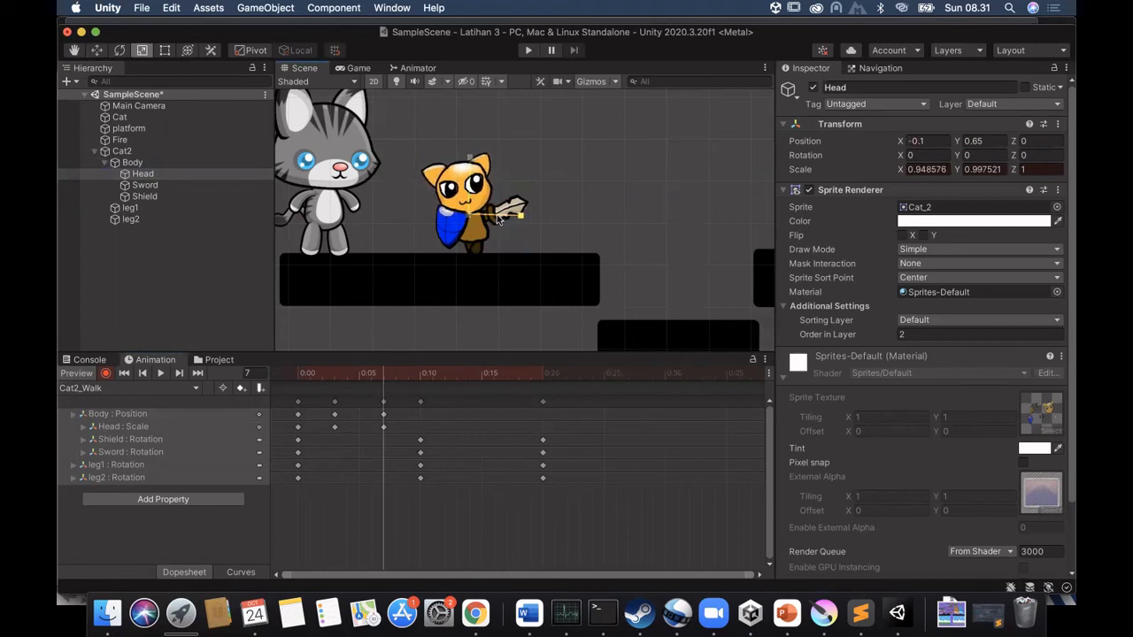
Copy the Body position and Head scale keys of frames 3 and 7 and paste them starting at frame 13.
{"action": "left_click_drag", "start_coordinate": [328, 376], "coordinate": [386, 431]}
{"action": "left_click_drag", "start_coordinate": [330, 463], "coordinate": [410, 365]}
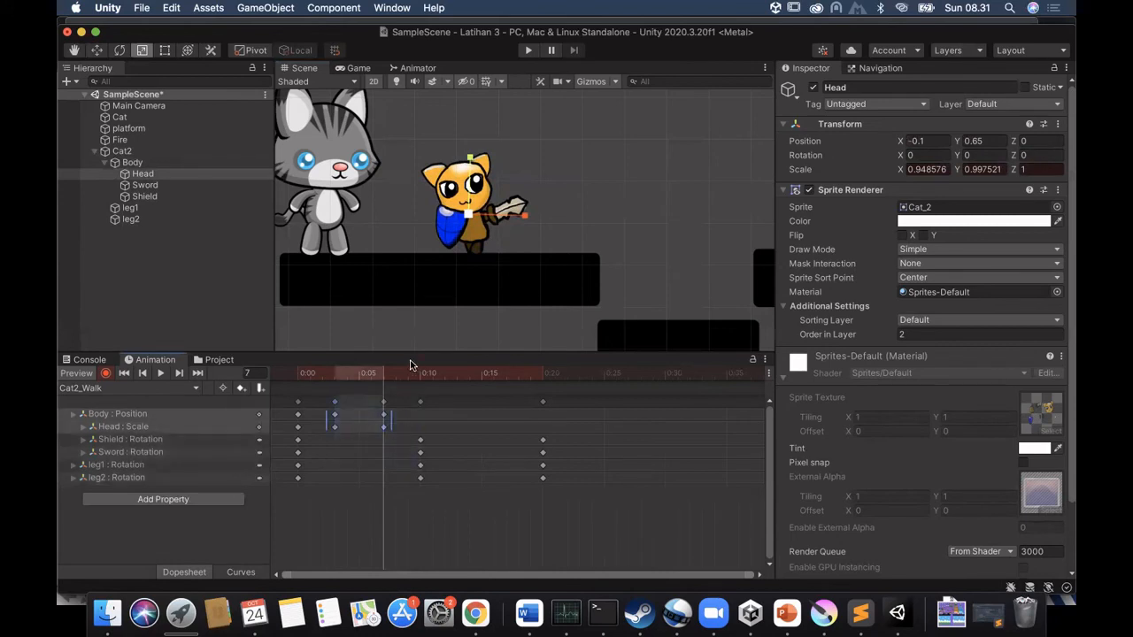
{"action": "left_click", "coordinate": [444, 374]}
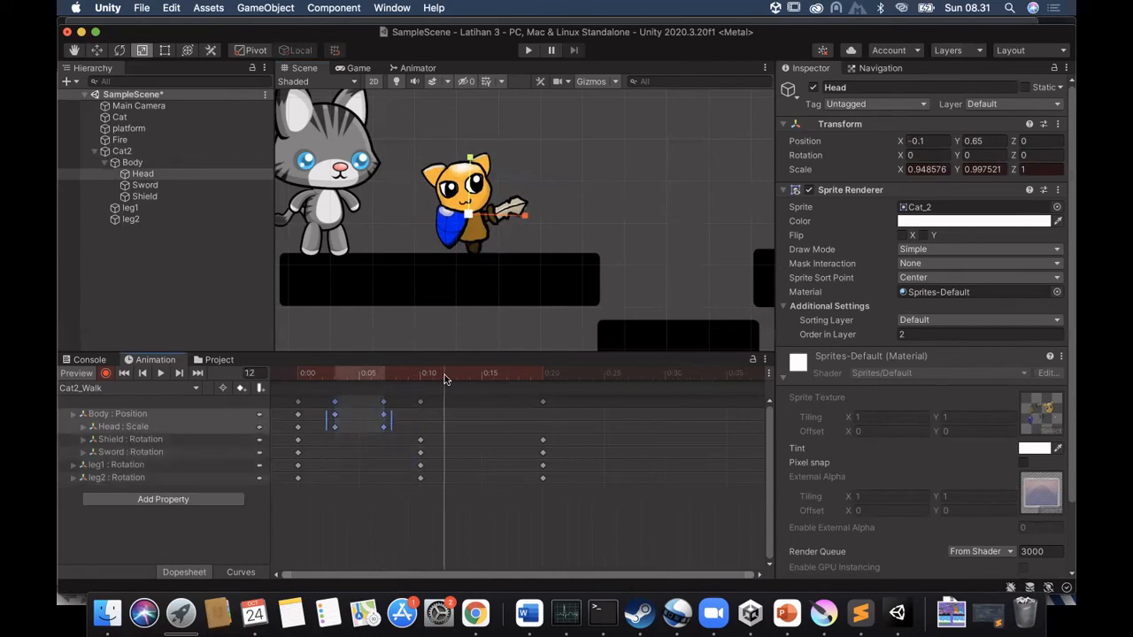
{"action": "left_click", "coordinate": [454, 375]}
{"action": "key", "text": "super+v"}
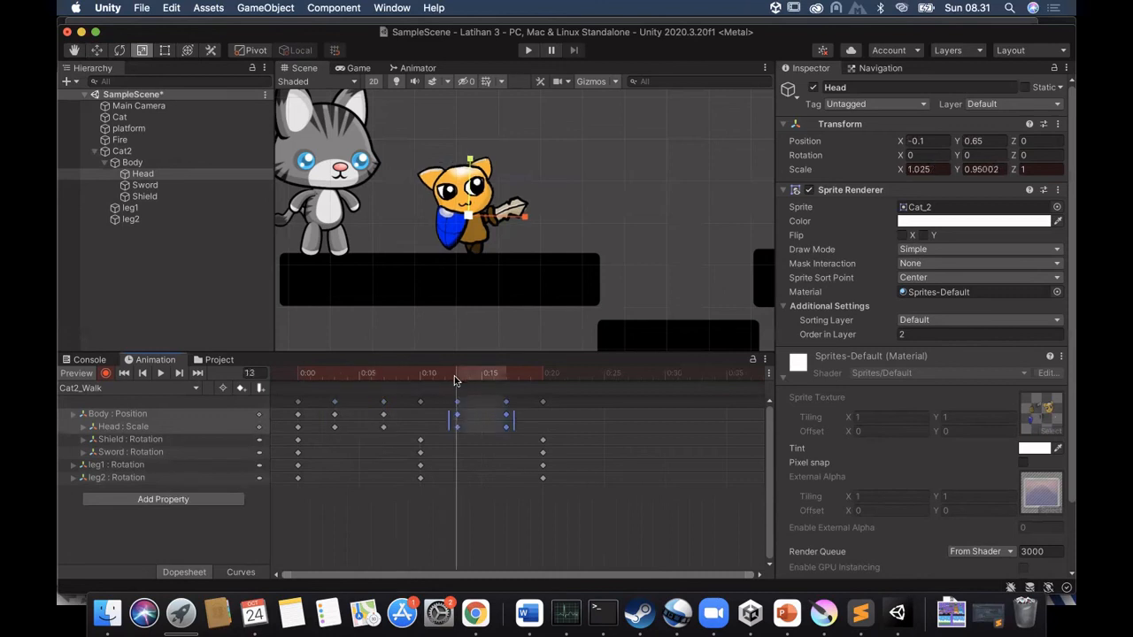
Copy all frame 0 keys, including Body position and Head scale, to frame 20 and preview the walk cycle.
{"action": "left_click", "coordinate": [298, 402]}
{"action": "left_click", "coordinate": [543, 403]}
{"action": "left_click", "coordinate": [542, 375]}
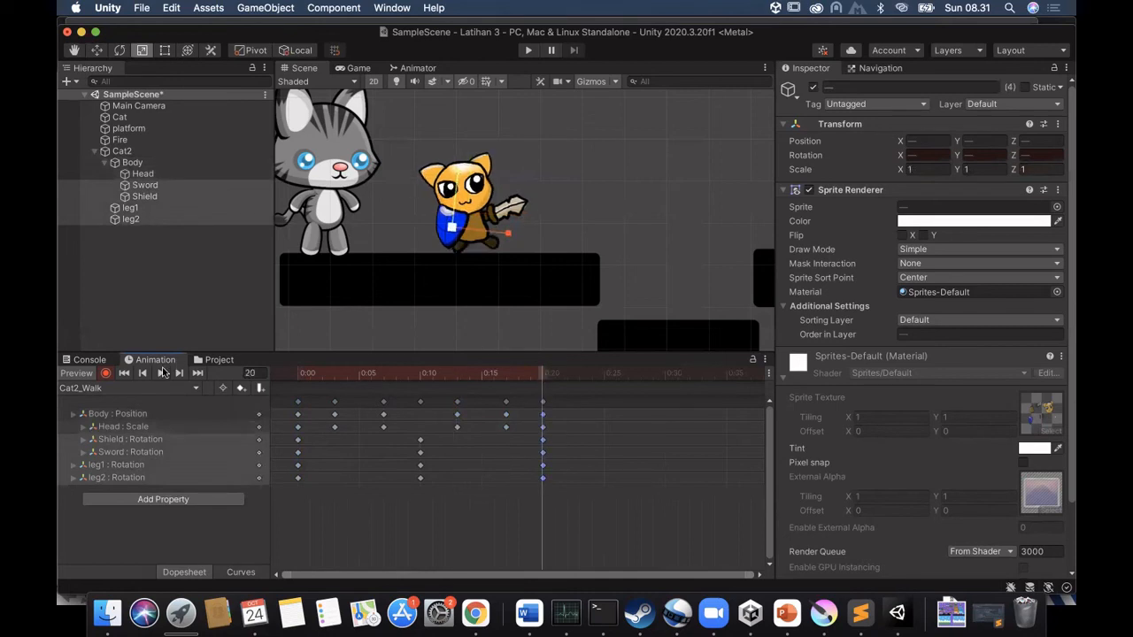
{"action": "left_click", "coordinate": [163, 370]}
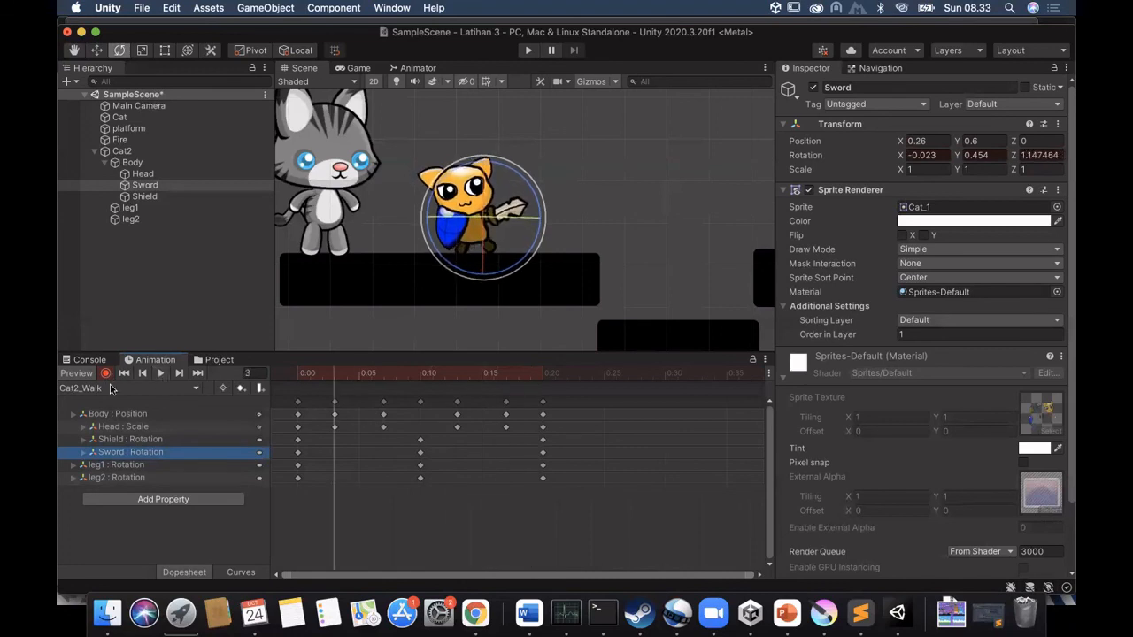
Stop recording and arrange the Cat2_Idle state above Cat2_Walk in Cat2's Animator graph.
{"action": "left_click", "coordinate": [104, 374]}
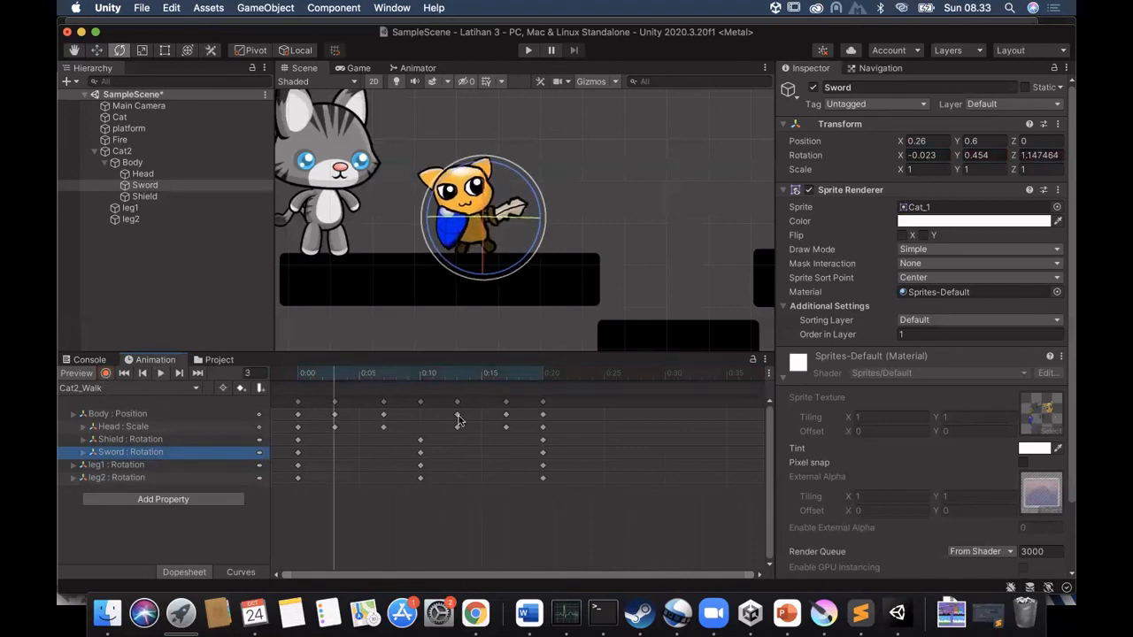
{"action": "left_click", "coordinate": [418, 69]}
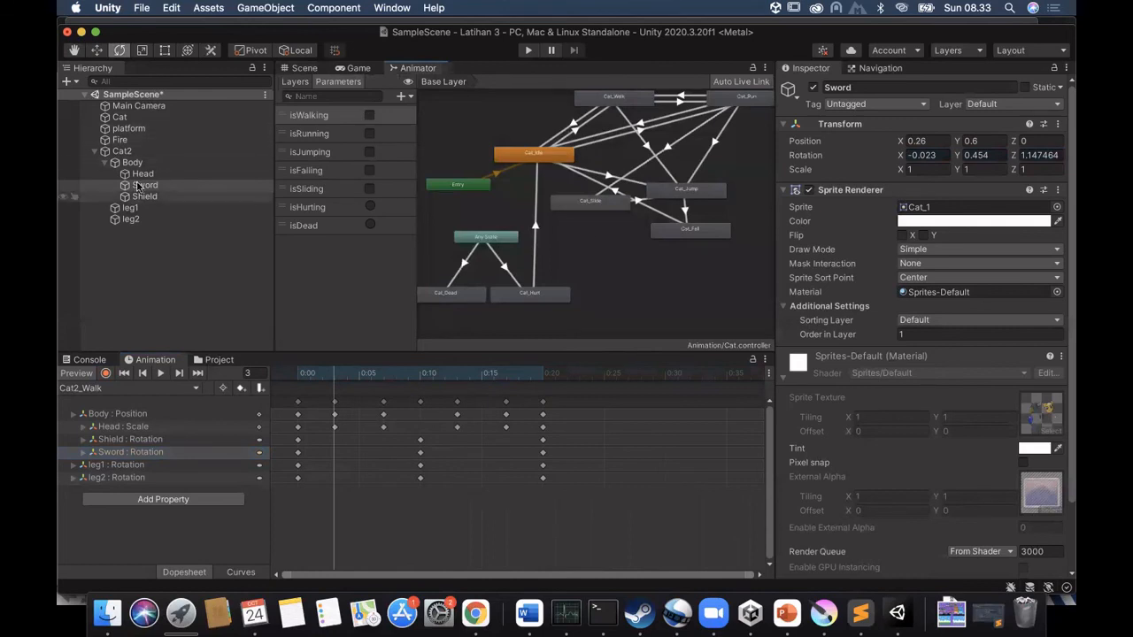
{"action": "left_click", "coordinate": [122, 151]}
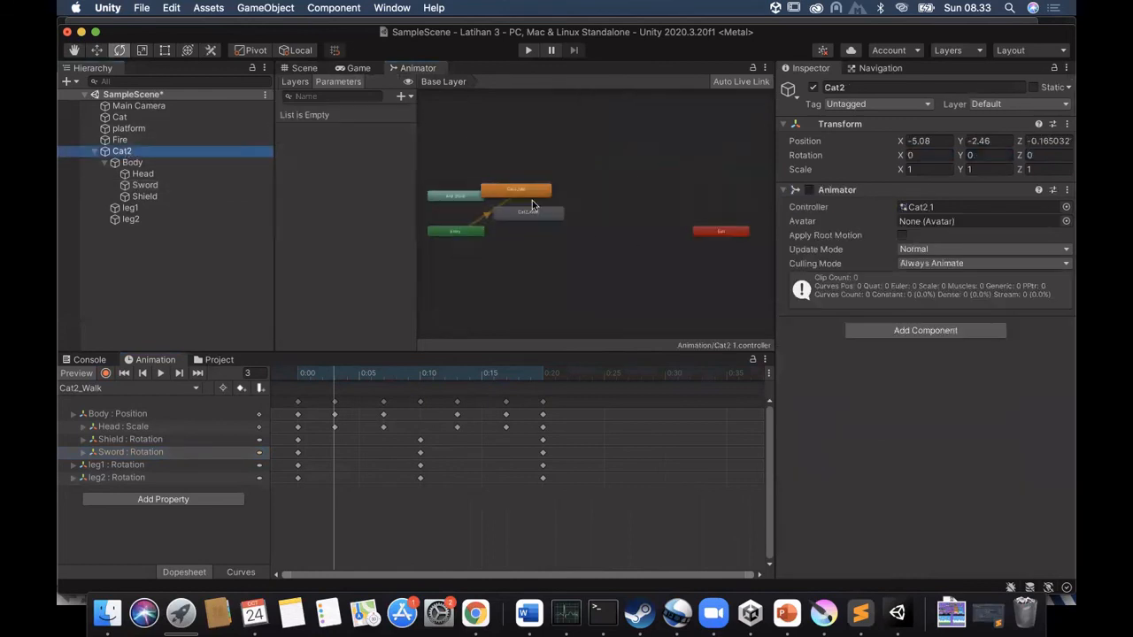
{"action": "left_click_drag", "start_coordinate": [531, 199], "coordinate": [573, 194]}
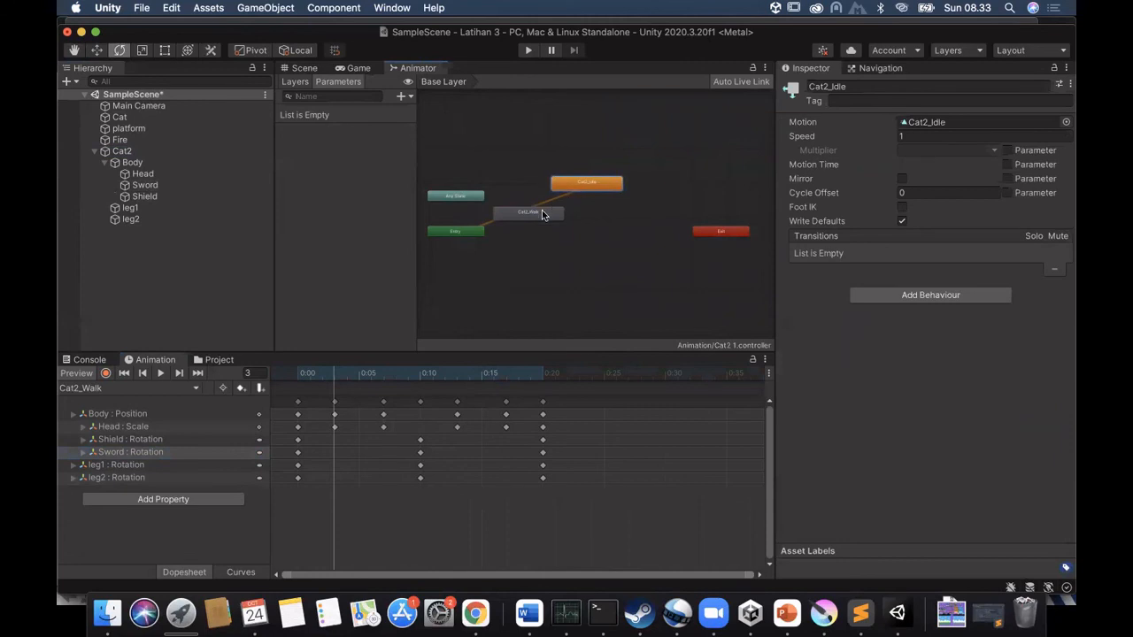
{"action": "left_click_drag", "start_coordinate": [541, 212], "coordinate": [602, 249]}
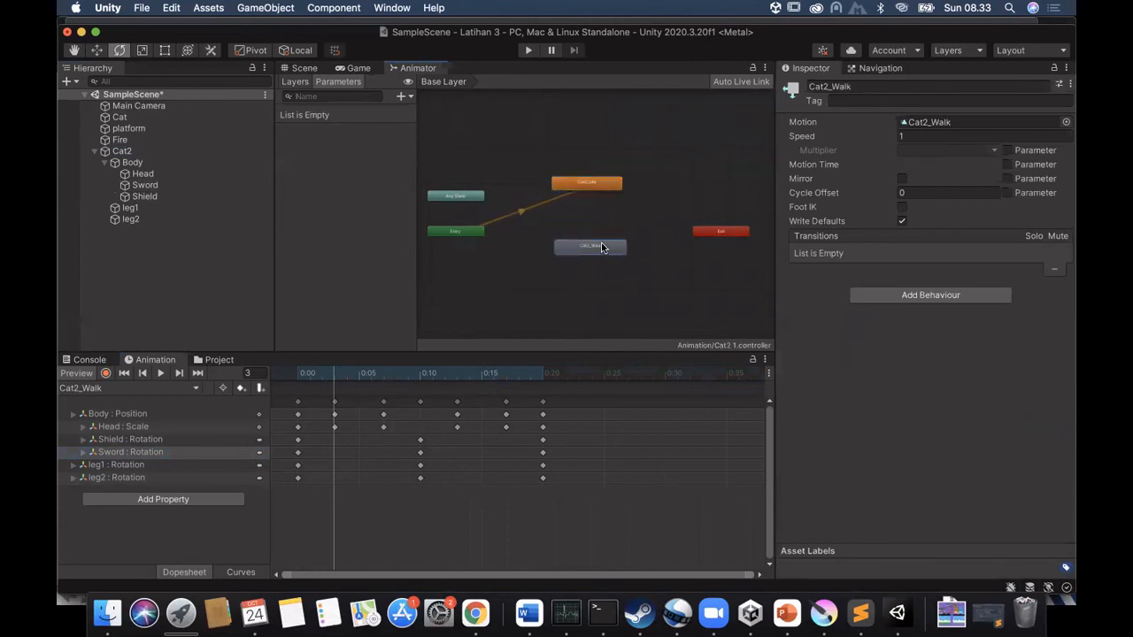
Create a transition from the Cat2_Idle state to the Cat2_Walk state.
{"action": "left_click", "coordinate": [592, 186]}
{"action": "right_click", "coordinate": [592, 191]}
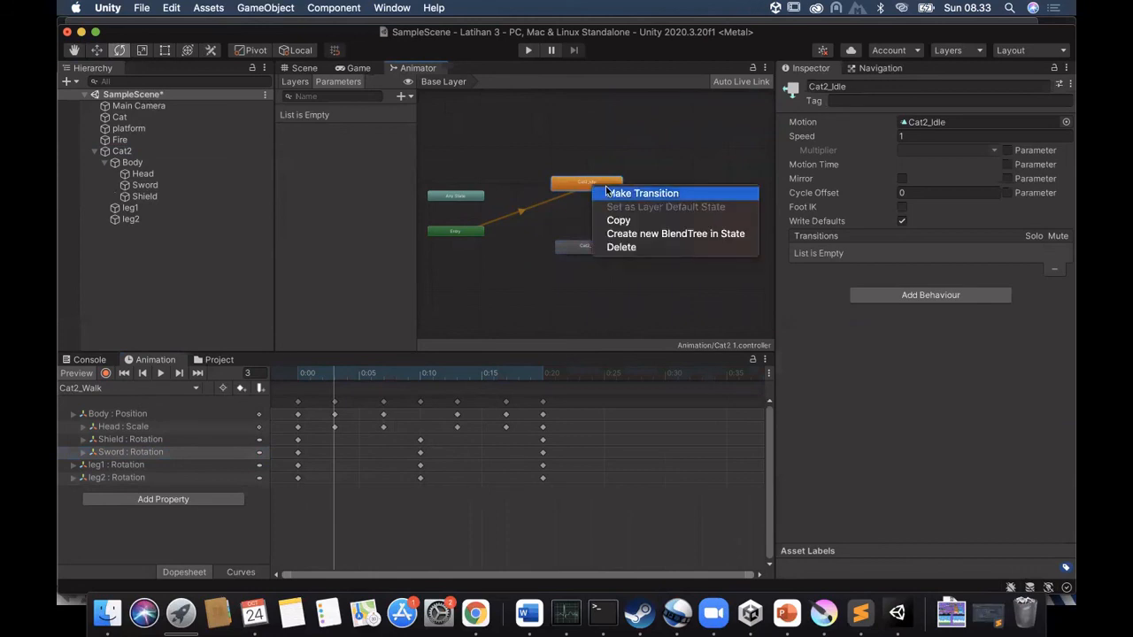
{"action": "left_click", "coordinate": [617, 189]}
{"action": "left_click", "coordinate": [584, 253]}
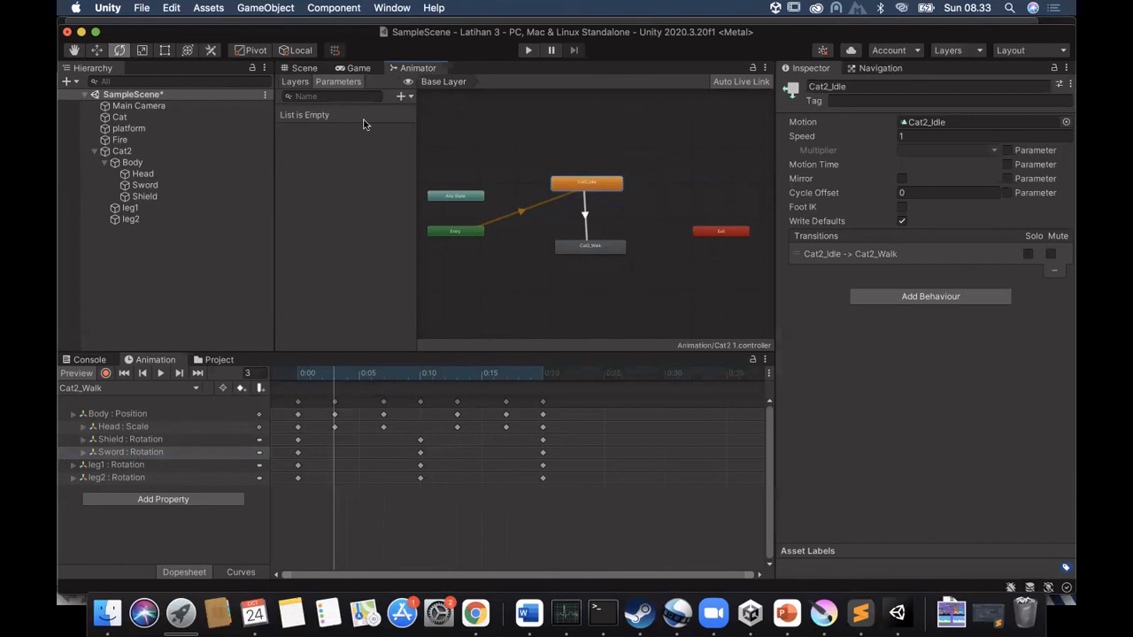
Add a Bool parameter named isWalking to Cat2's animator controller and switch to the Game view.
{"action": "left_click", "coordinate": [400, 97]}
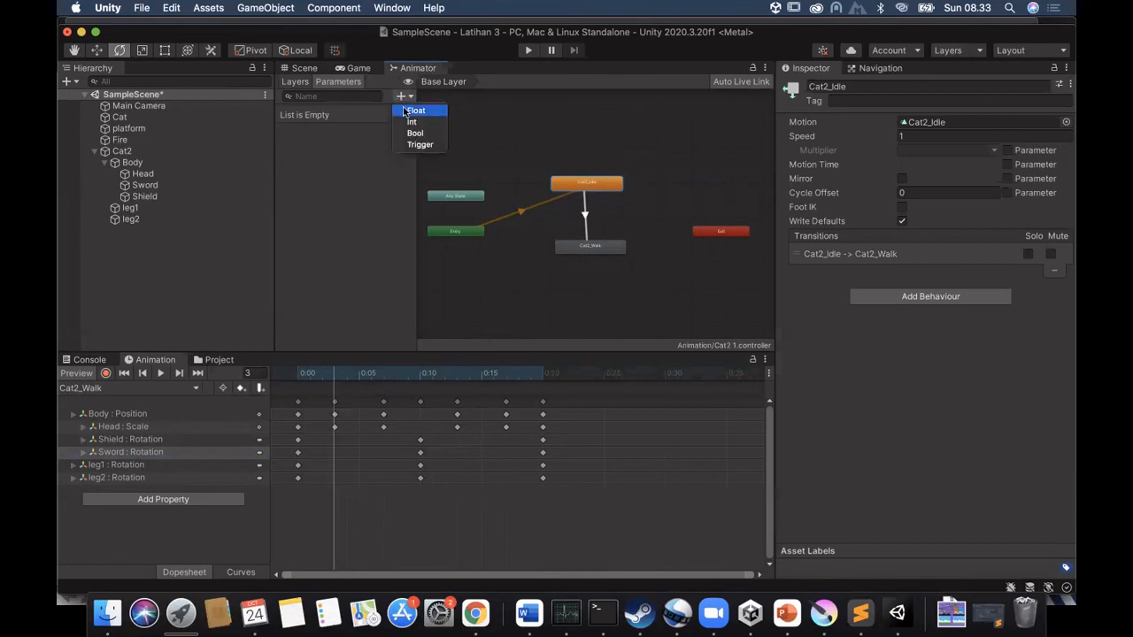
{"action": "left_click", "coordinate": [413, 134]}
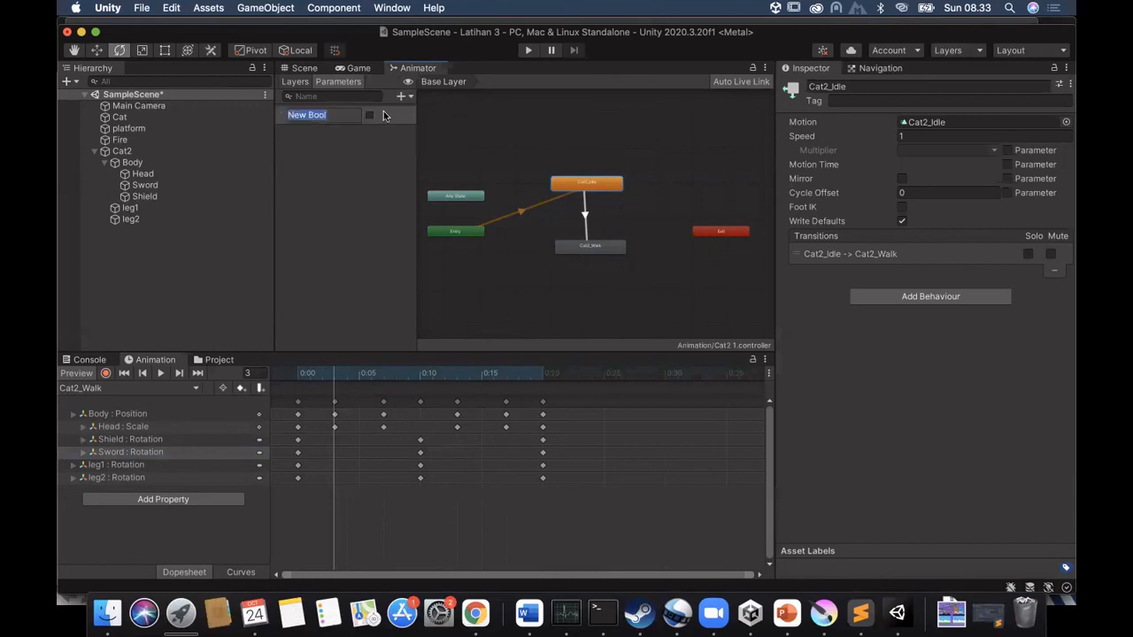
{"action": "key", "text": "BackSpace"}
{"action": "type", "text": "isWalking"}
{"action": "key", "text": "Return"}
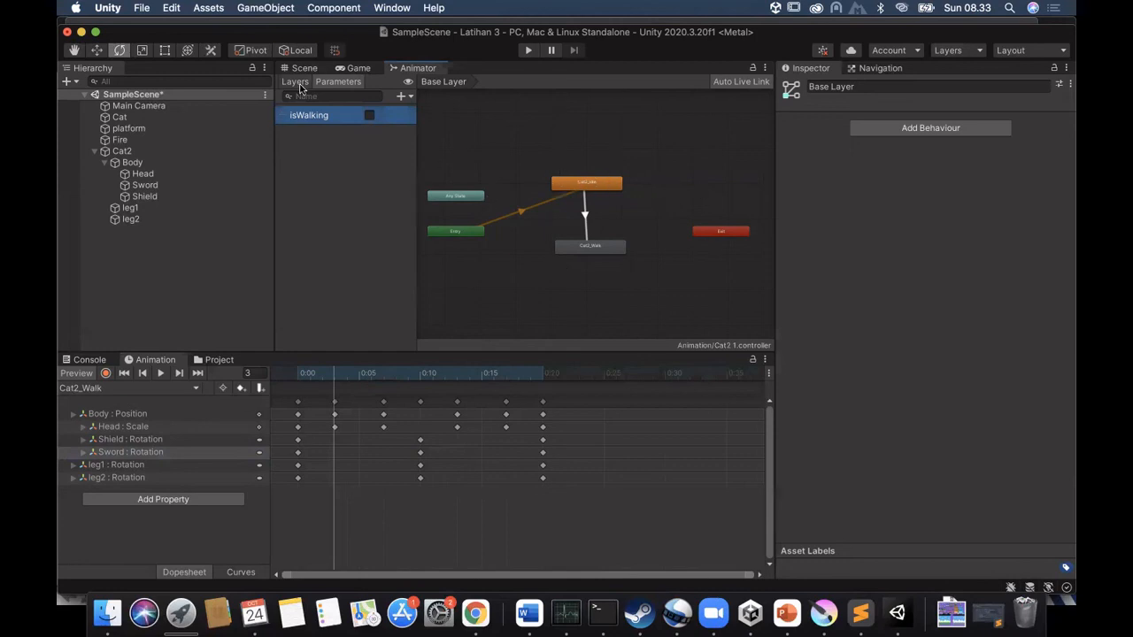
{"action": "left_click", "coordinate": [352, 69]}
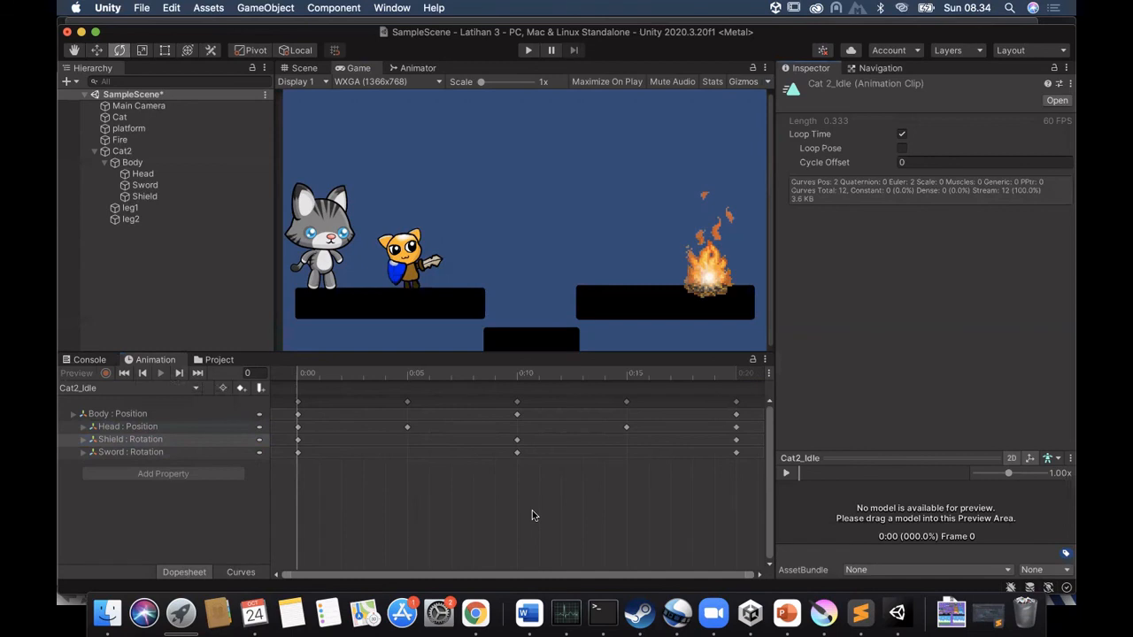